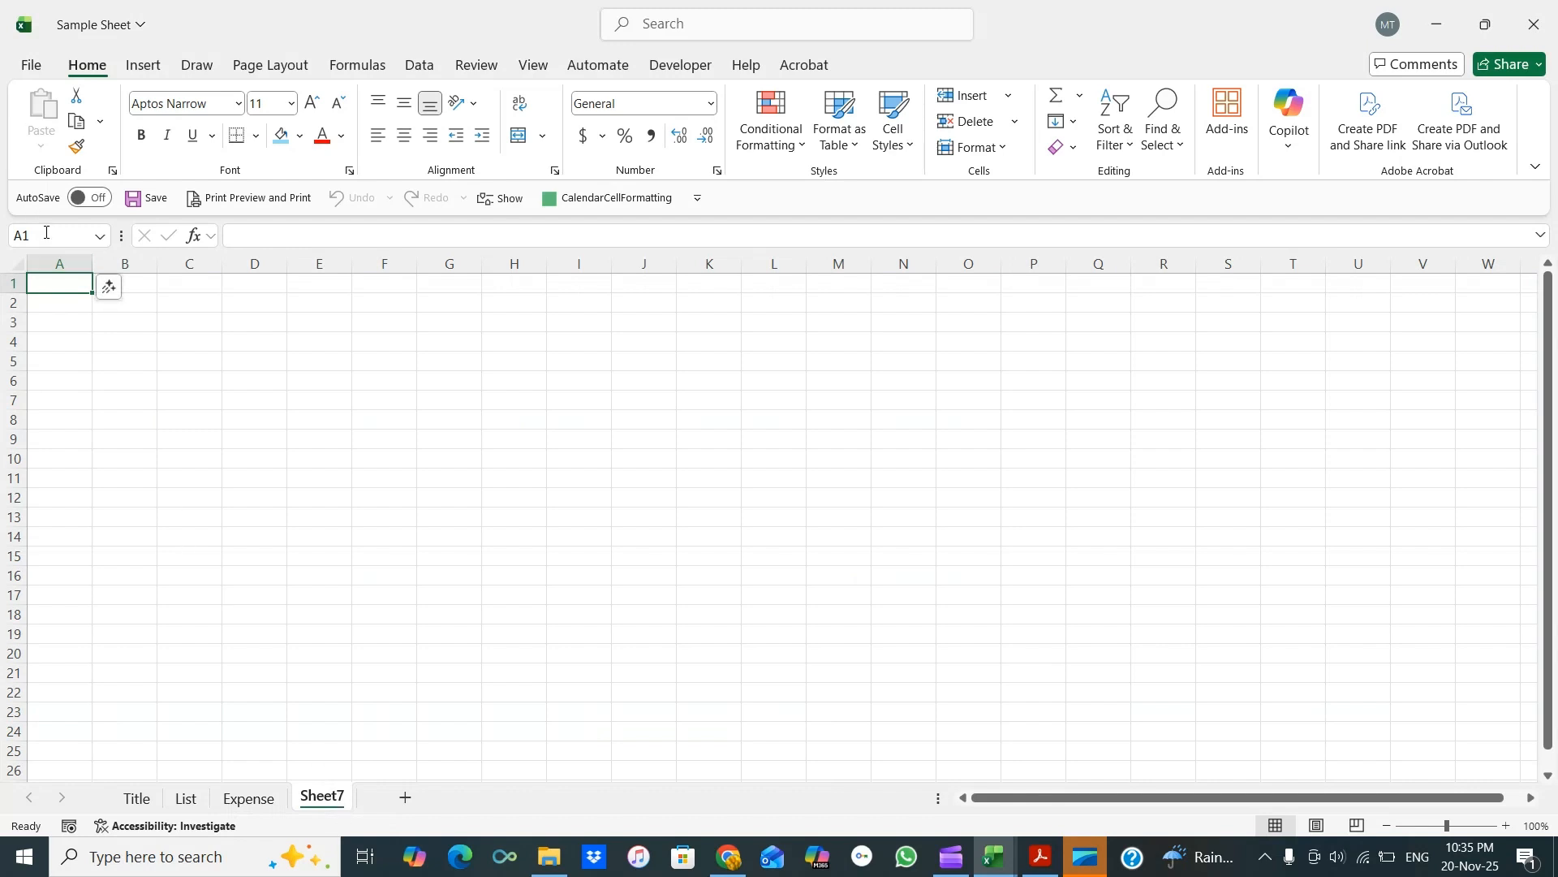
Enter the headers Invoice No, Date and Vendor in cells A1 to C1.
type("Inv")
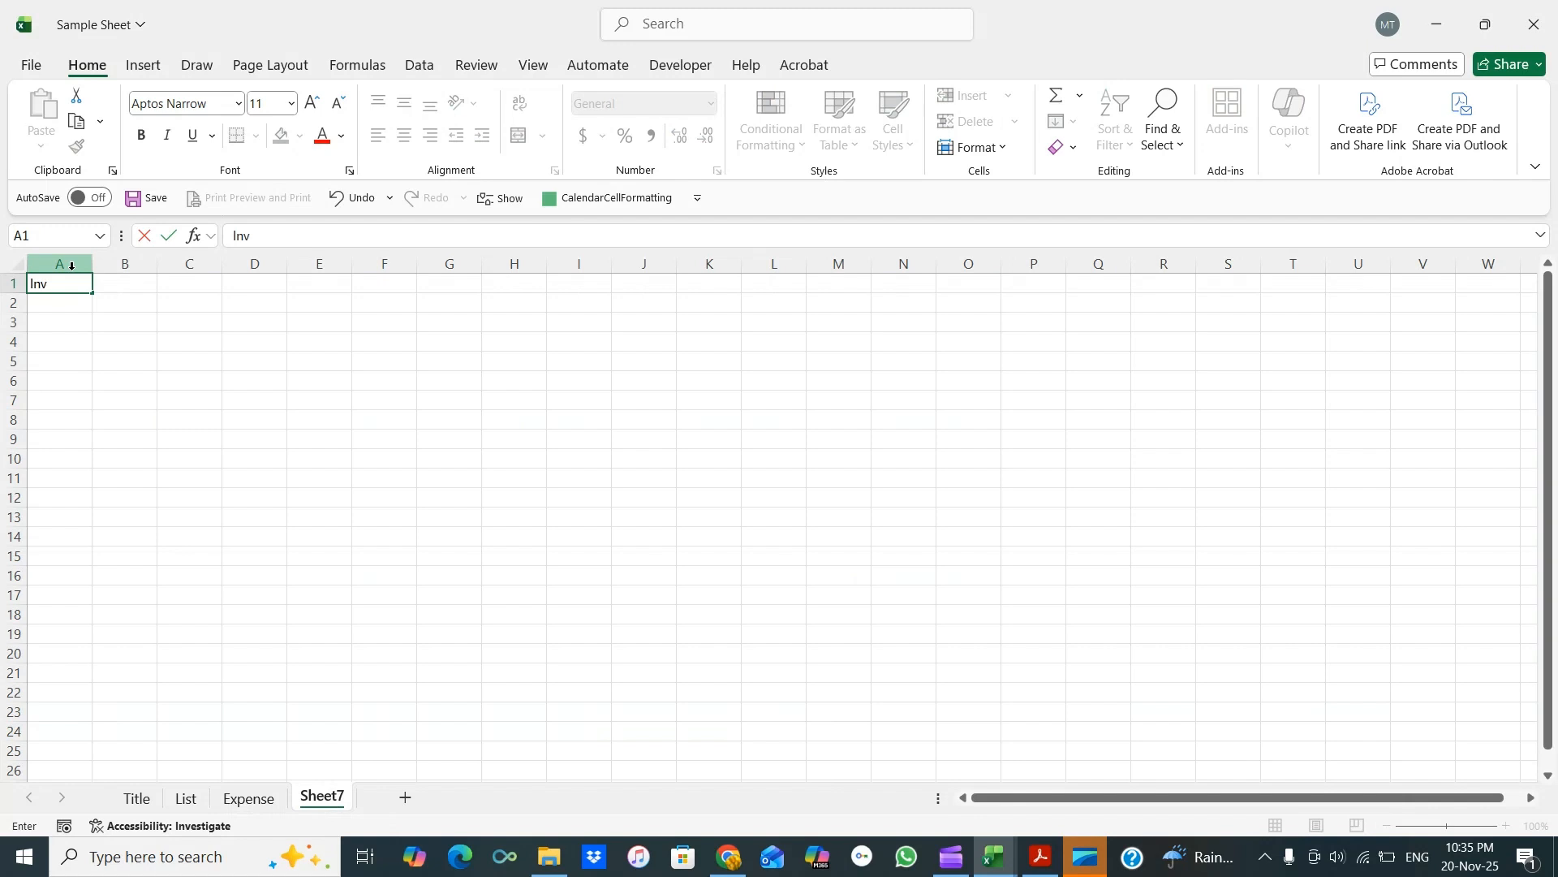
type("oice No")
key("Tab")
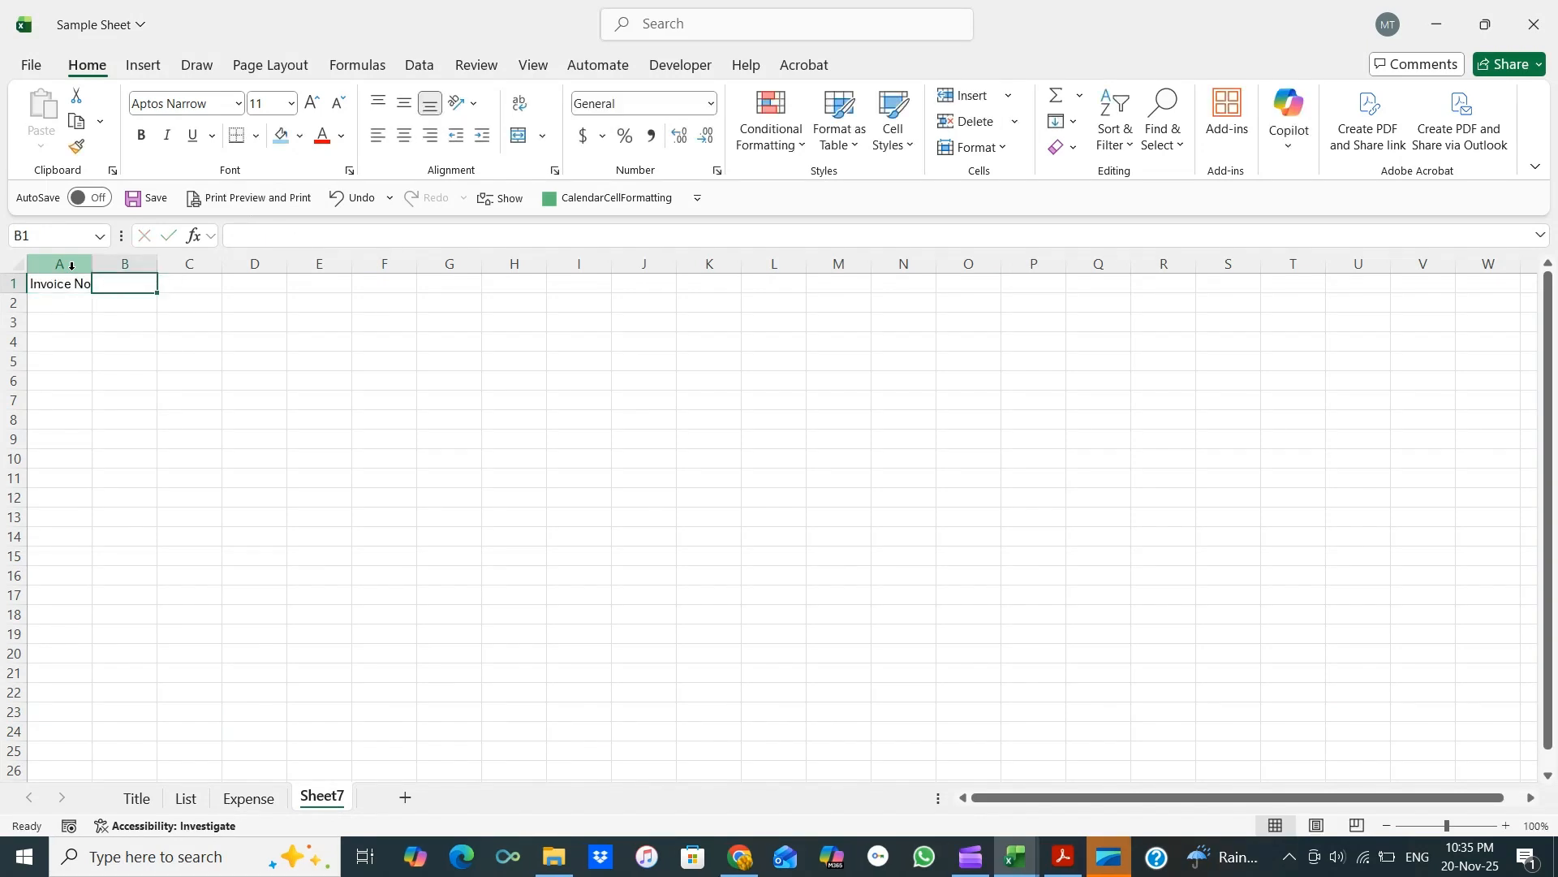
type("Date")
key("Tab")
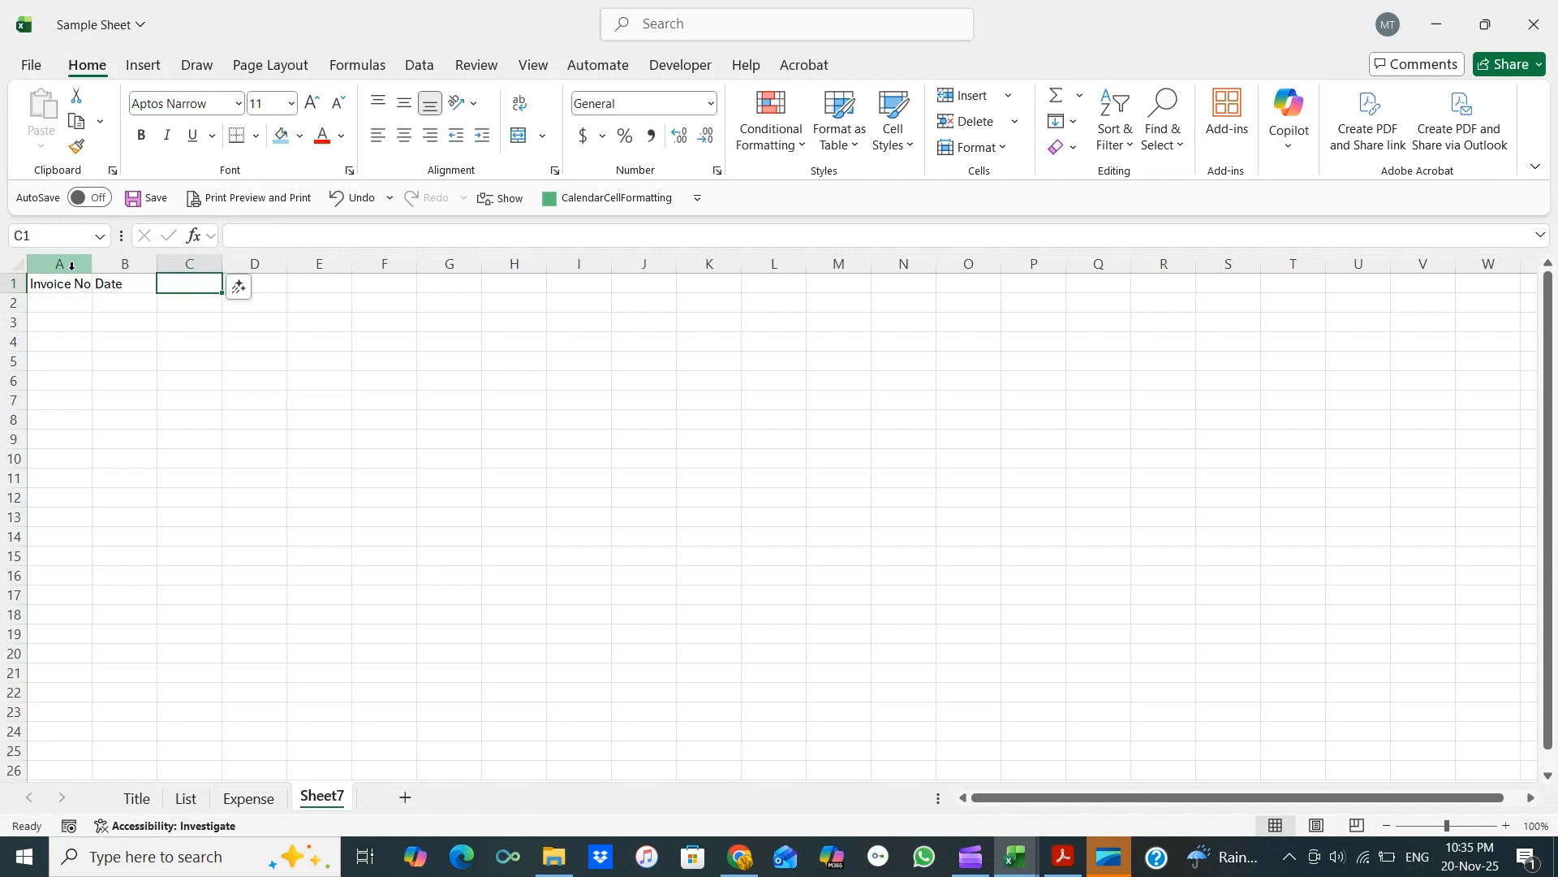
type("Vendor")
key("Tab")
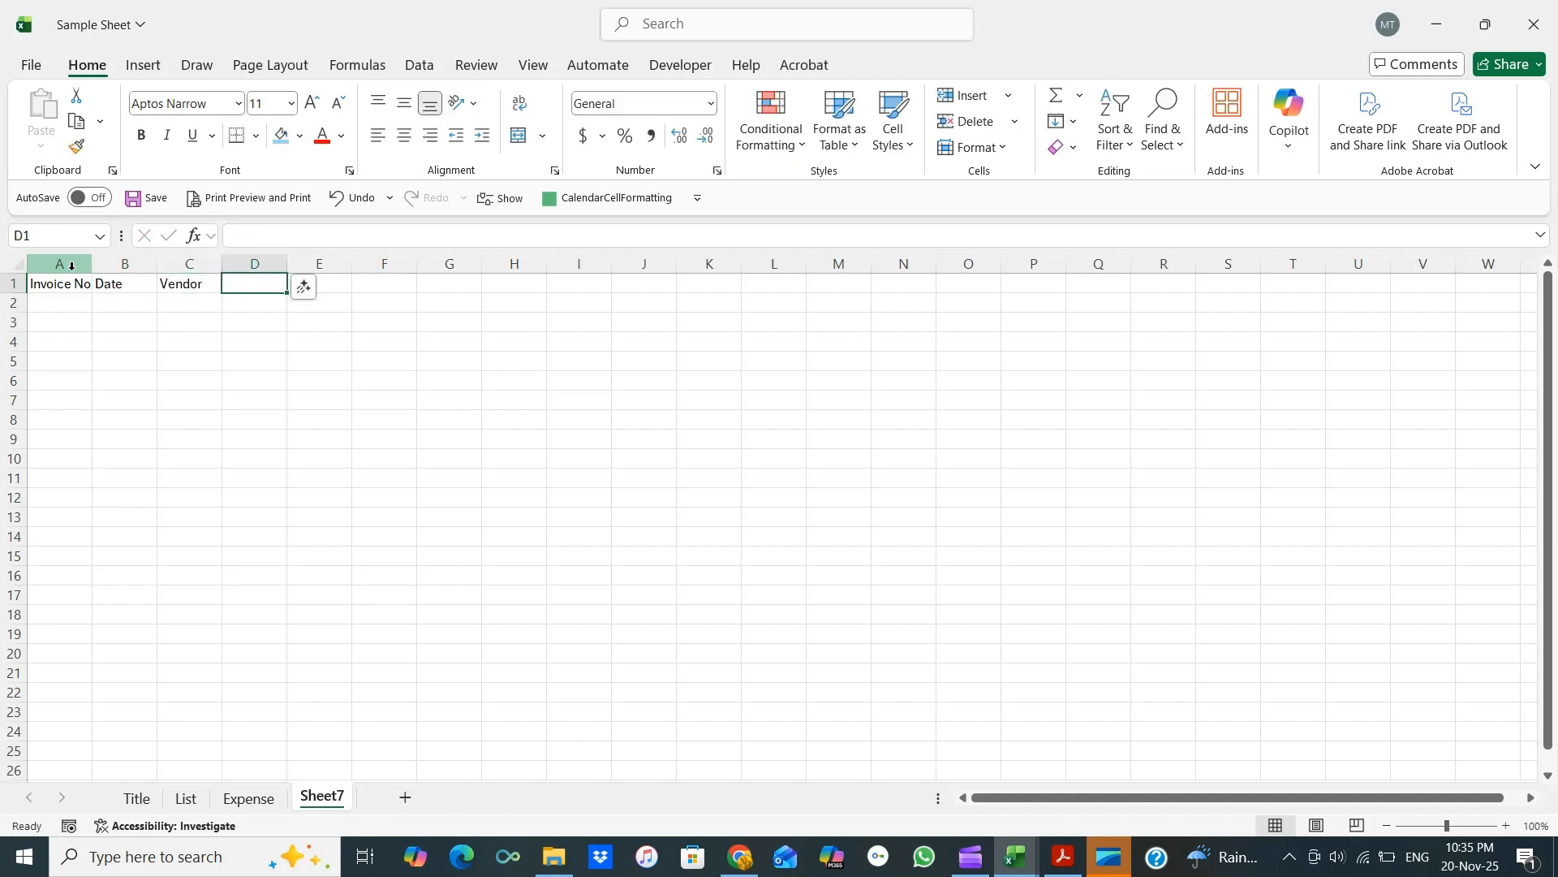
Enter the header Description in D1 and widen column D beyond its text.
type("Des")
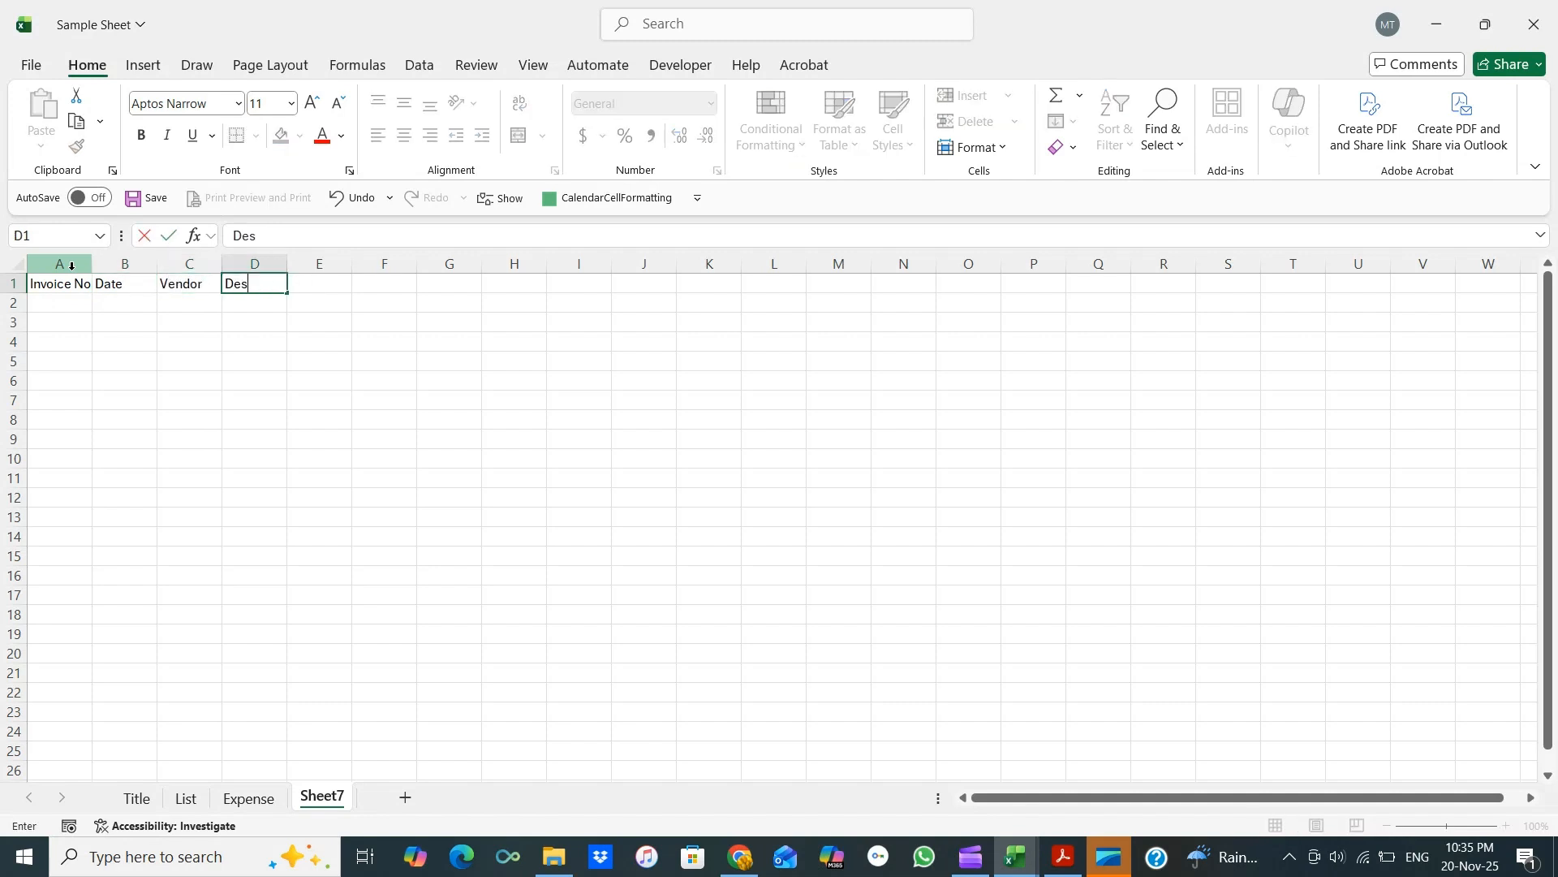
type("cription")
key("Tab")
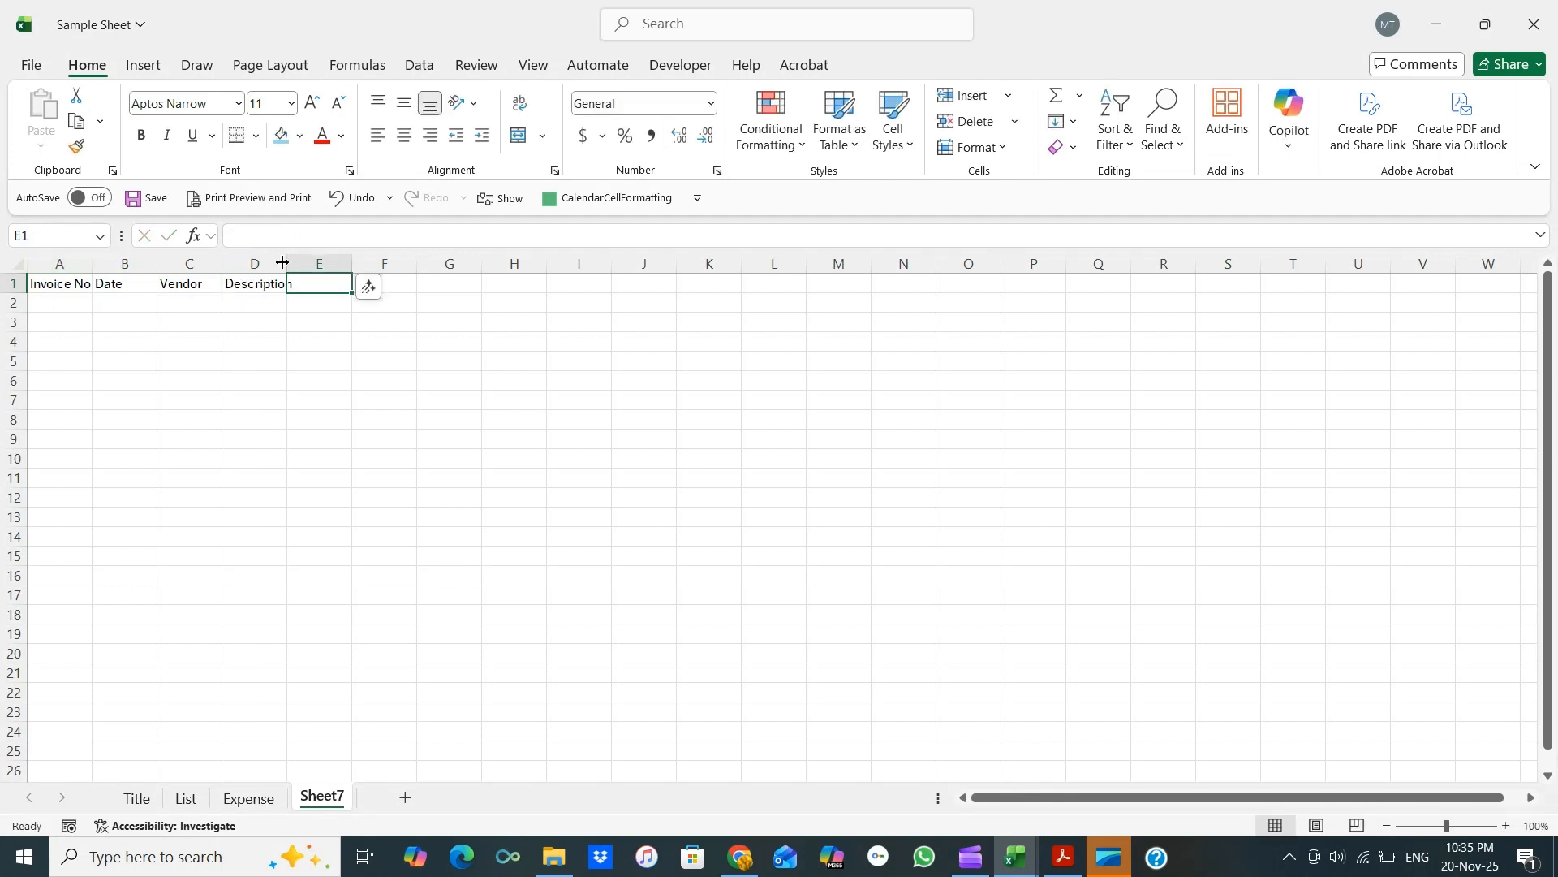
double_click(285, 262)
left_click_drag(297, 265, 339, 265)
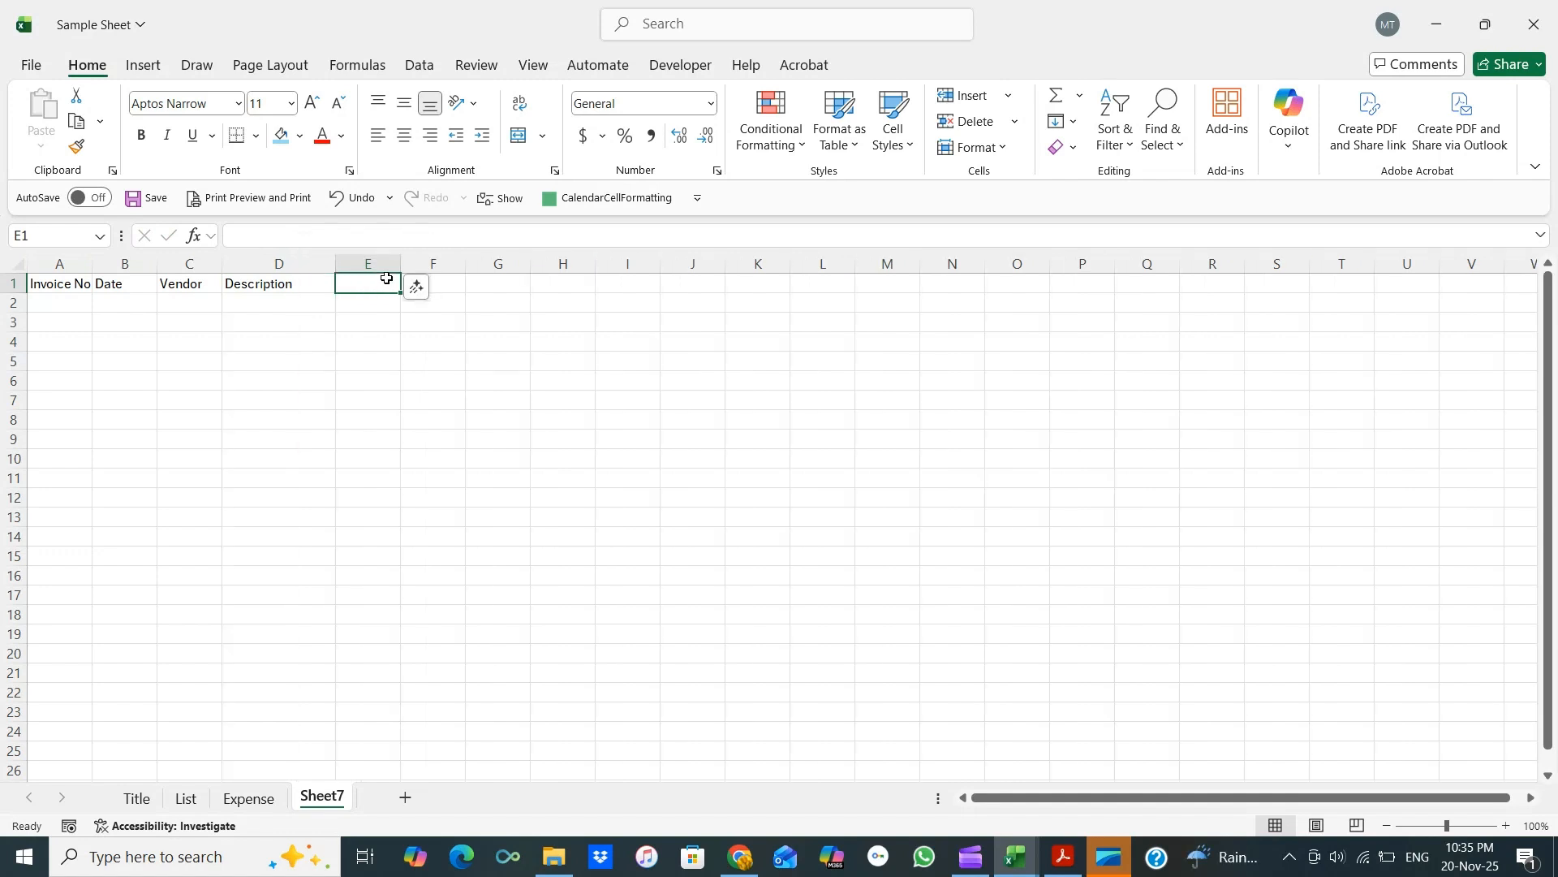
Enter the headers Expense Category, Amount and GST in cells E1 to G1.
type("Expense Category")
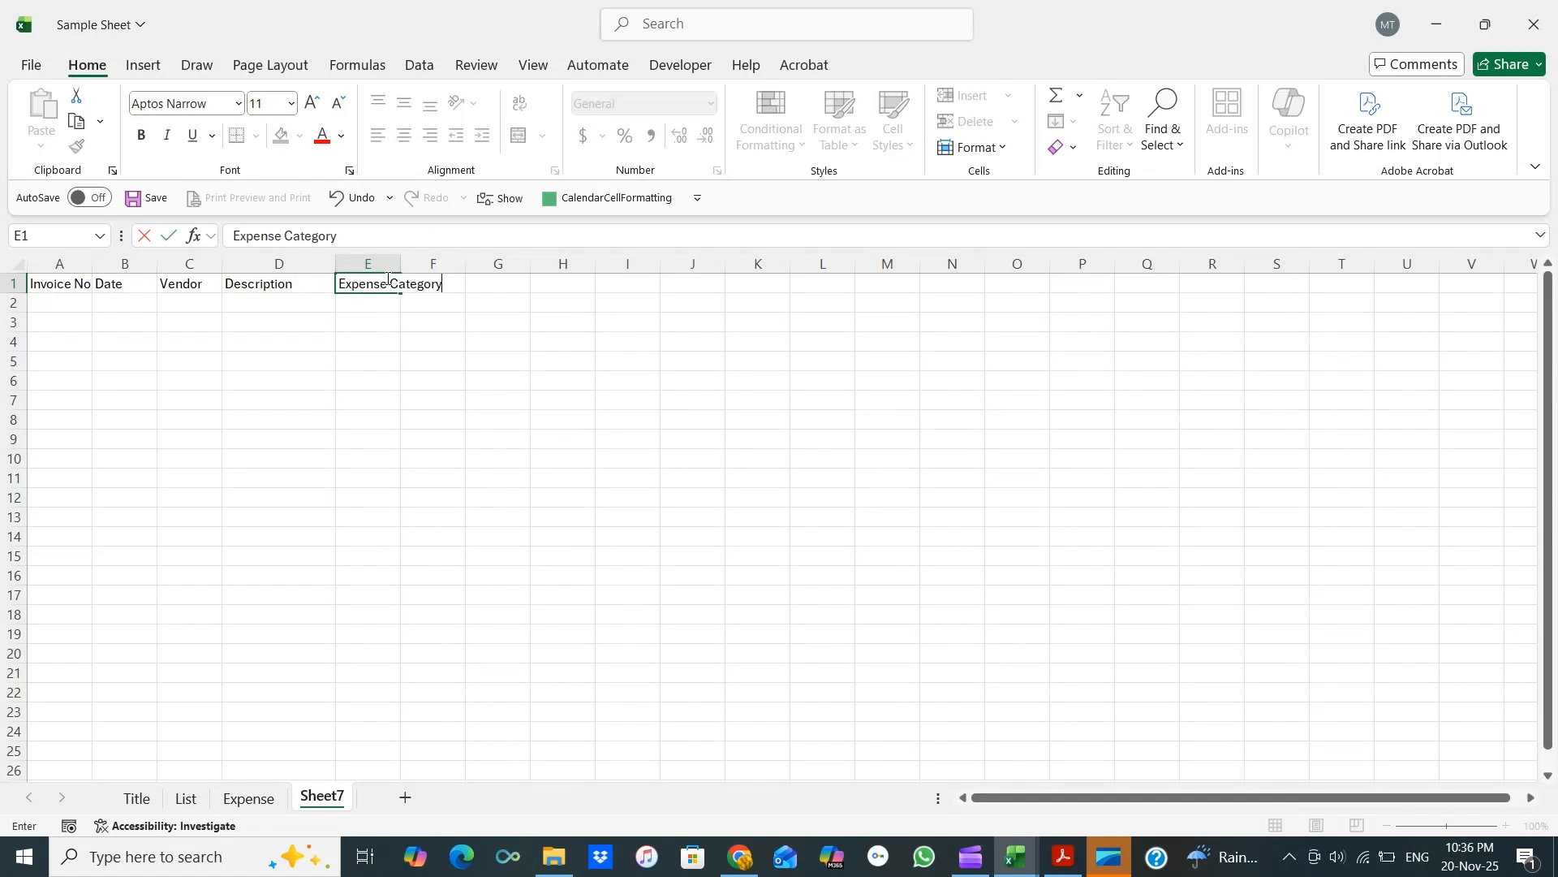
key("Tab")
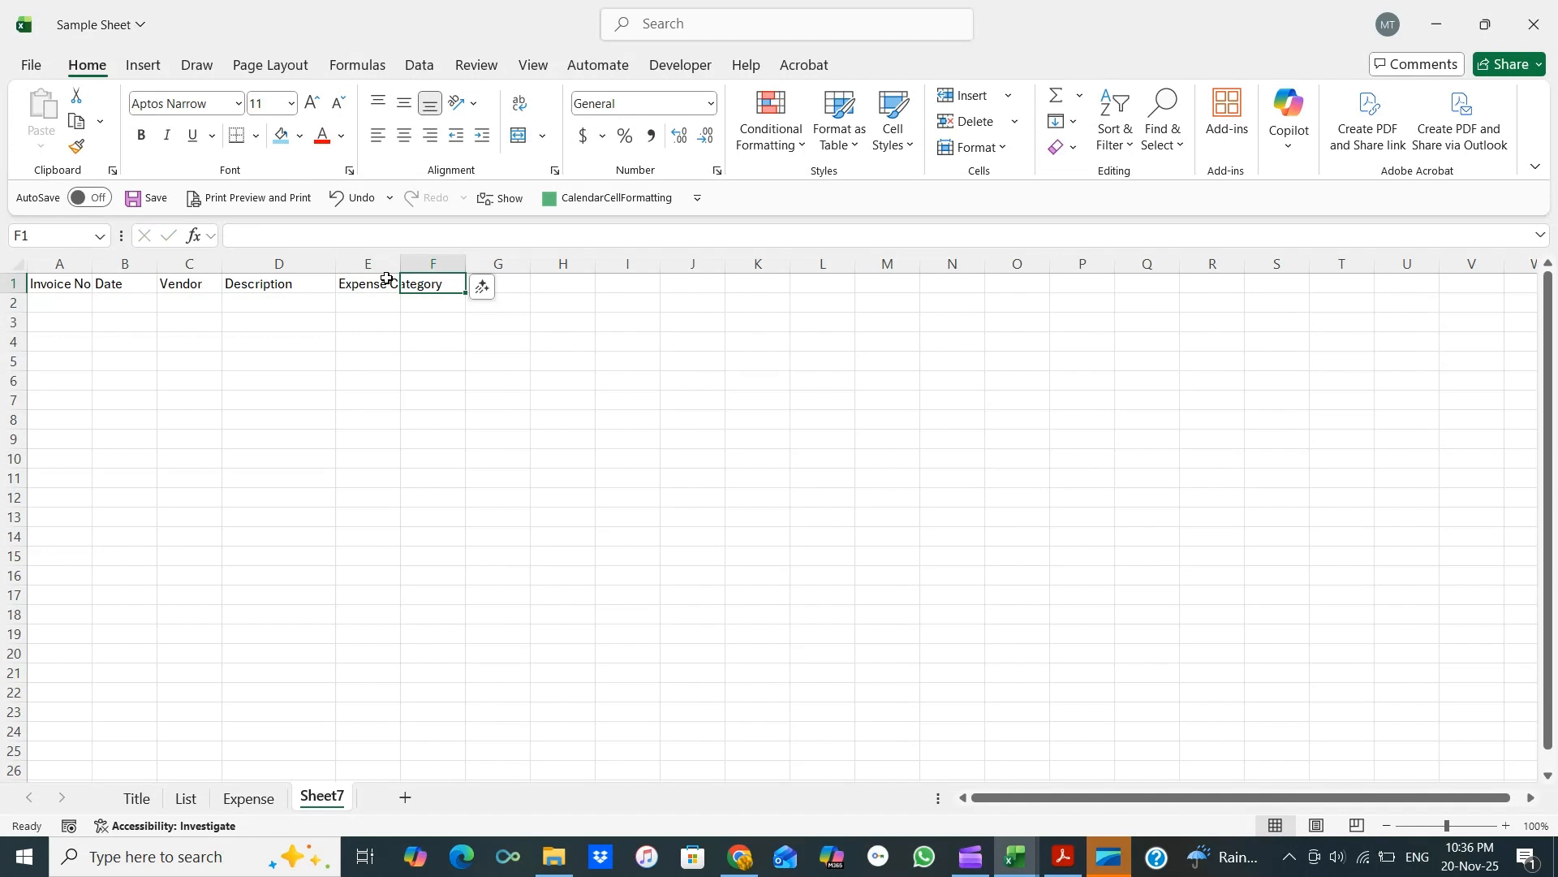
type("Amount")
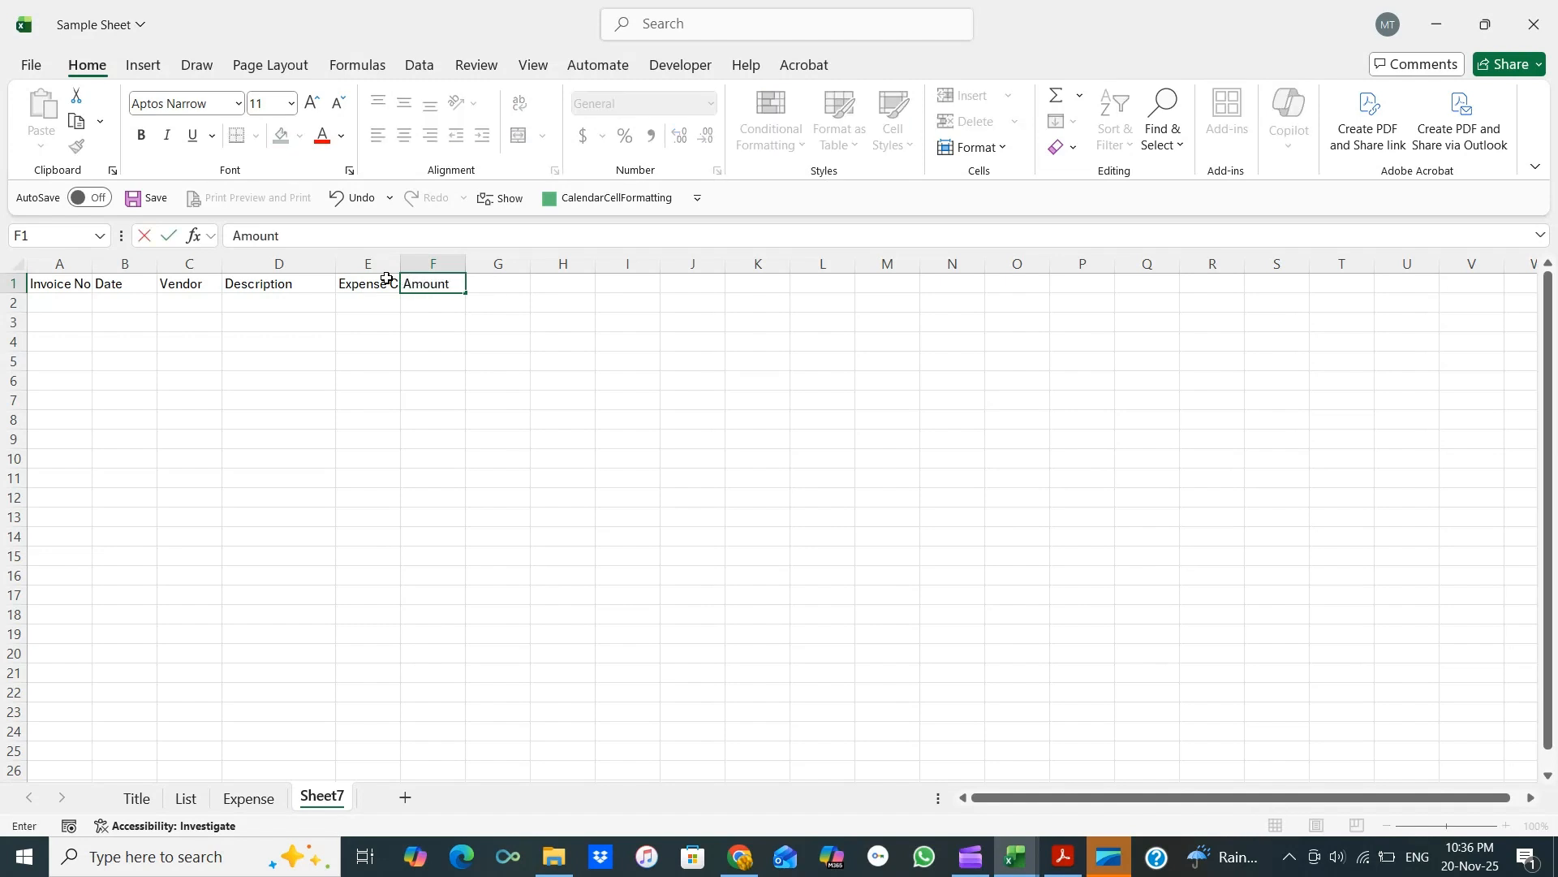
key("Tab")
type("GS")
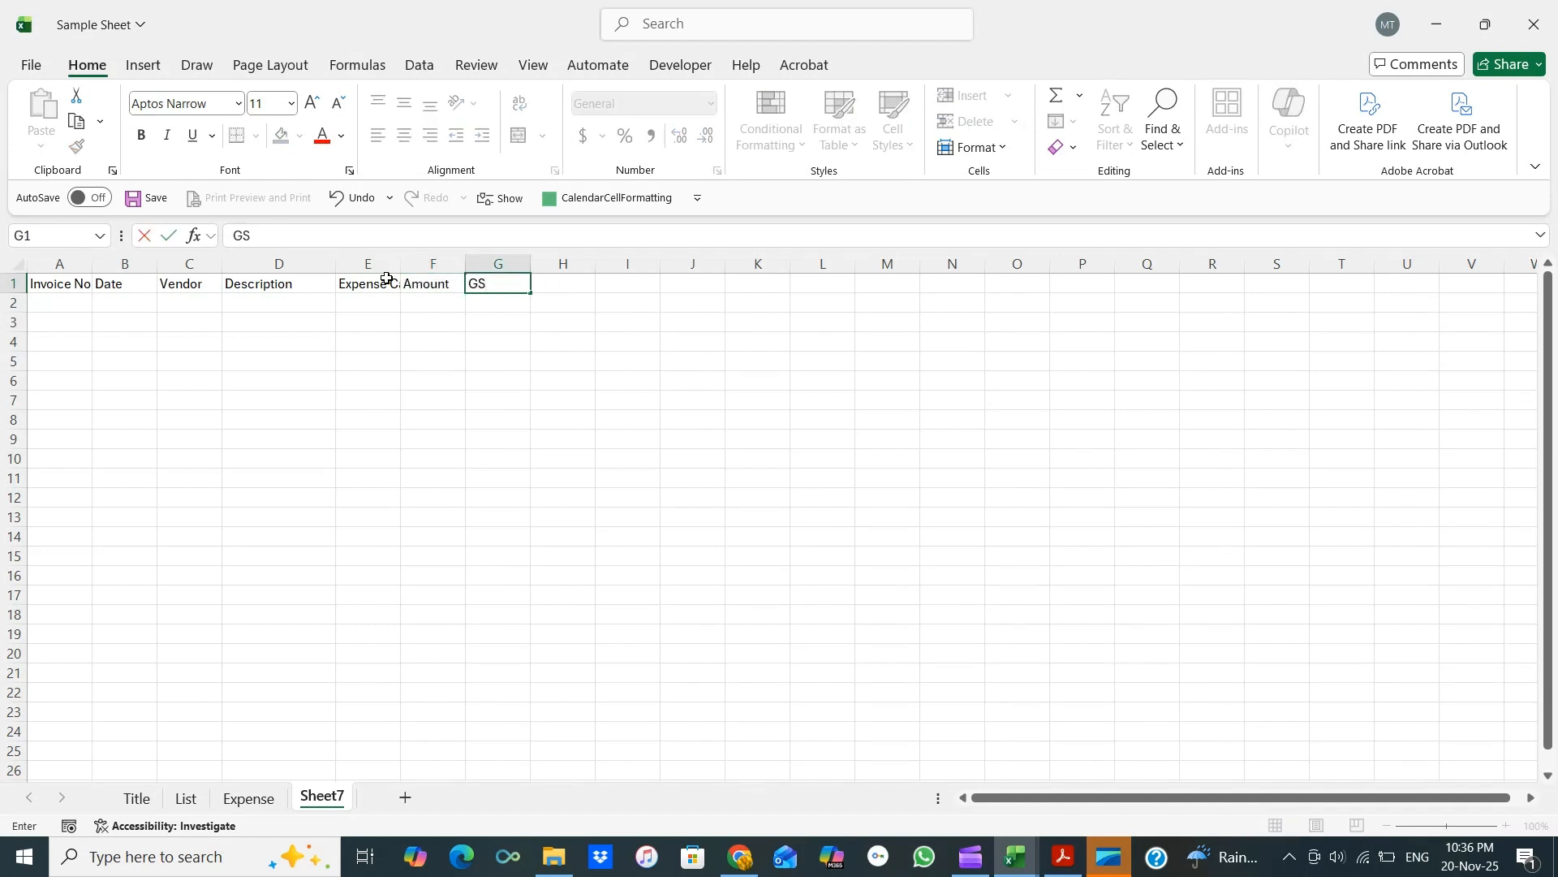
key("Tab")
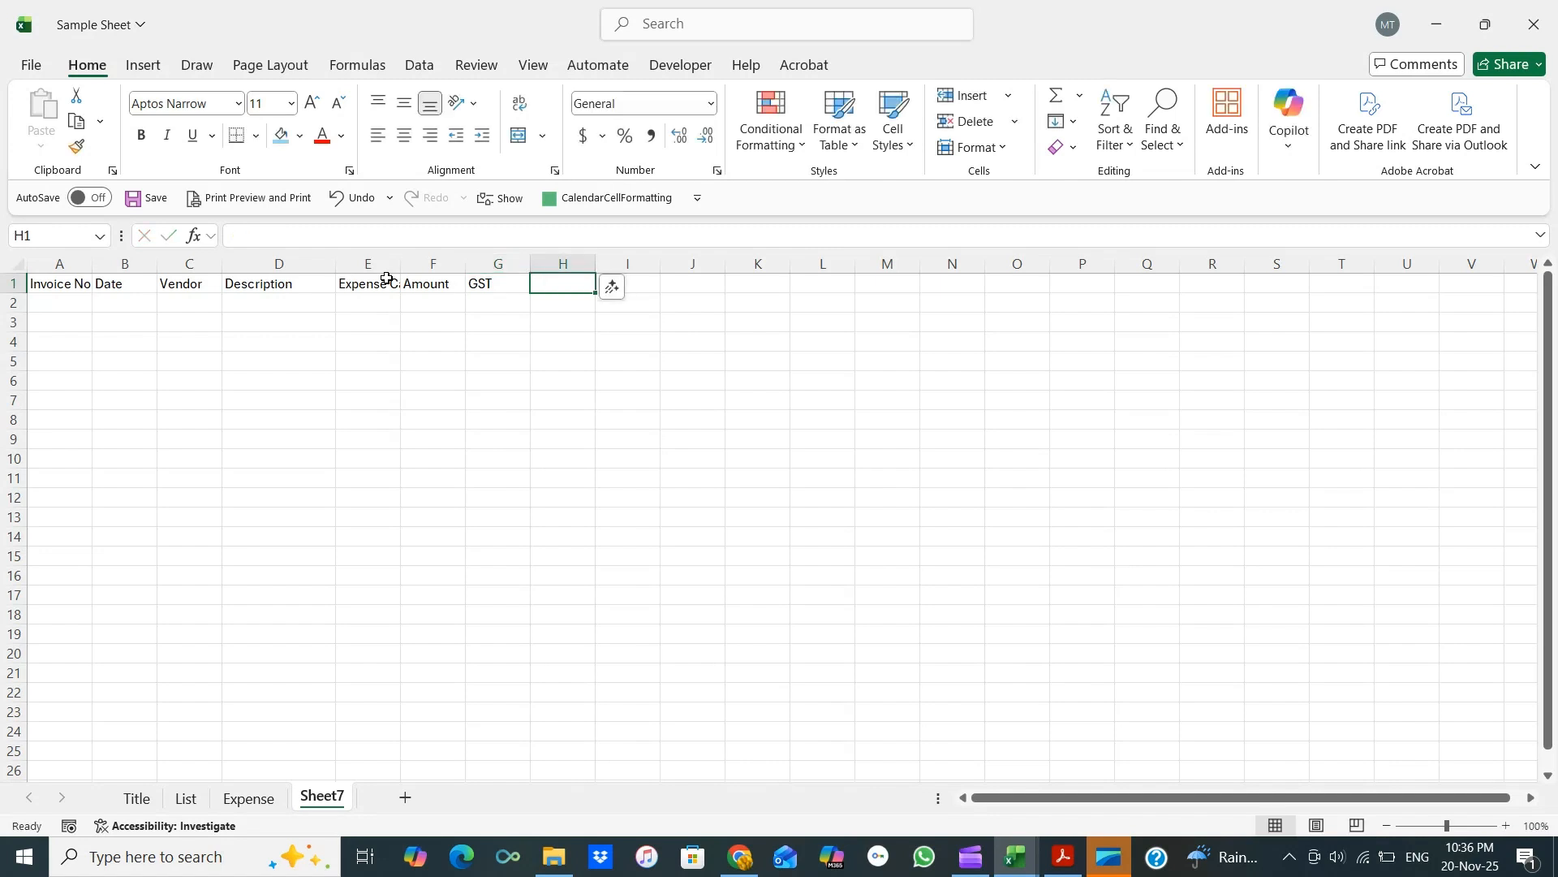
Enter the header Total Amount in H1 and fit column H to its text.
type("t")
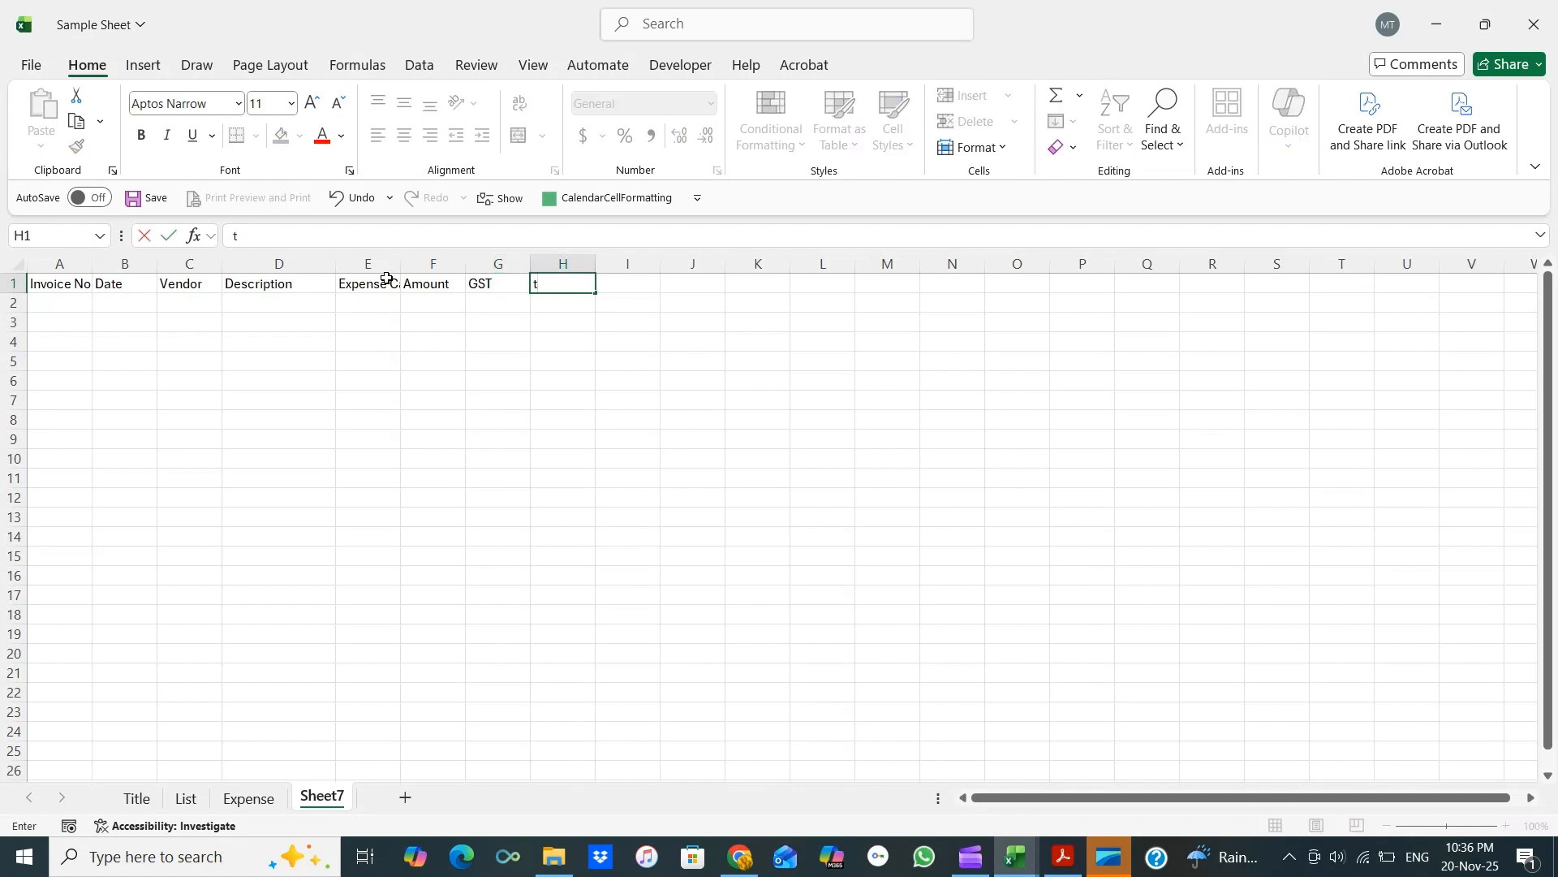
type("Total Amount")
key("Tab")
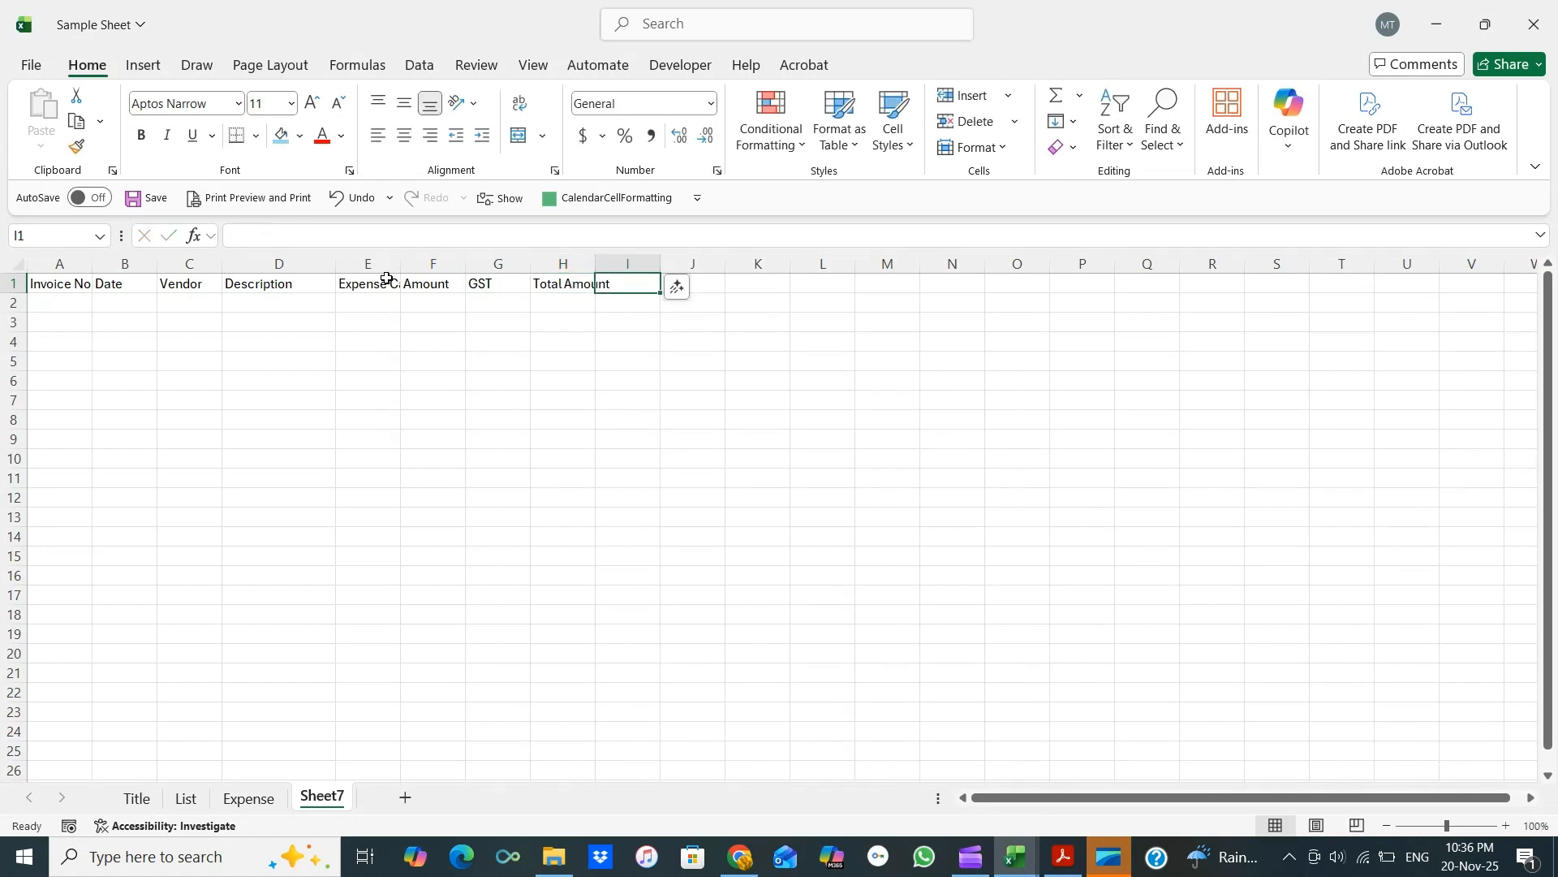
double_click(601, 271)
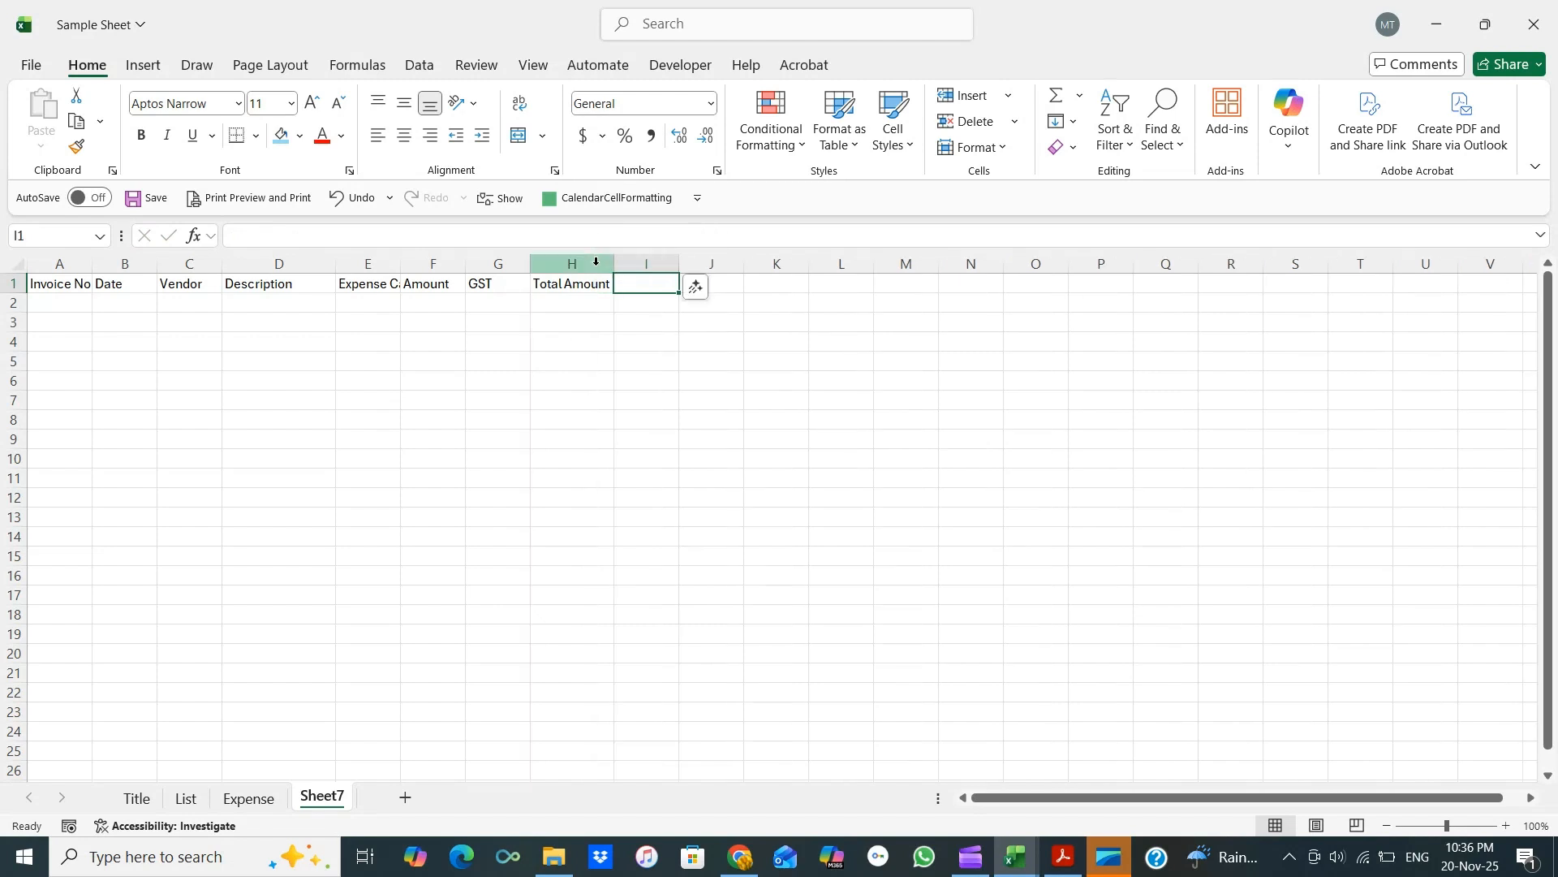
Enter the headers Payment Status, Payment Date and Remarks in cells I1 to K1.
type("P")
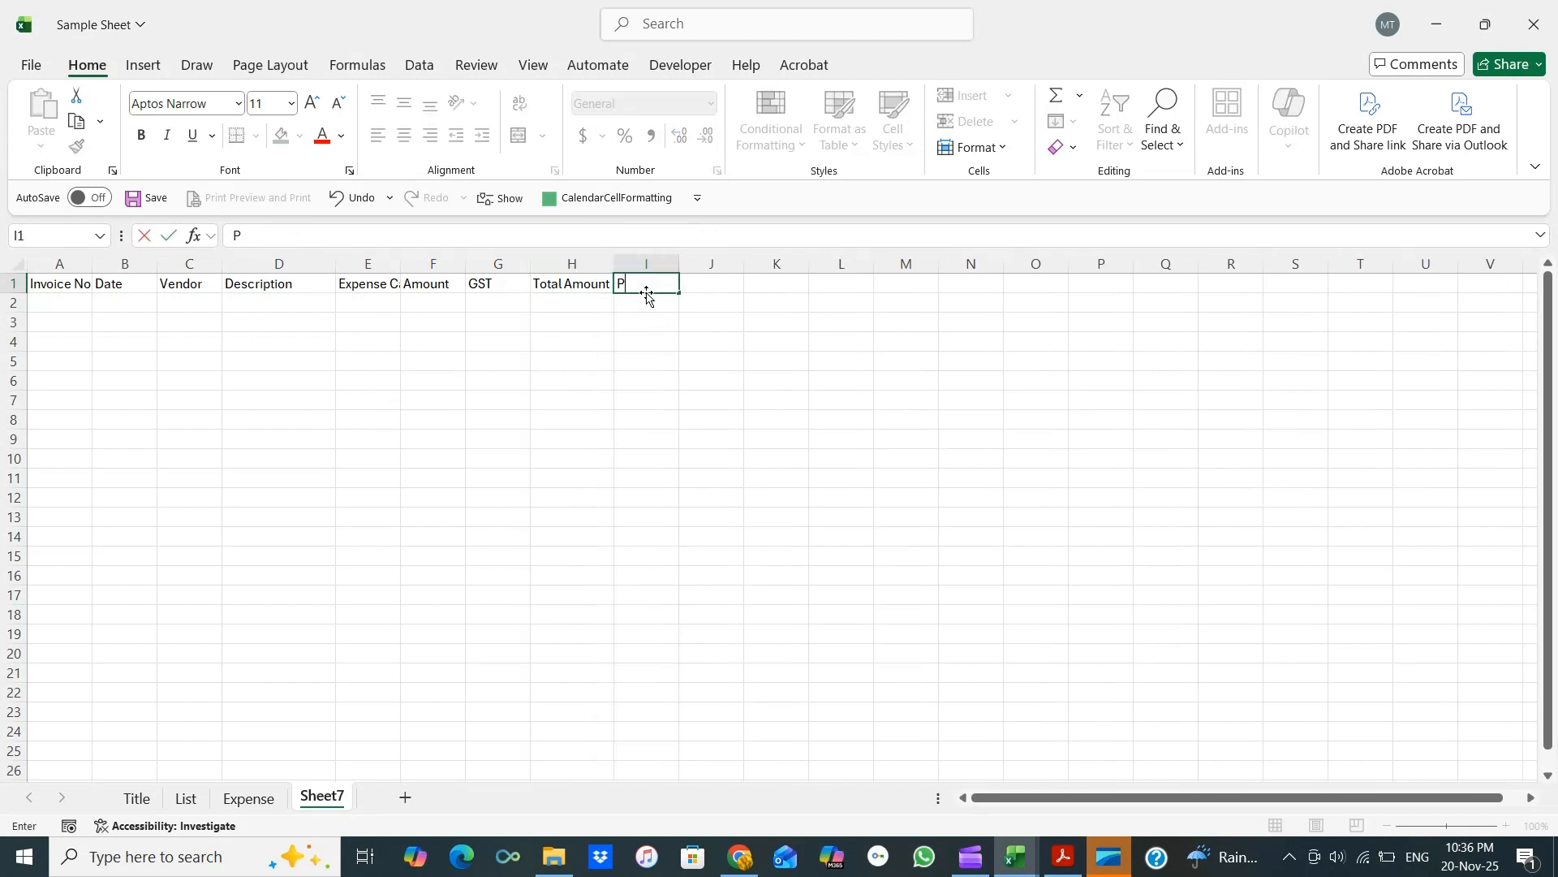
type("ayment Sa")
type("tatus")
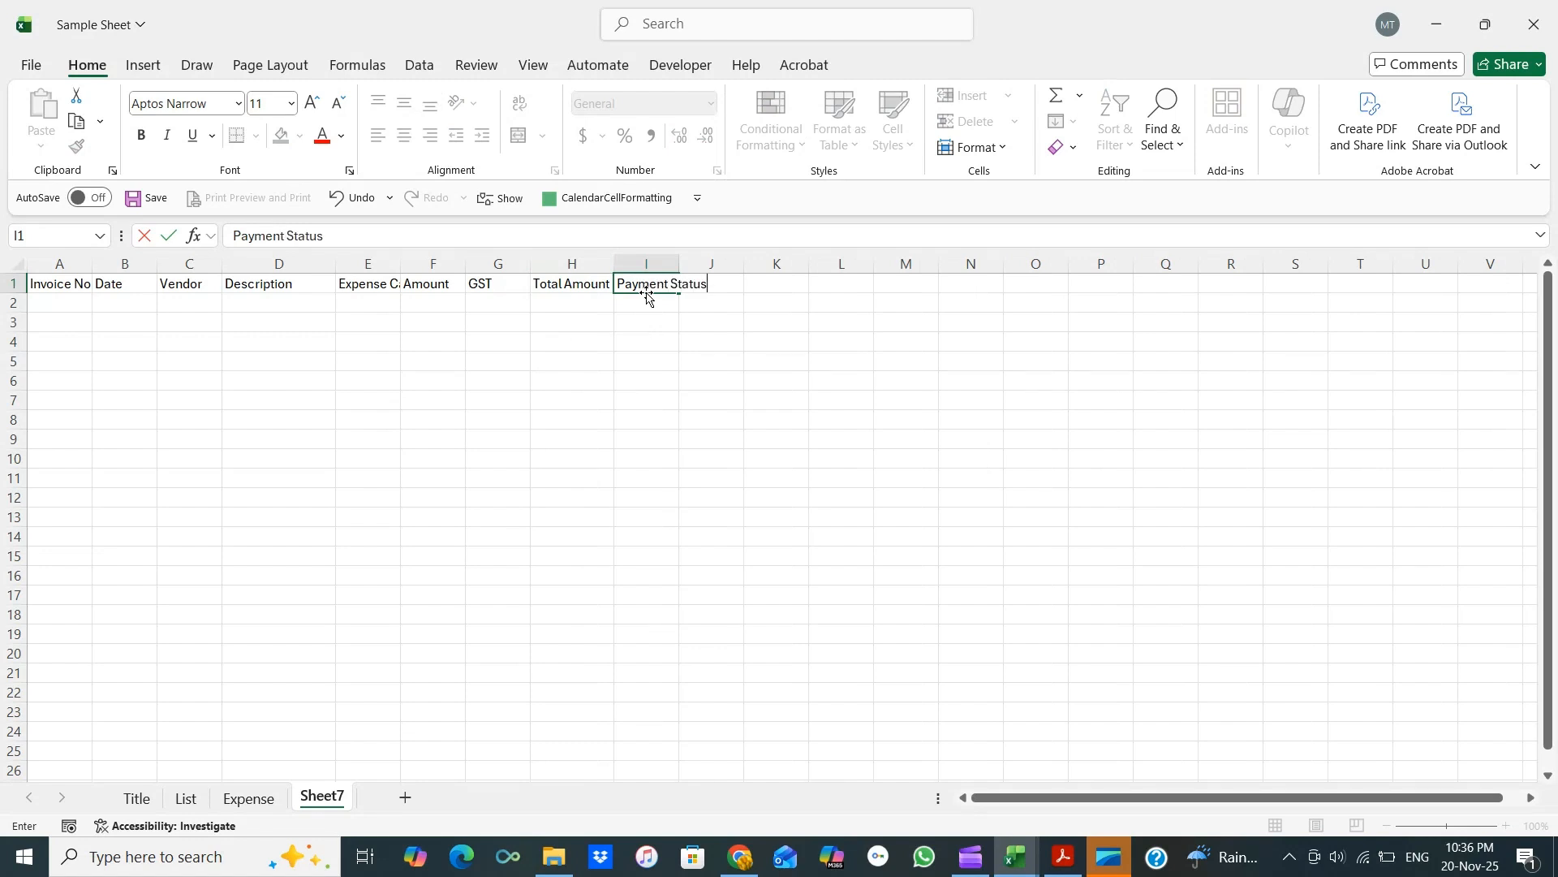
key("Tab")
type("Payment Da")
key("Tab")
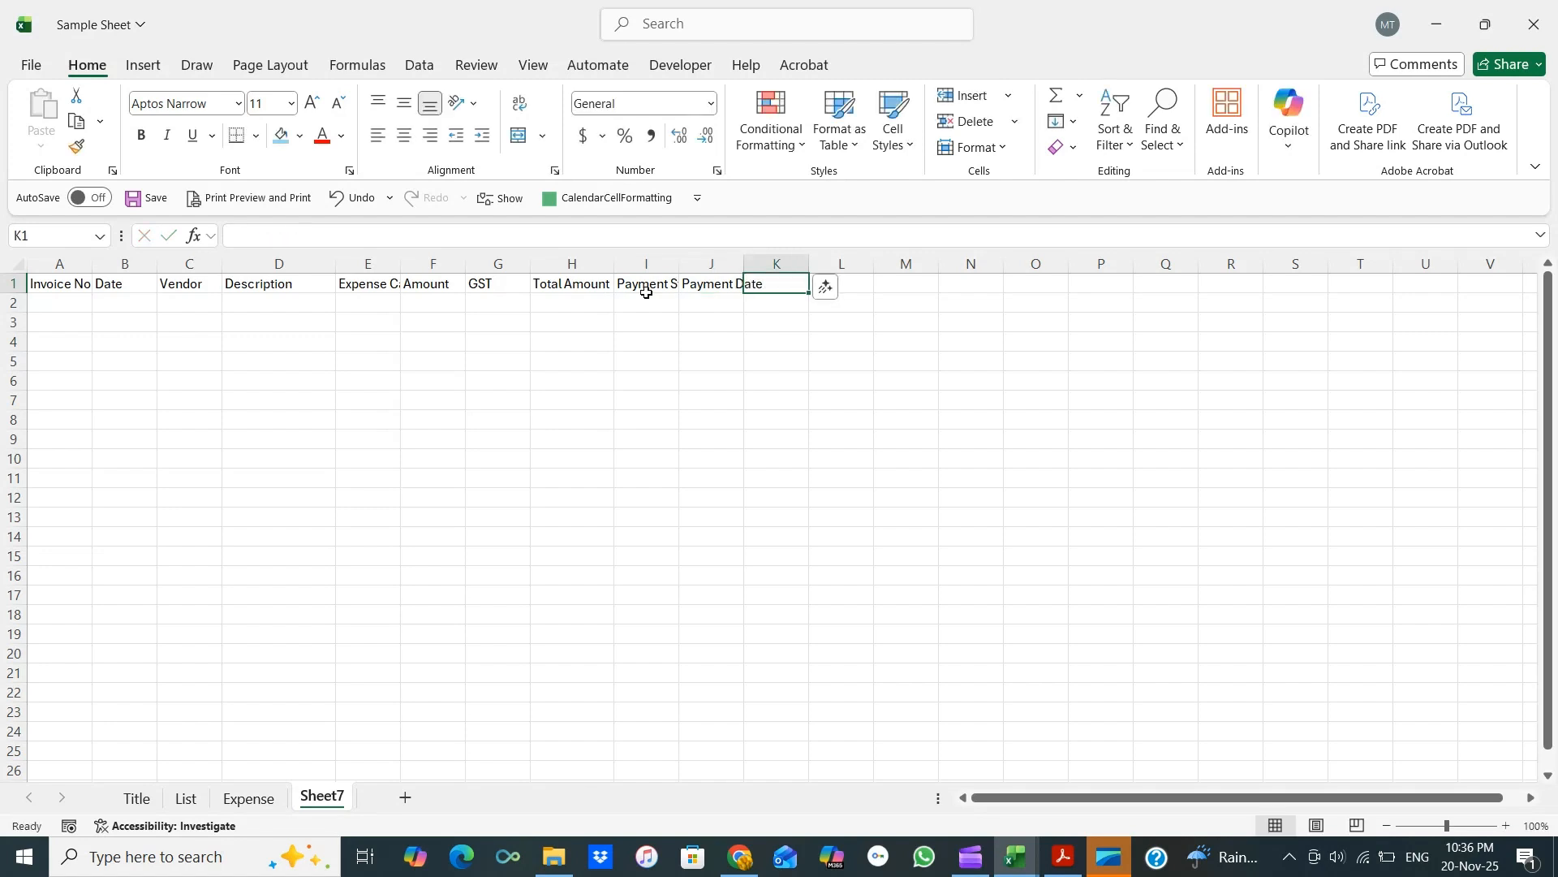
type("Remarks")
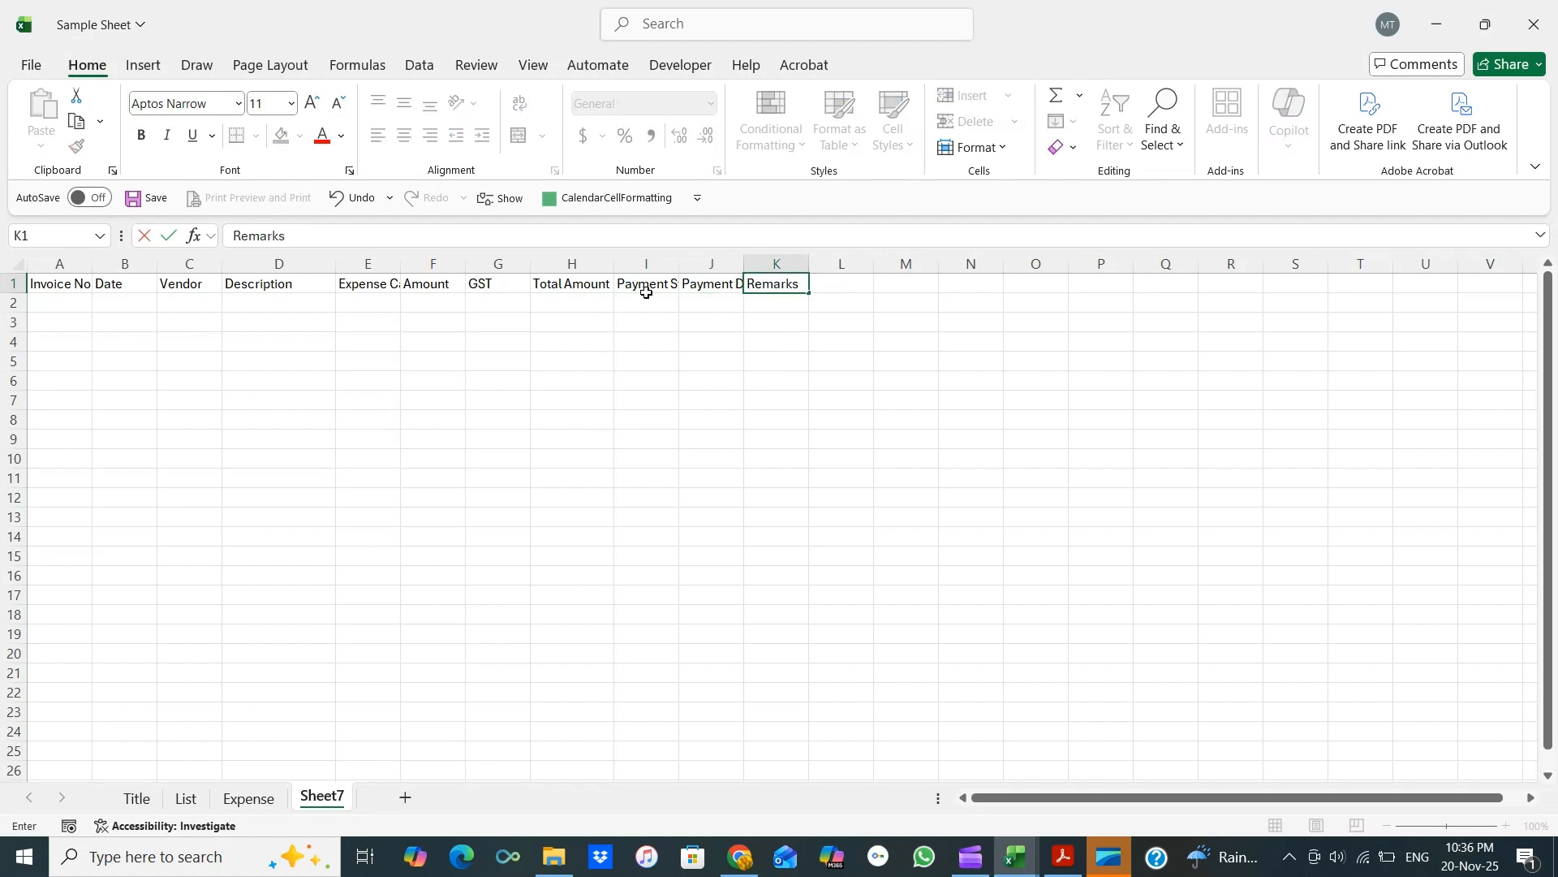
key("Tab")
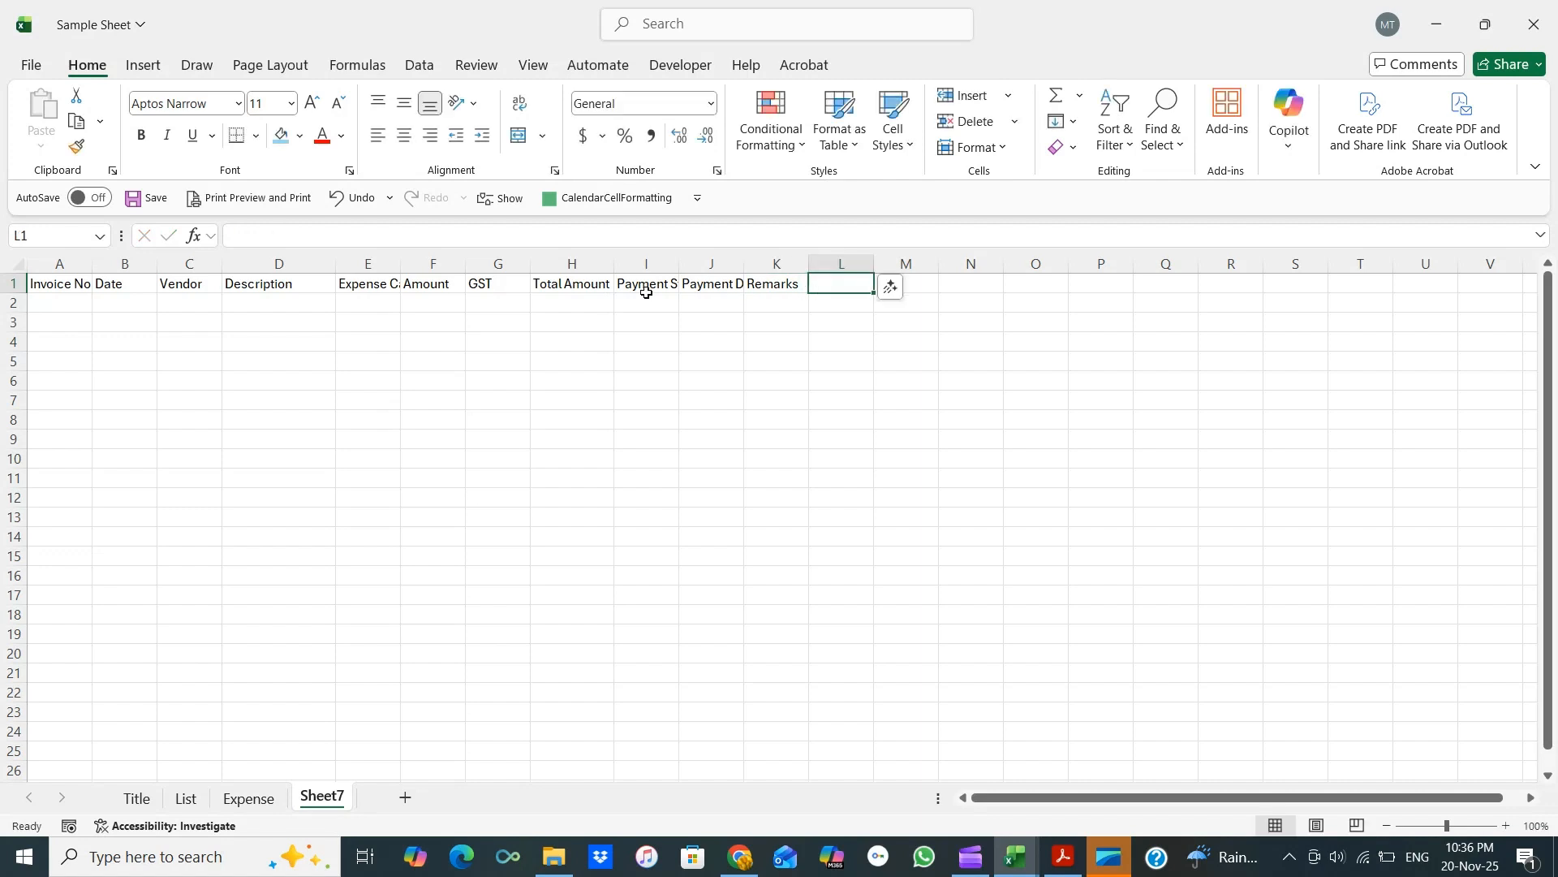
Enter the headers Payment Amount and Balance in cells L1 and M1.
type("Payment A")
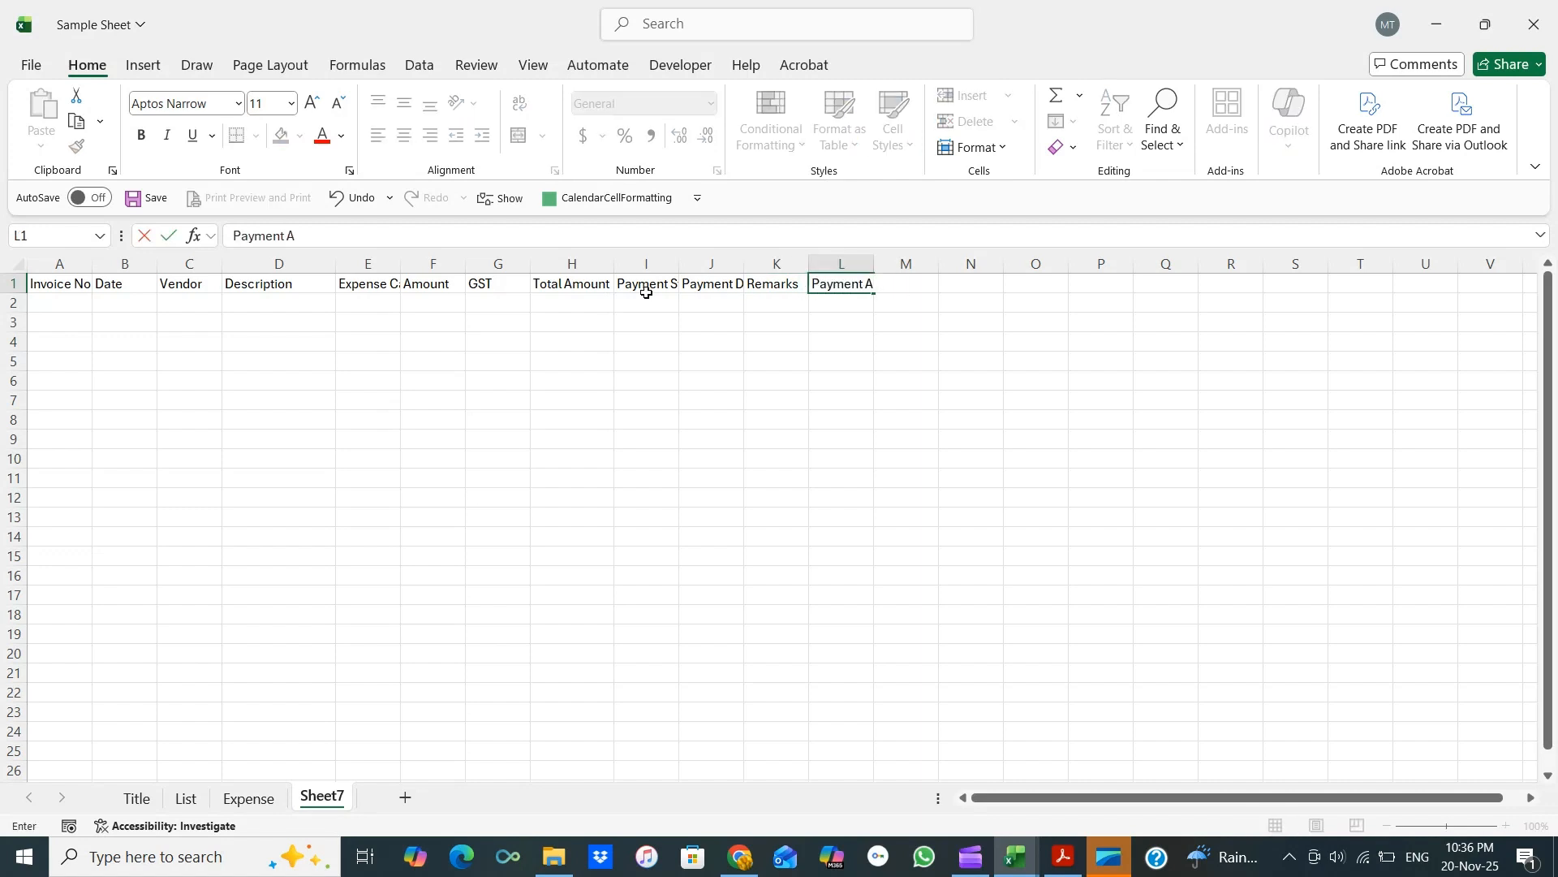
type("MOUNT")
key("BackSpace")
key("BackSpace")
key("BackSpace")
key("BackSpace")
key("BackSpace")
type("mo")
key("Tab")
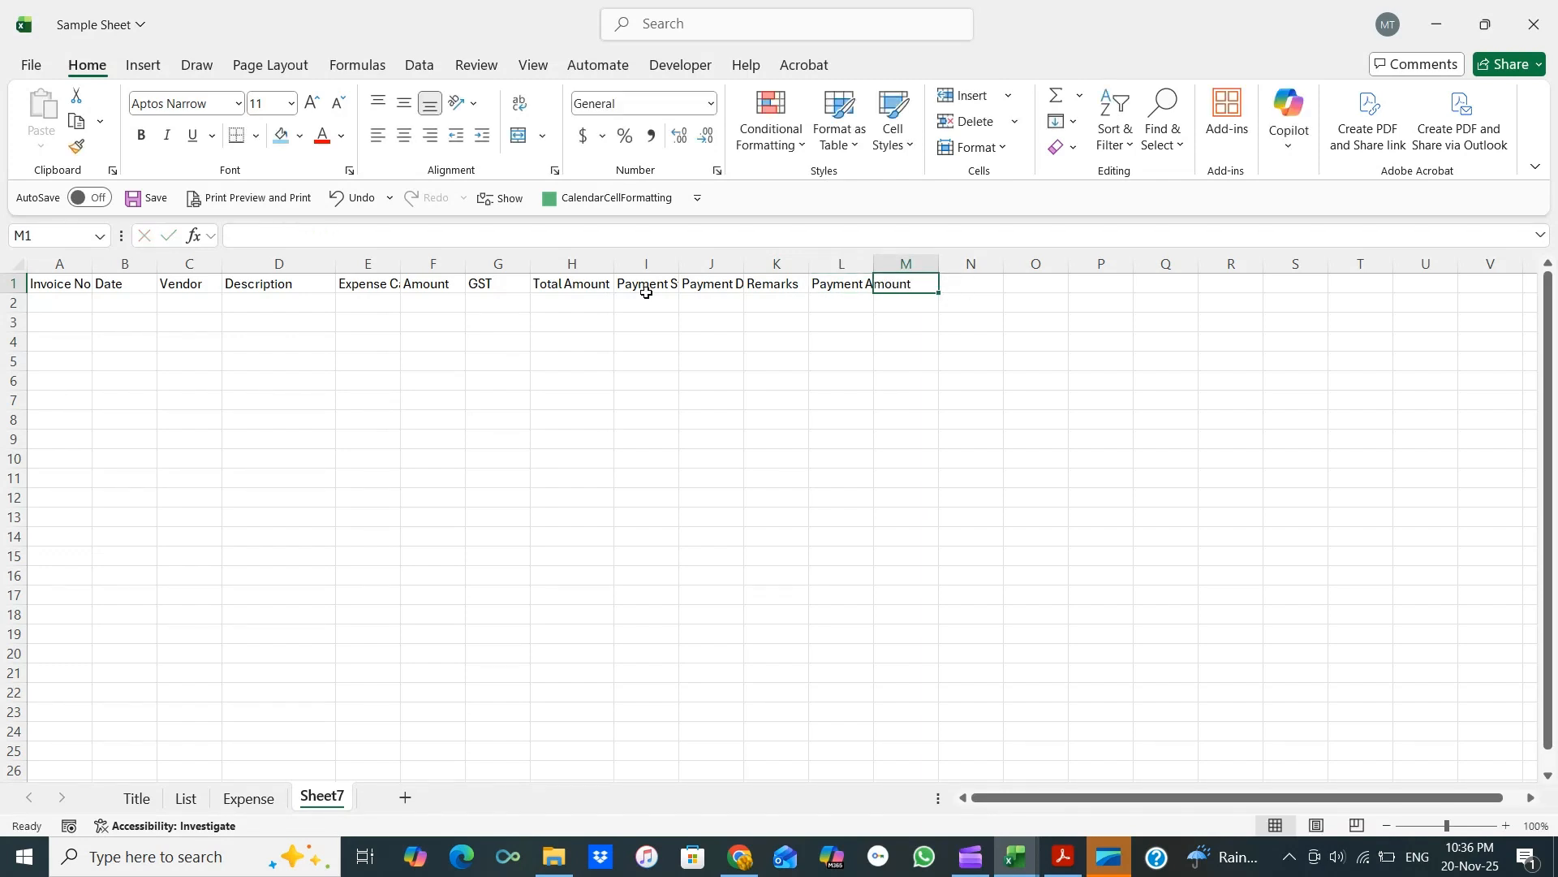
type("Balan")
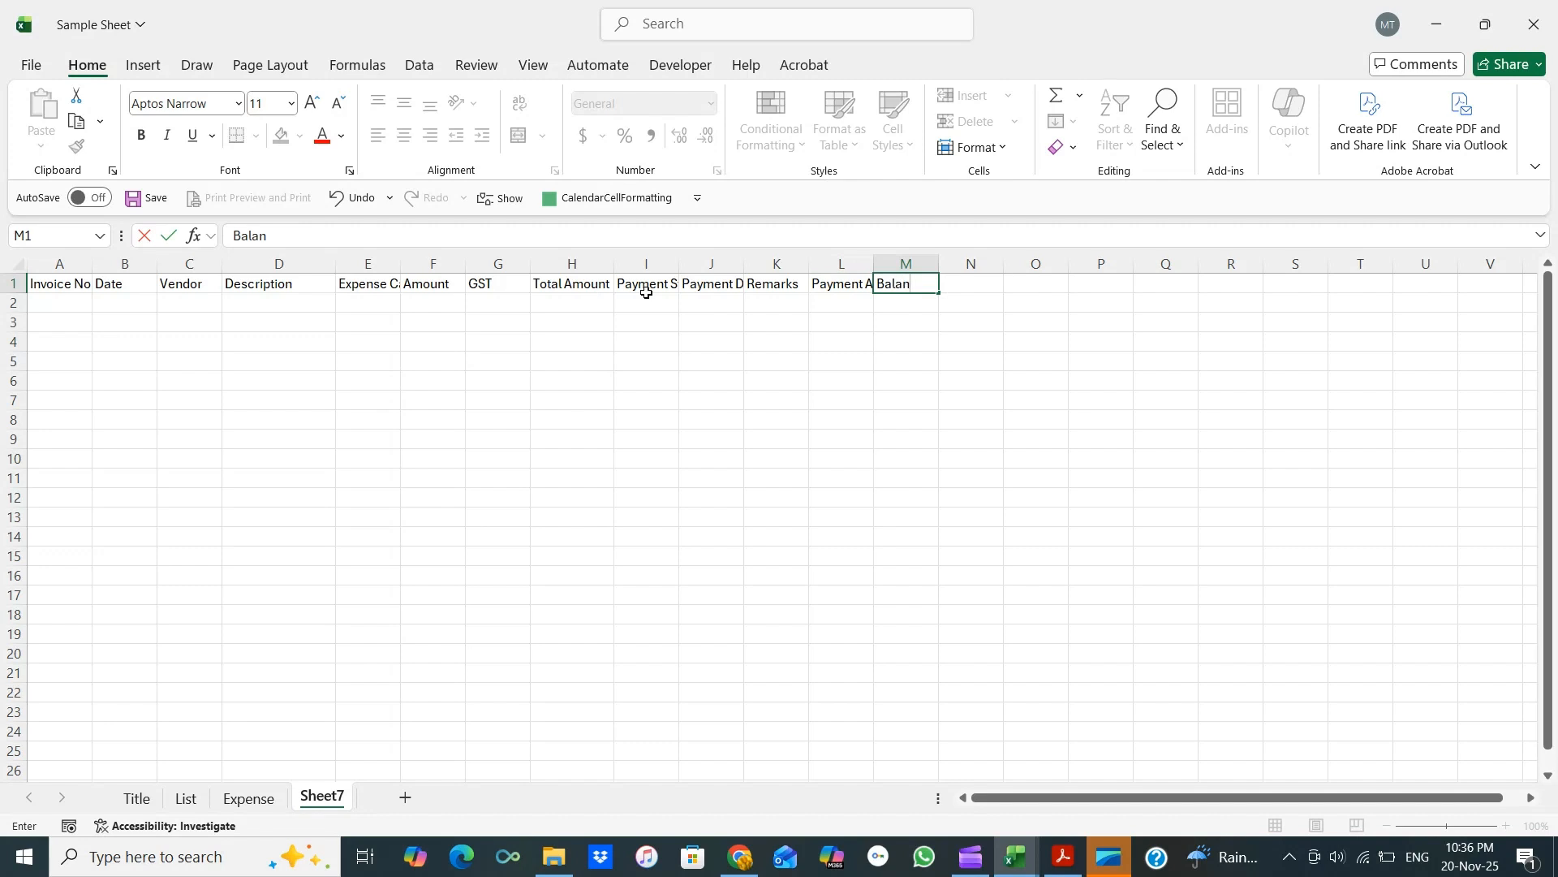
type("ce")
key("Tab")
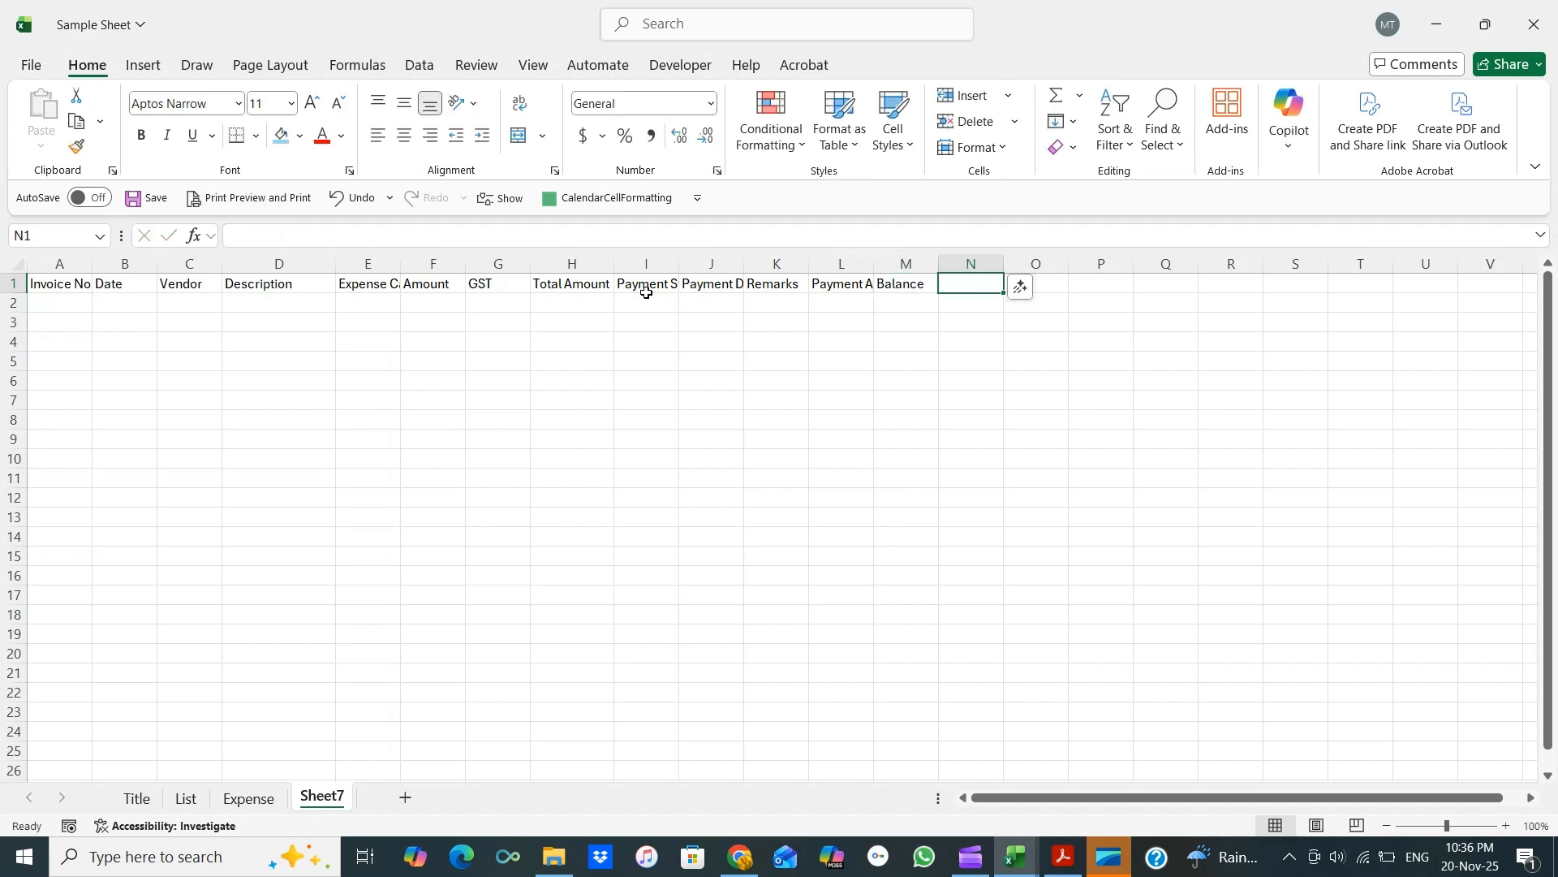
Convert the header row A1:M1 into a table, using its first row as headers.
left_click(76, 285)
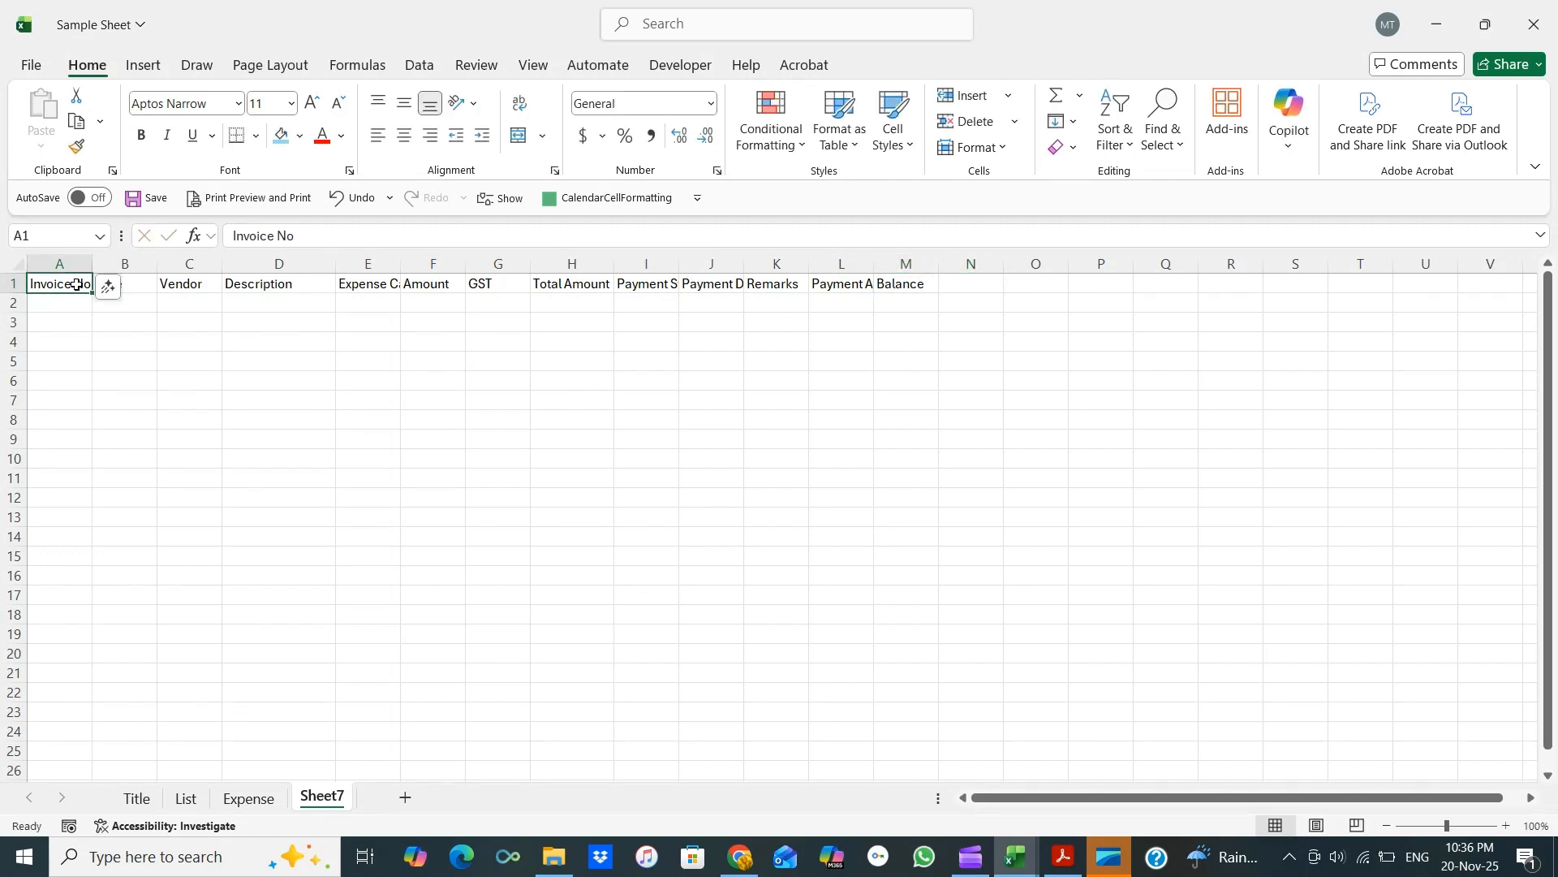
left_click(142, 67)
left_click(195, 135)
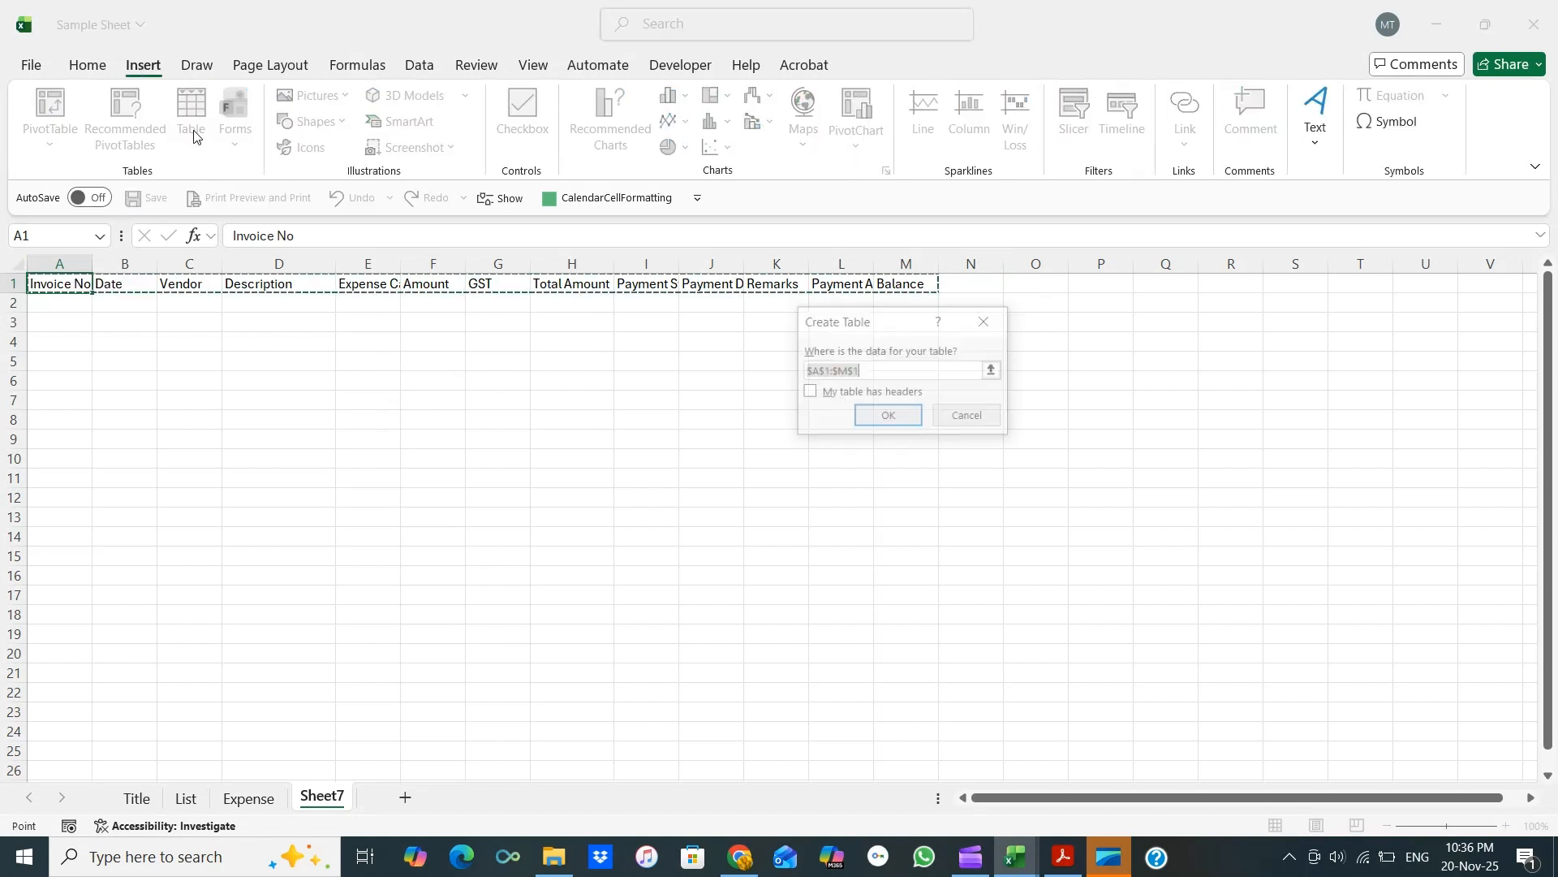
left_click(810, 393)
left_click(890, 417)
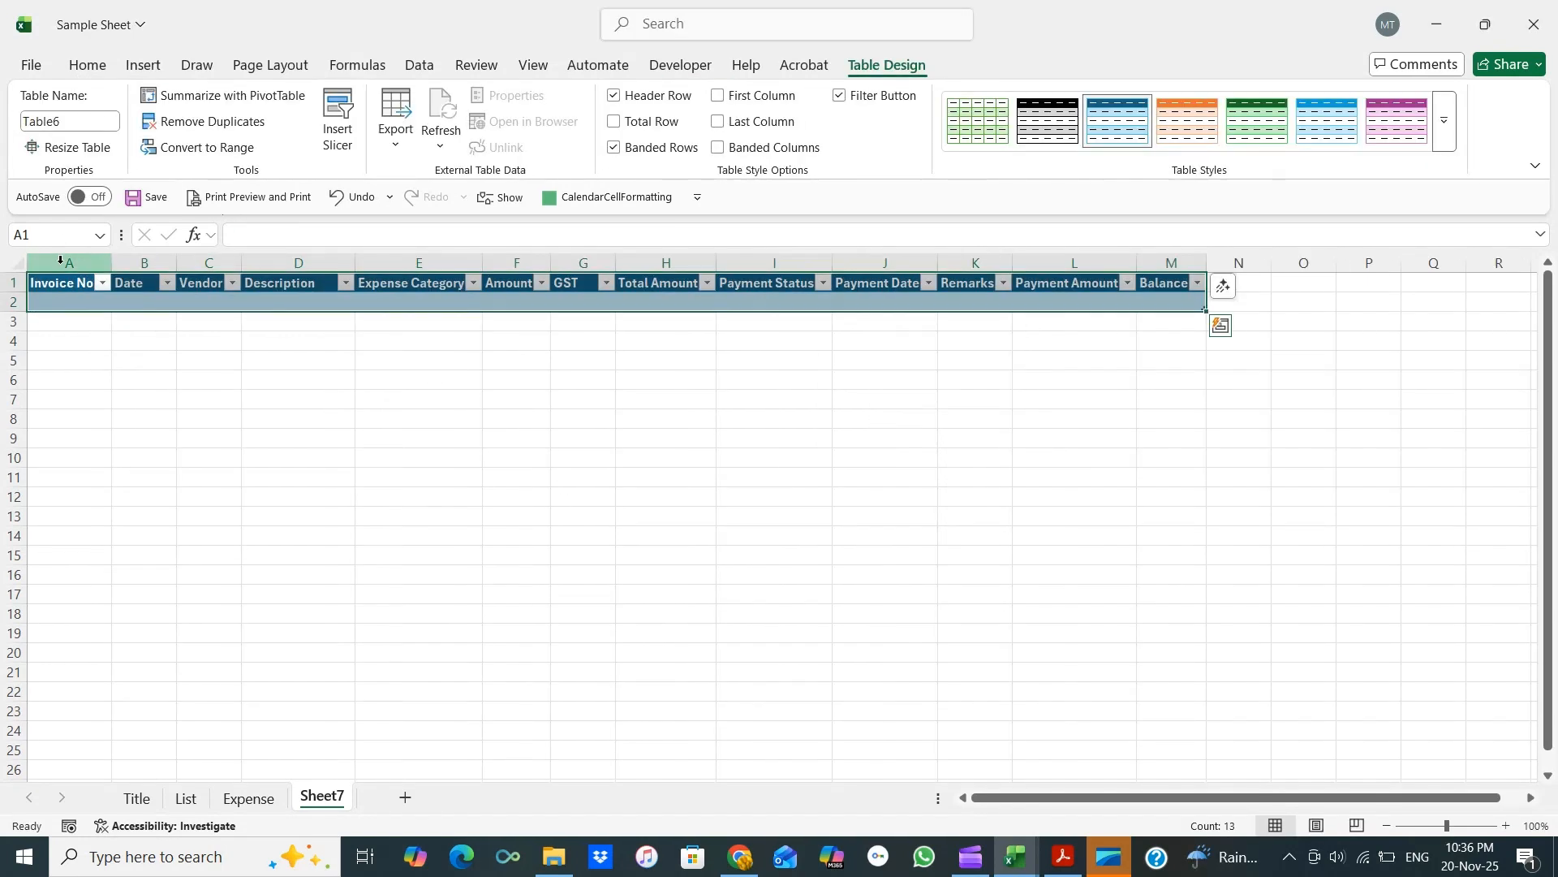
left_click(73, 285)
left_click(78, 302)
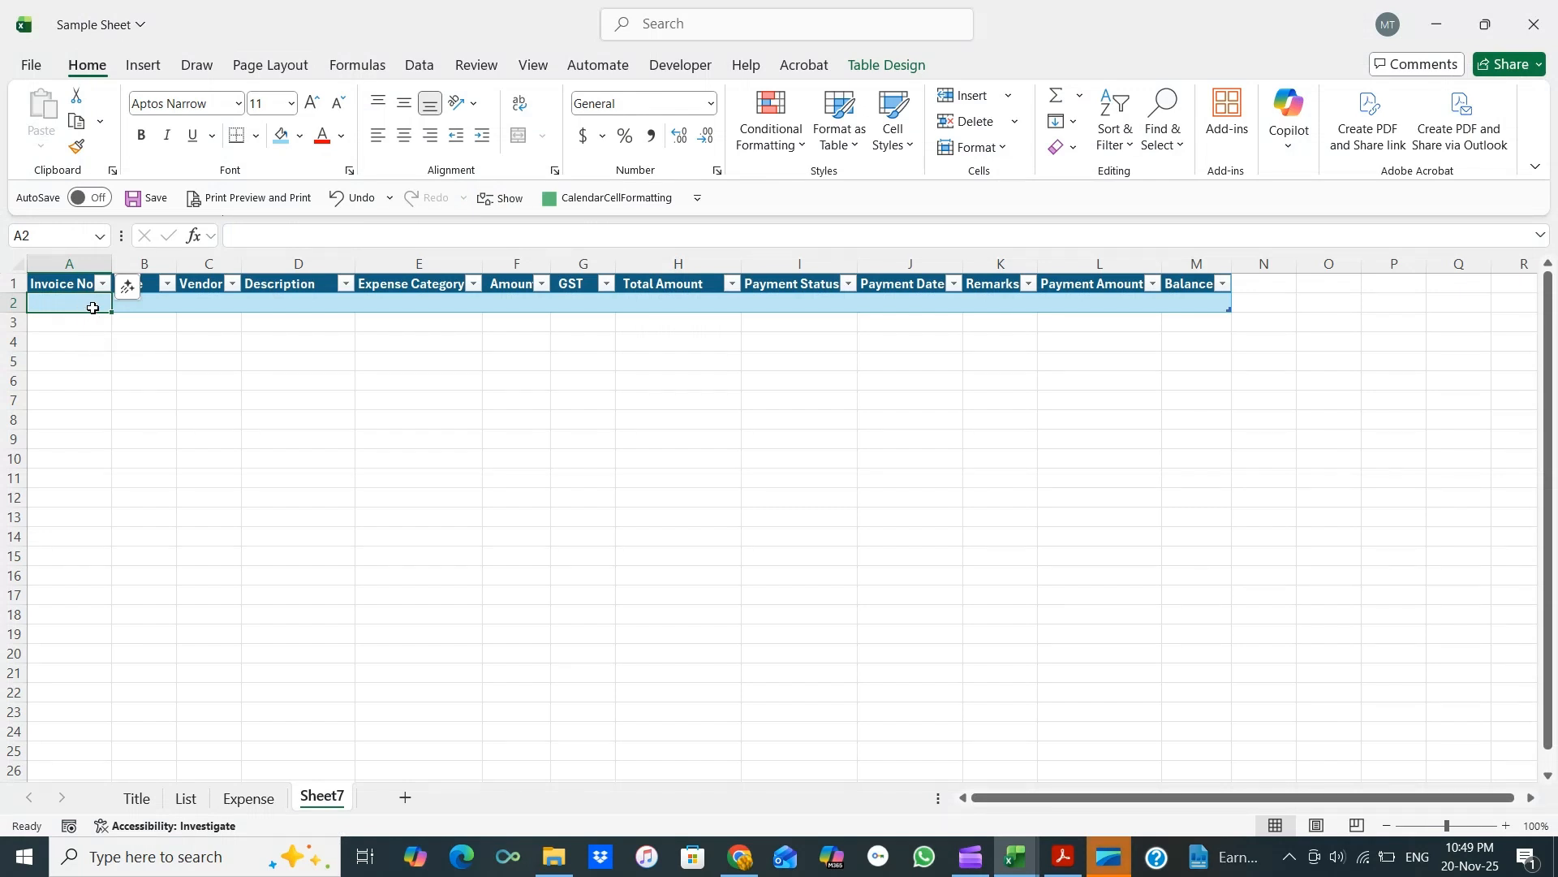
Format the Date column B as a date with the type *14-03-12.
left_click(158, 259)
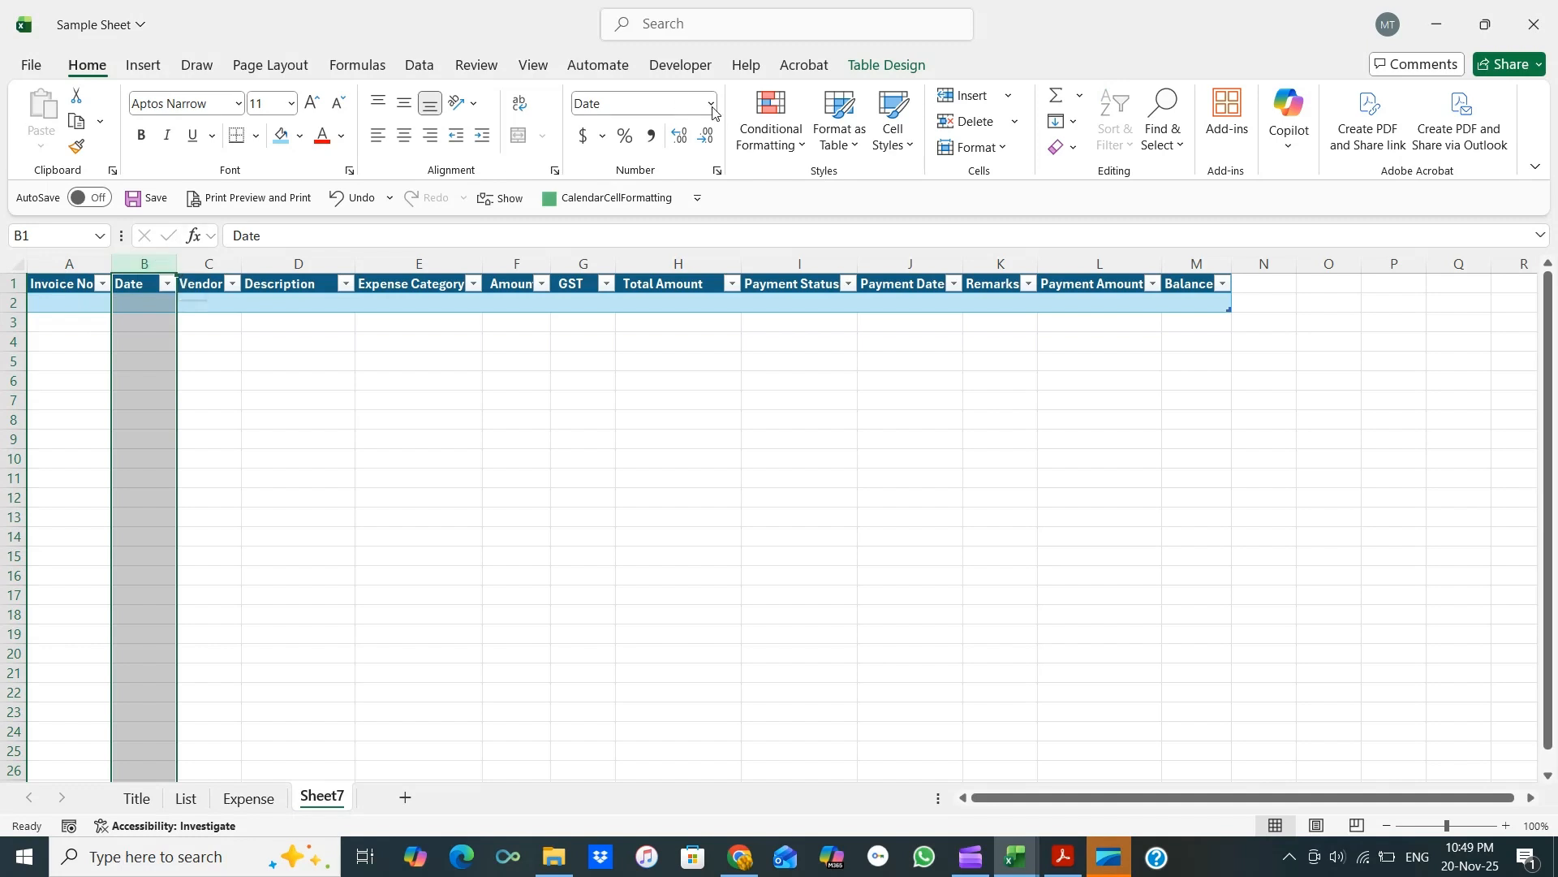
left_click(719, 172)
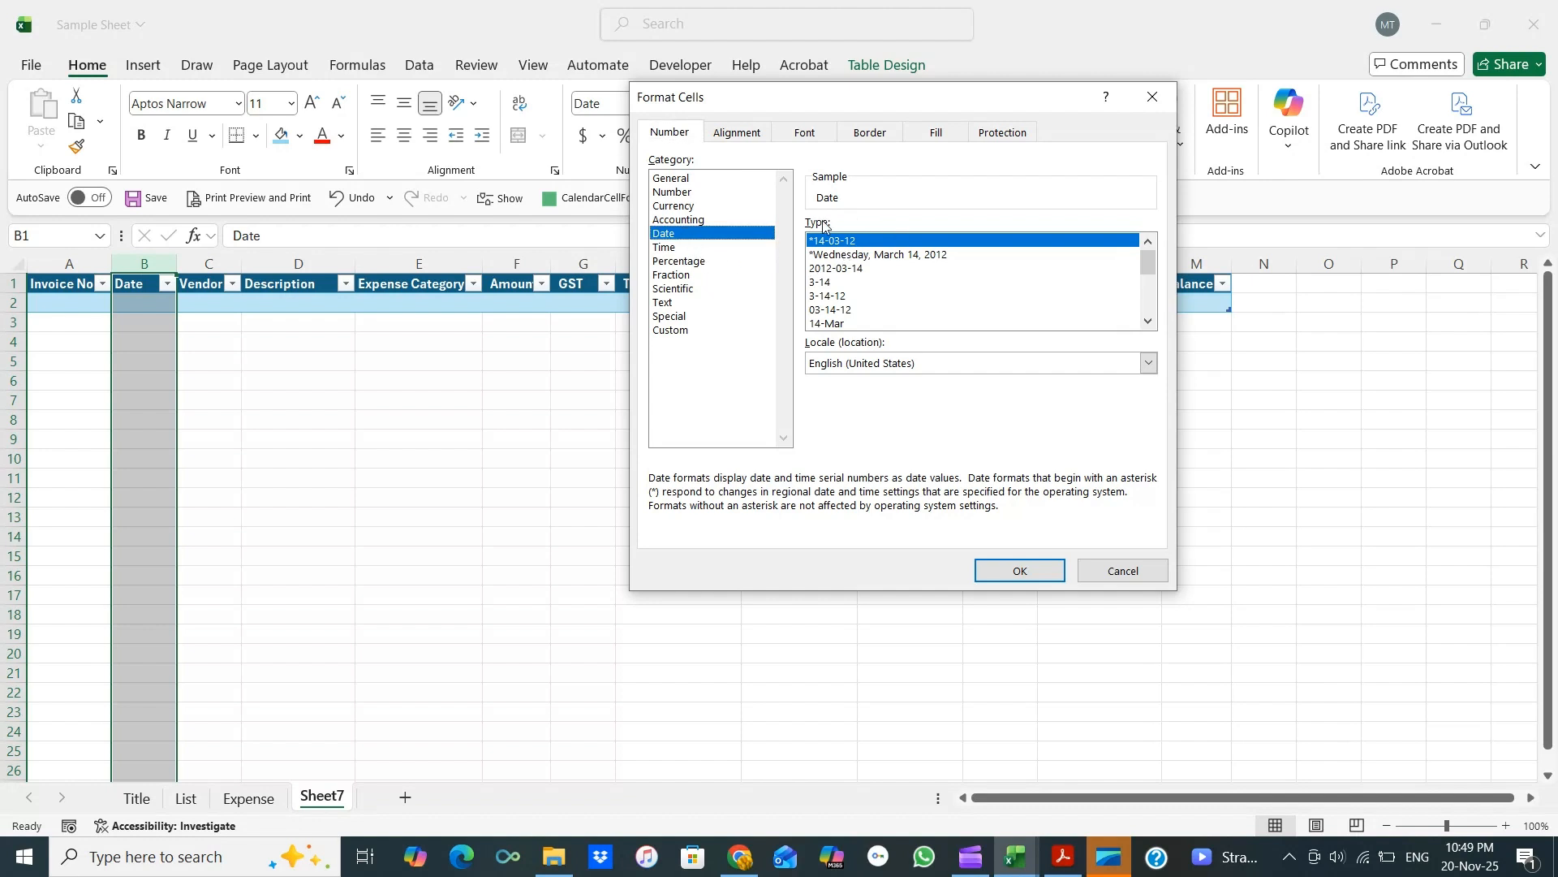
left_click(840, 245)
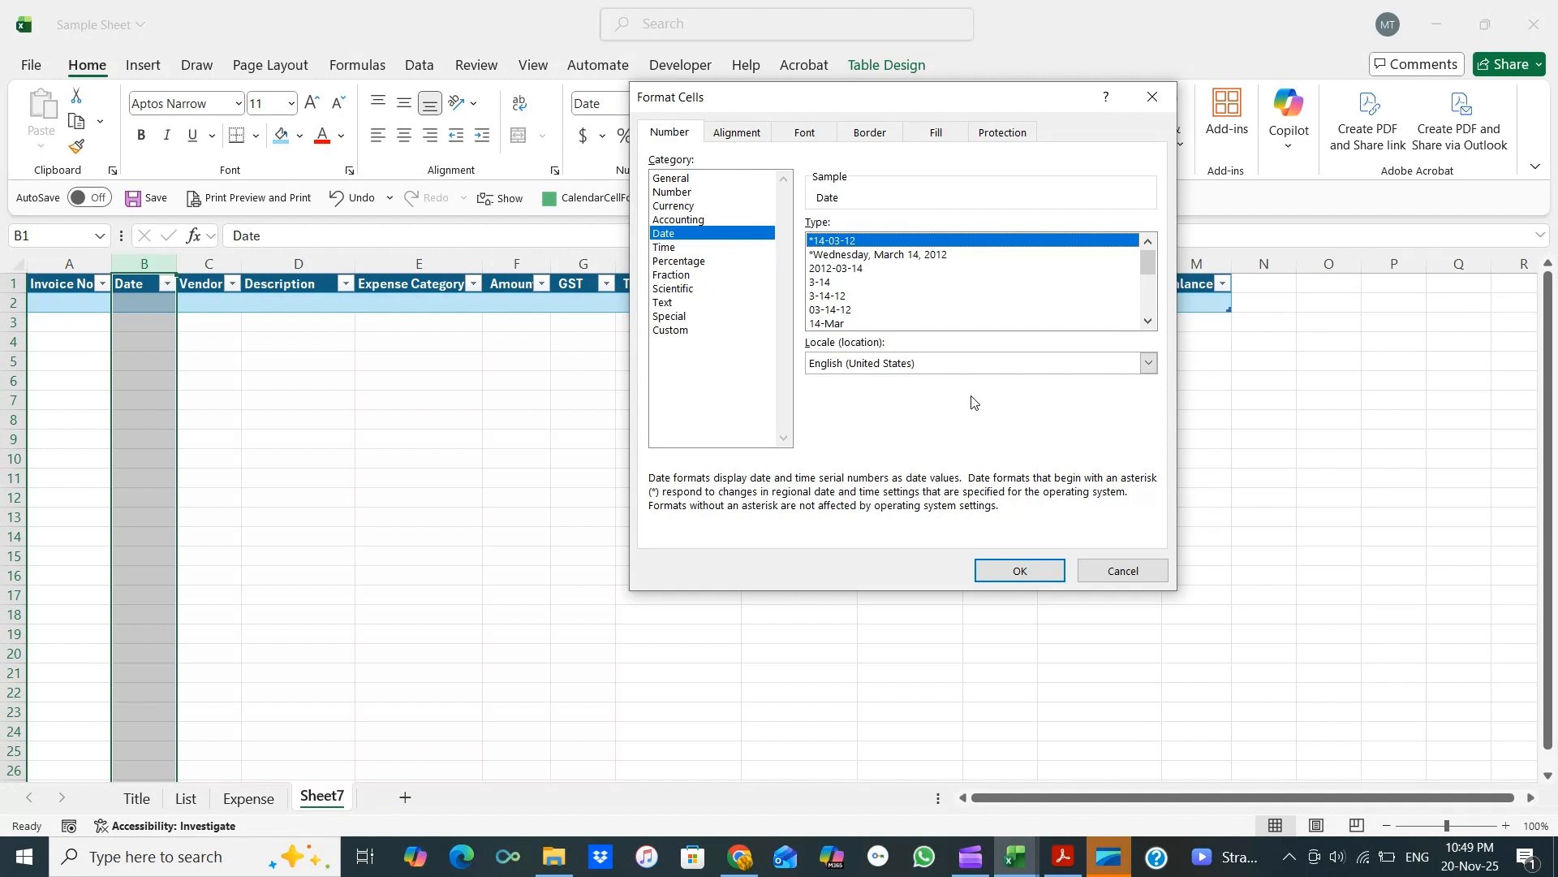
left_click(1005, 573)
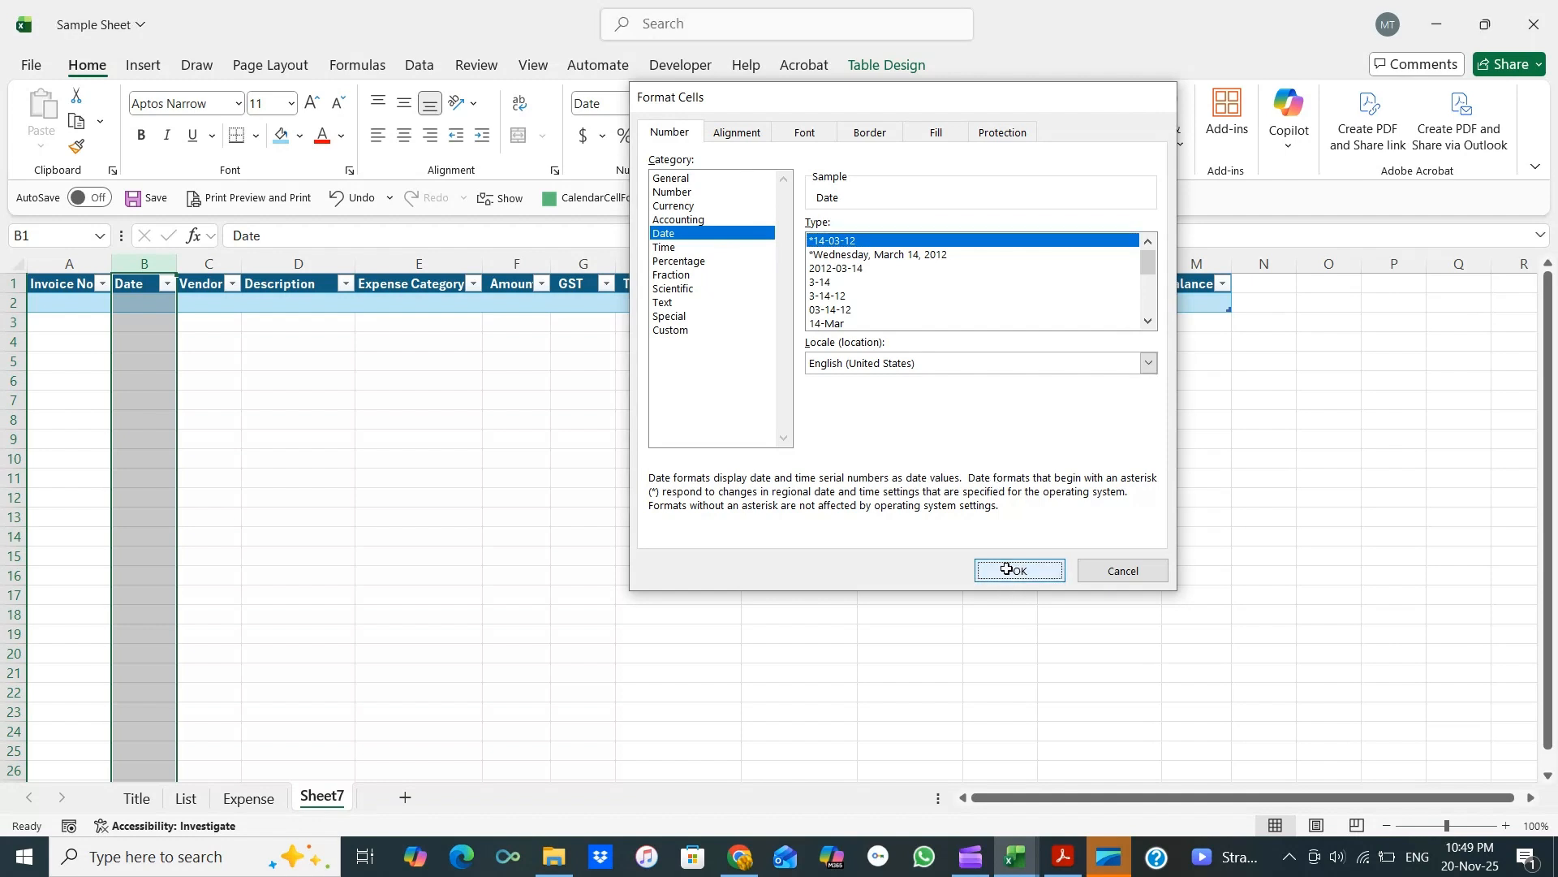
Apply the comma number style to the Amount, GST and Total Amount columns F to H.
left_click(543, 266)
left_click_drag(544, 268, 643, 277)
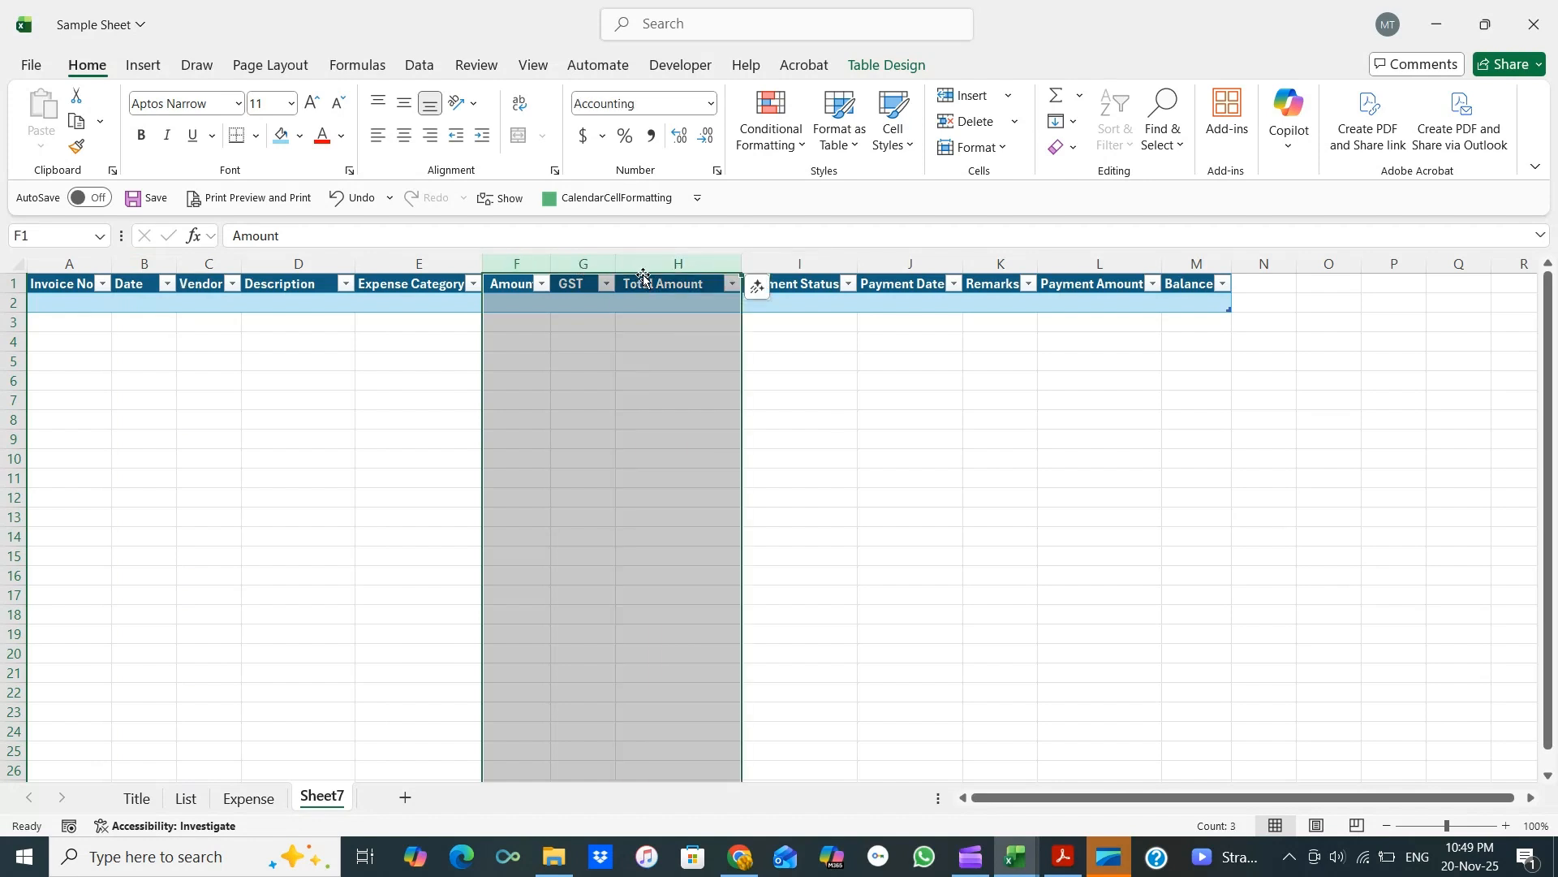
left_click(651, 138)
left_click(709, 422)
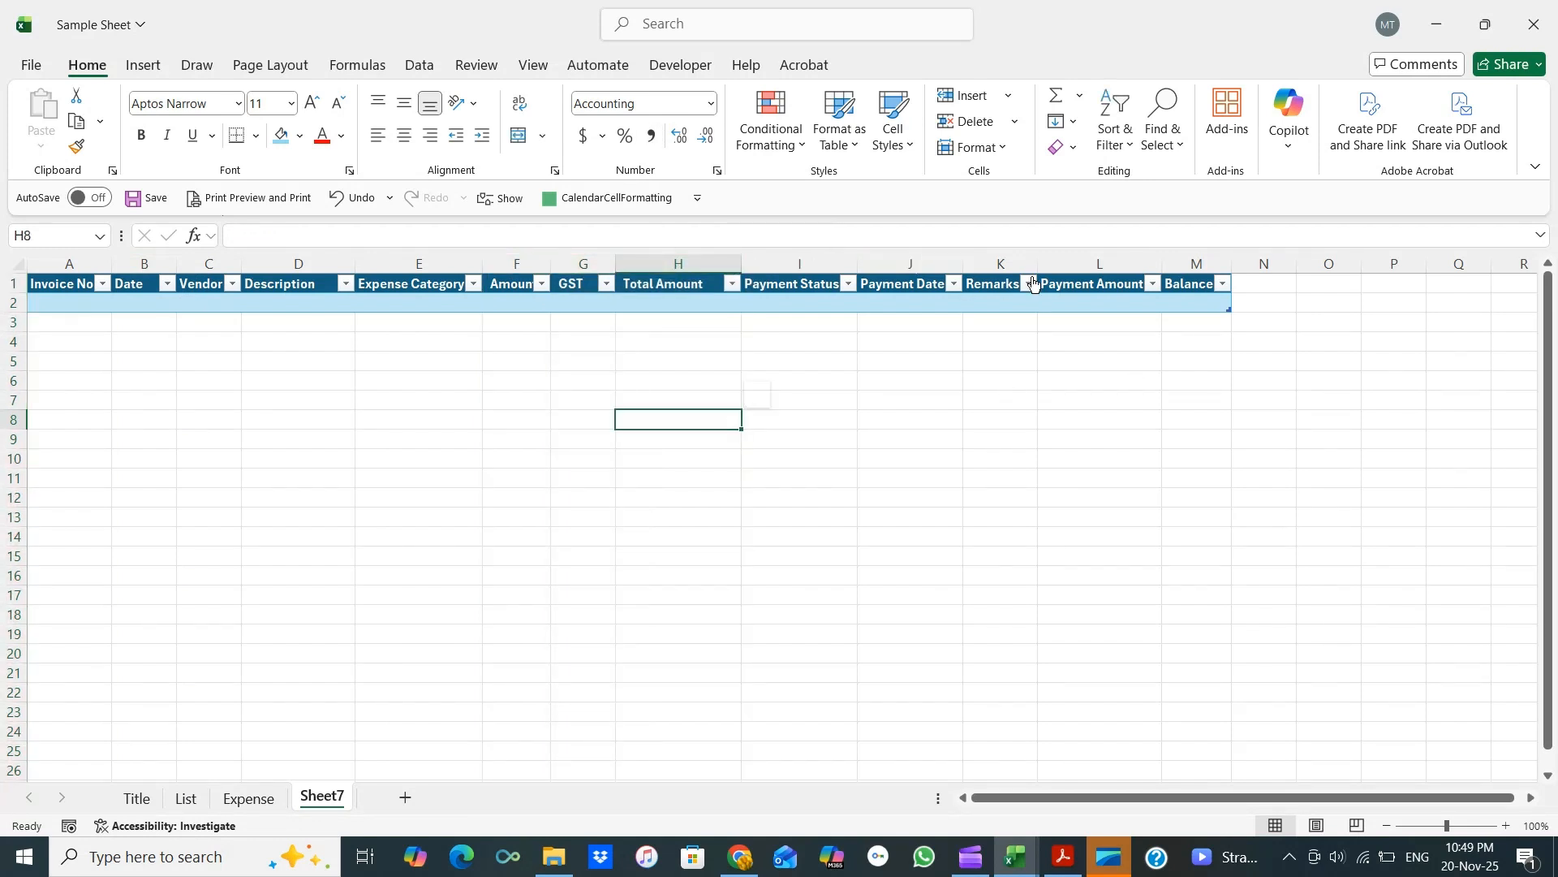
Apply the comma number style to the Payment Amount and Balance columns L and M.
left_click(1124, 263)
left_click(1196, 258, "ctrl")
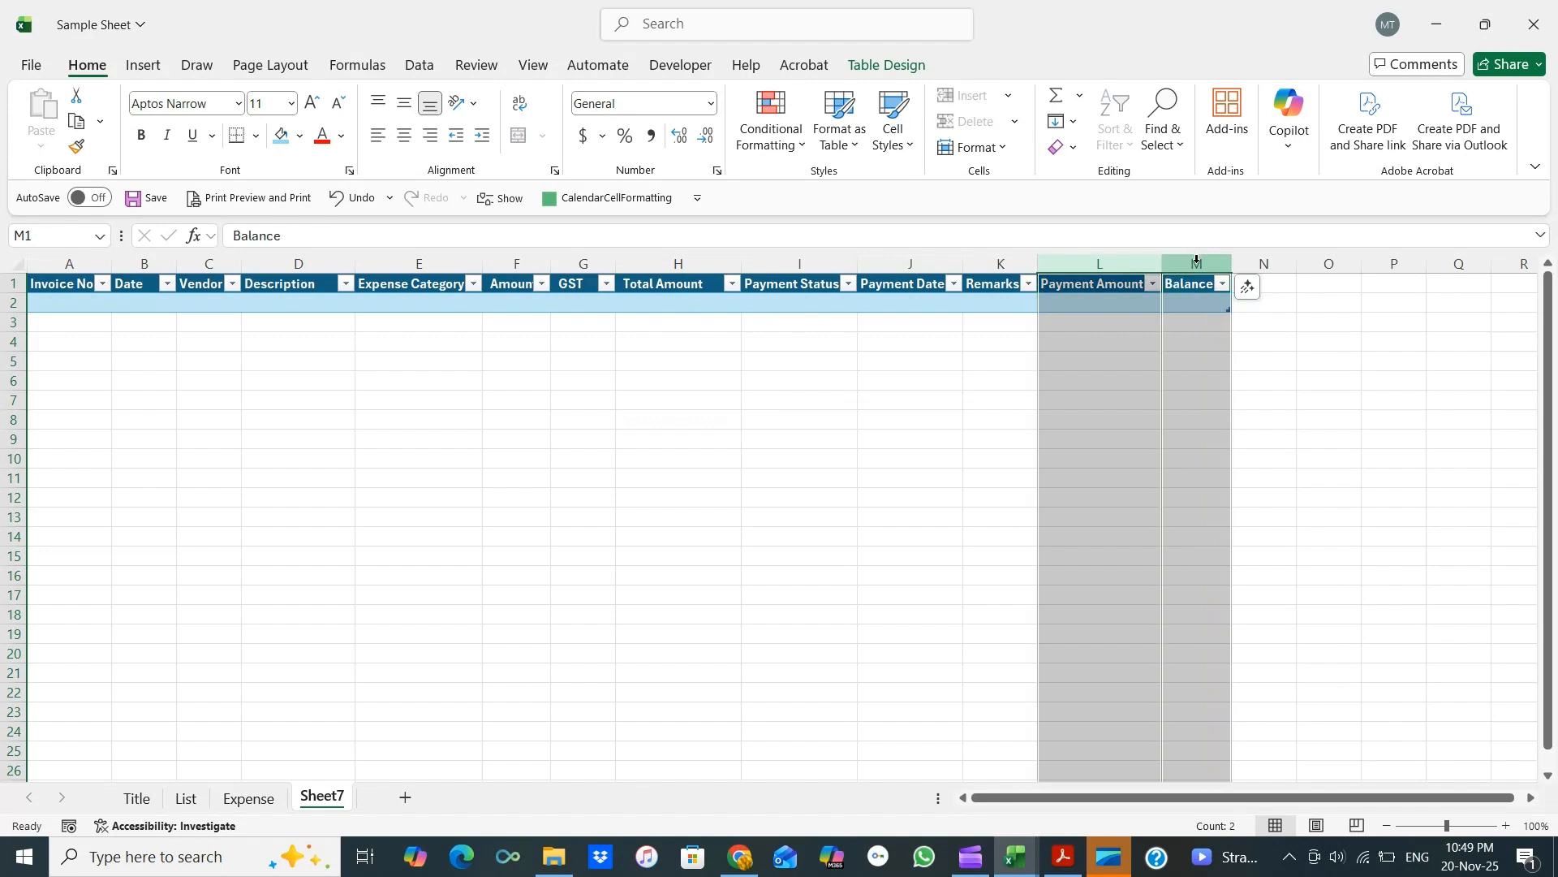
left_click(653, 137)
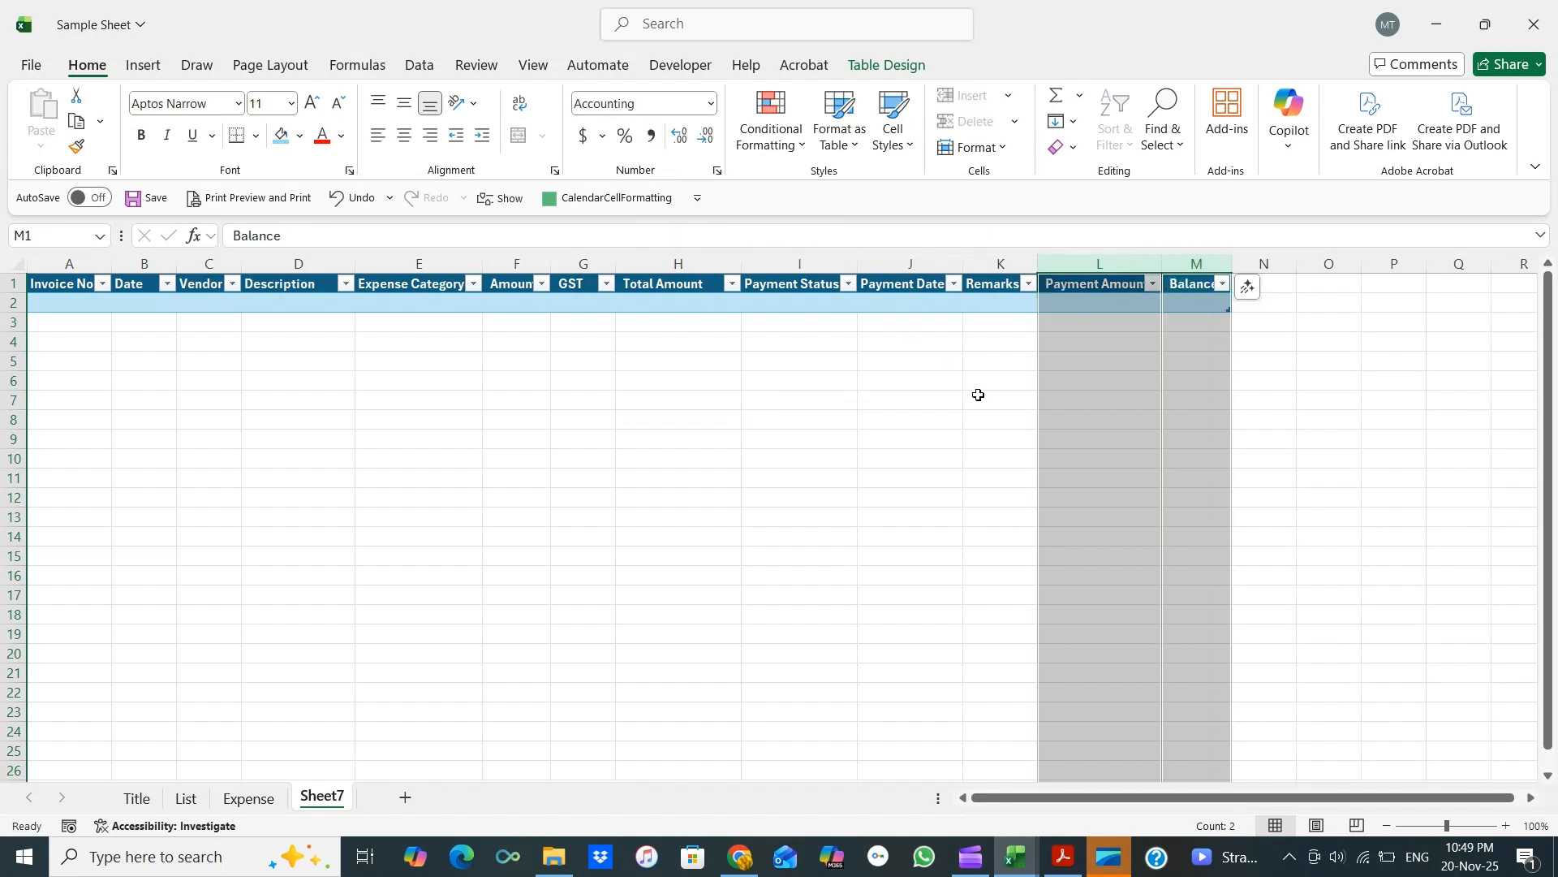
Format the Payment Date column J as a date with the type *14-03-12.
left_click(910, 262)
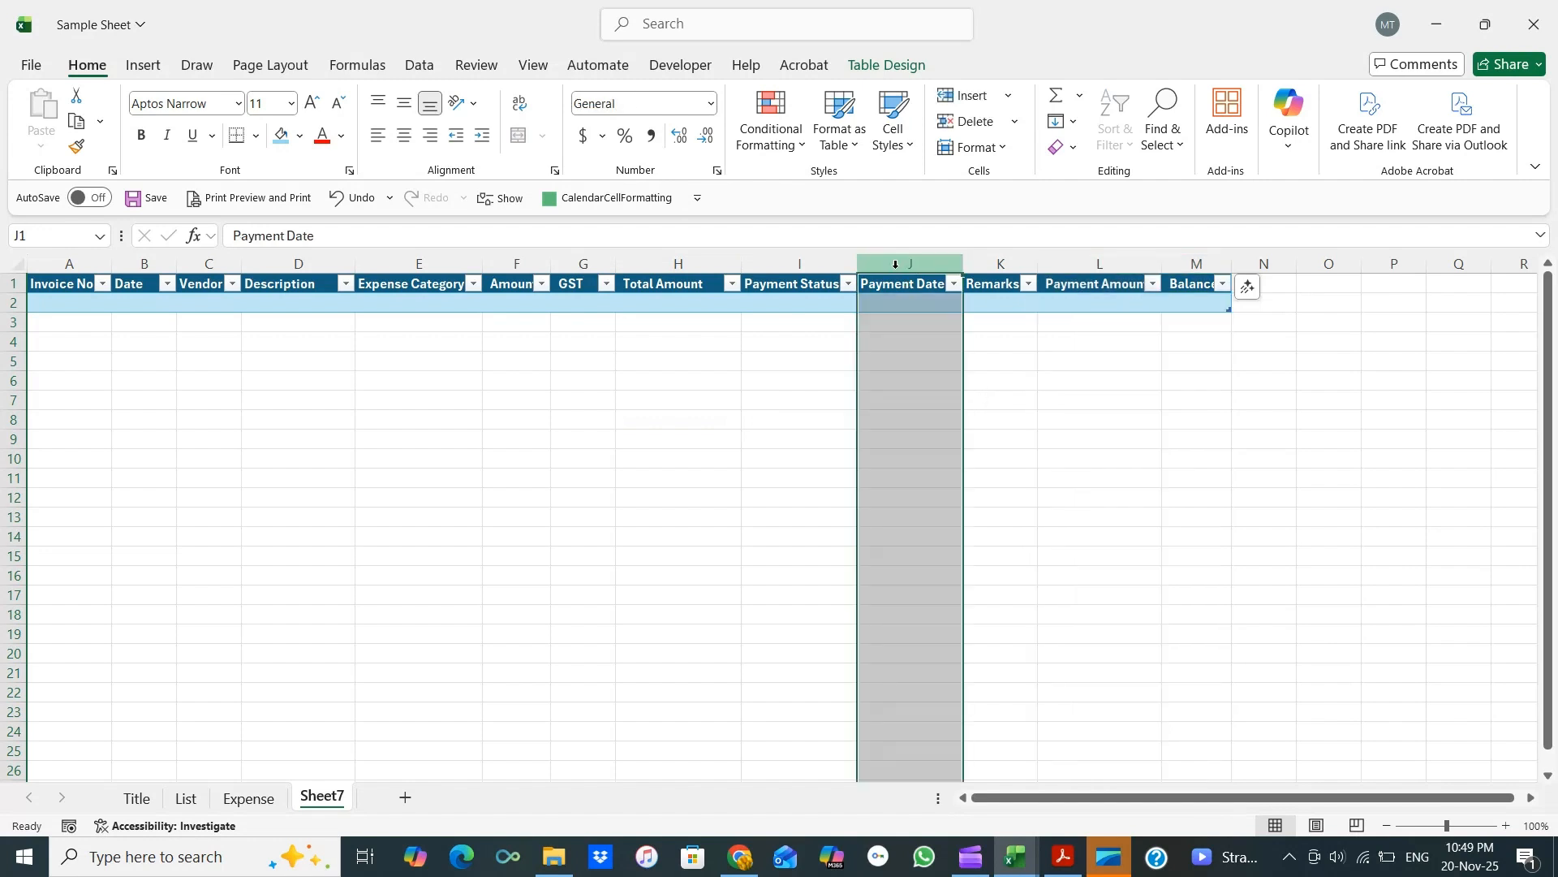
left_click(709, 104)
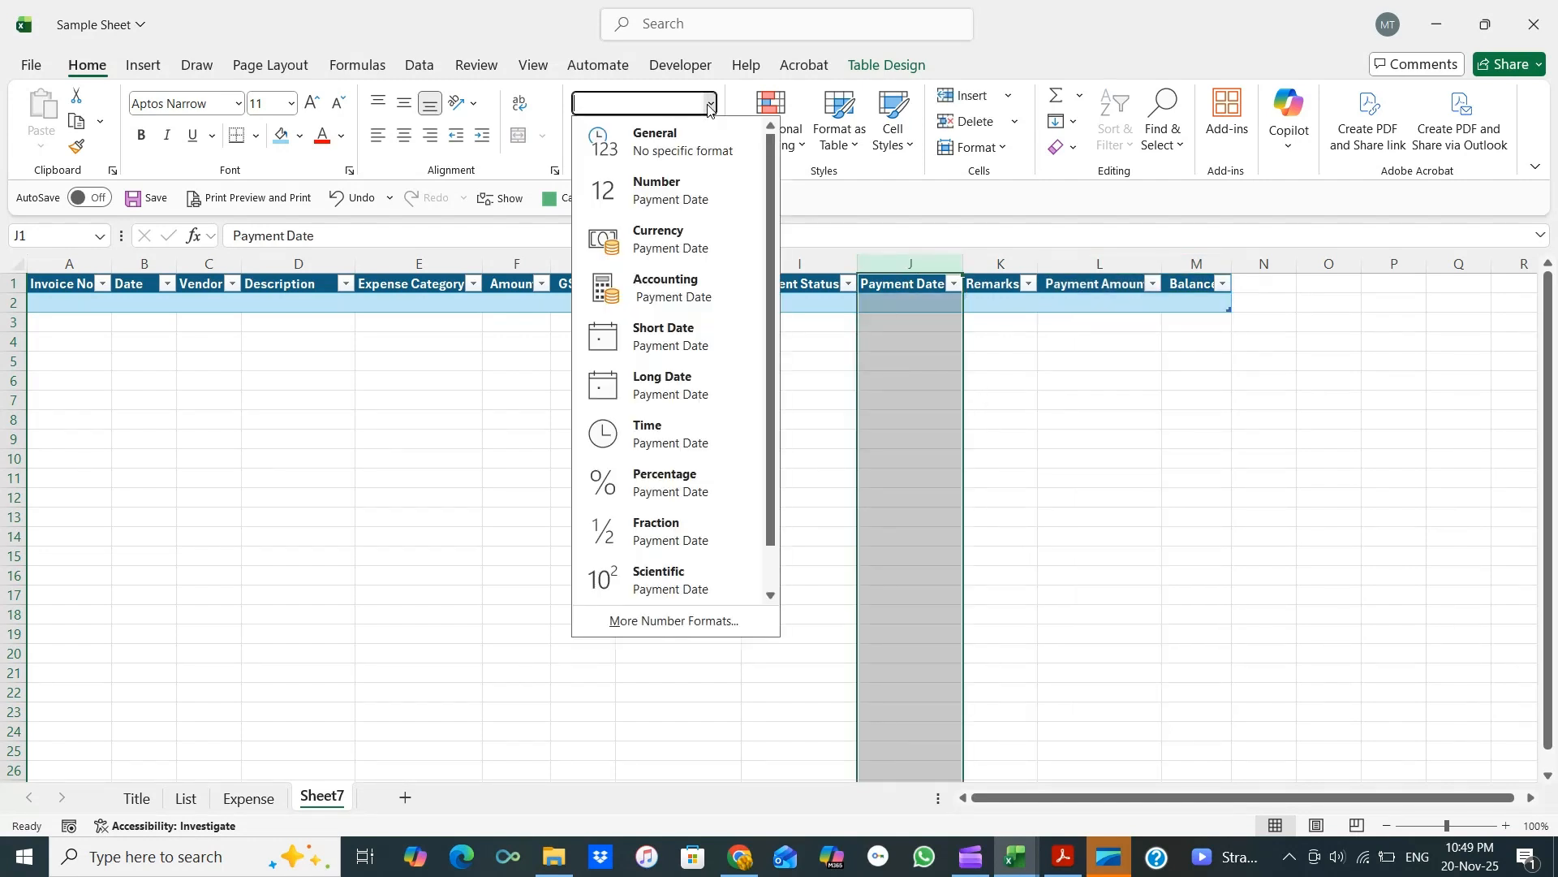
left_click(727, 625)
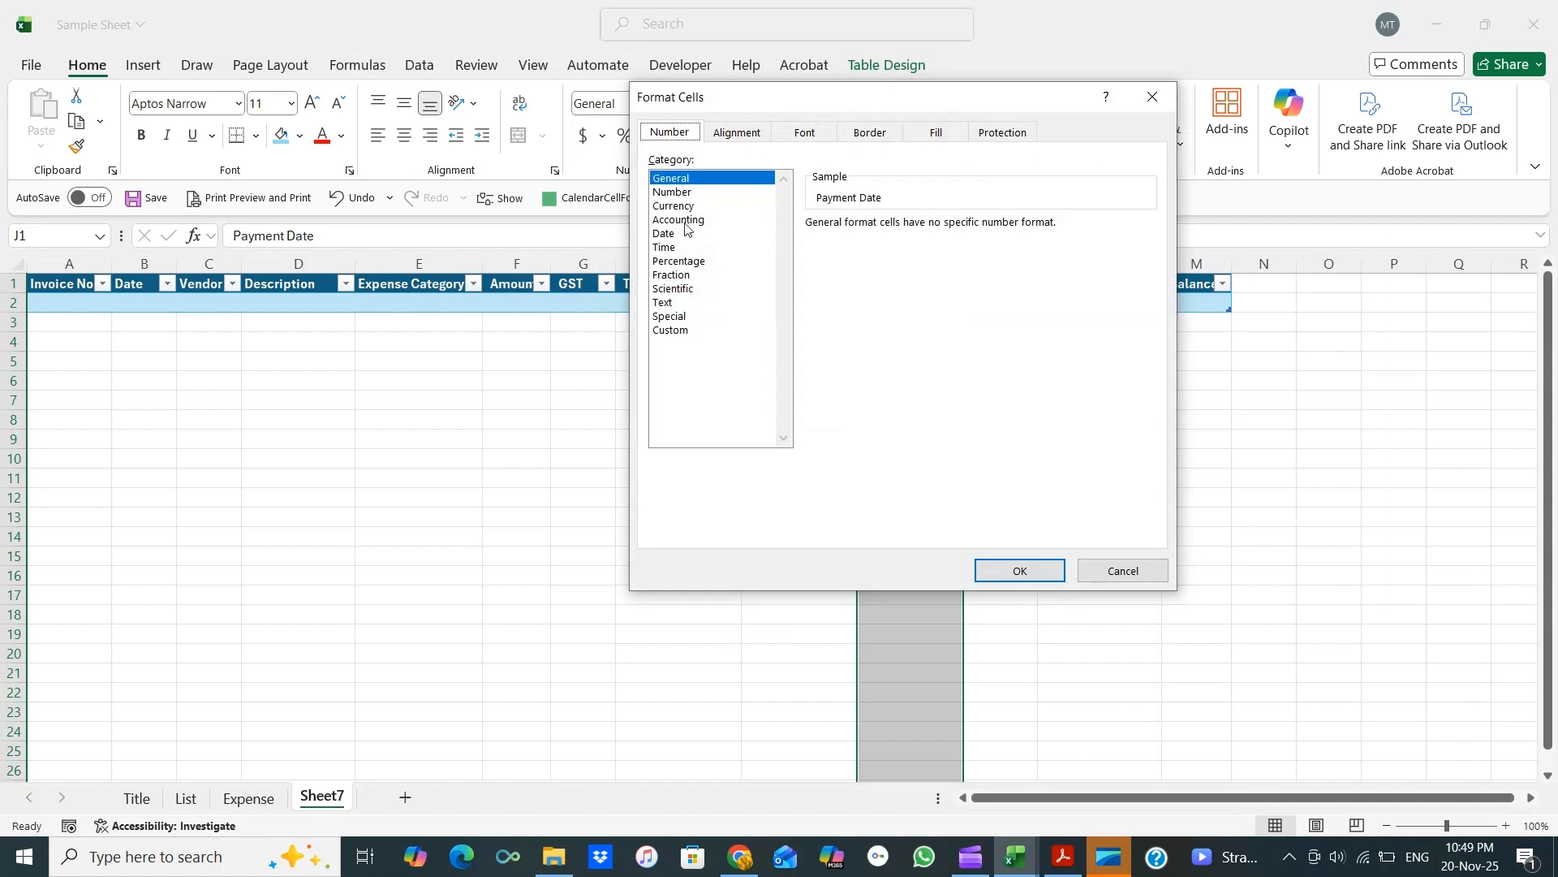
left_click(689, 235)
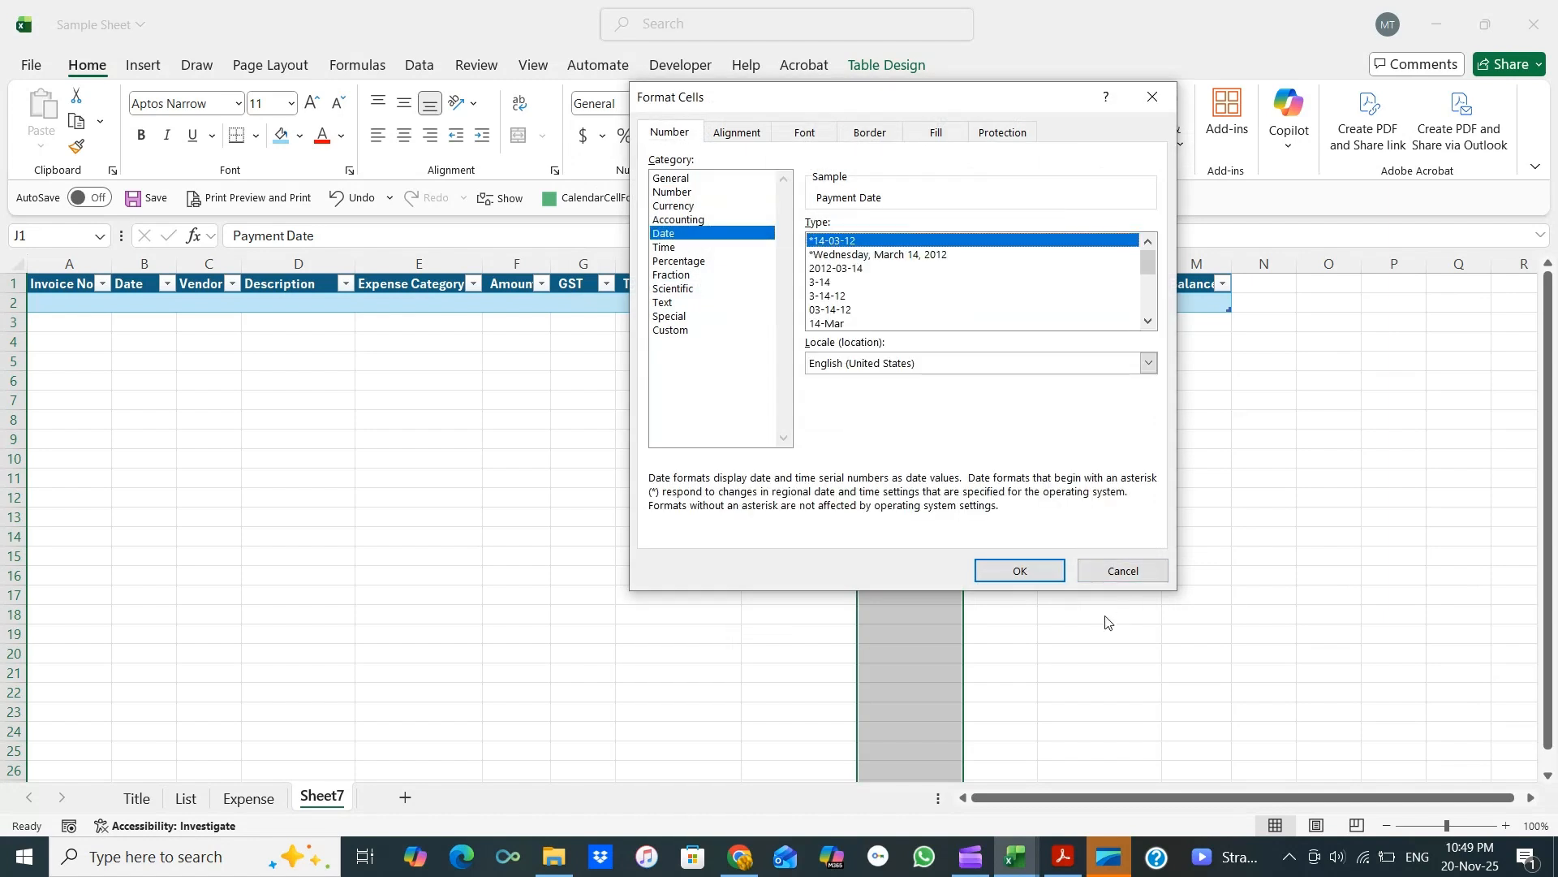
left_click(1030, 571)
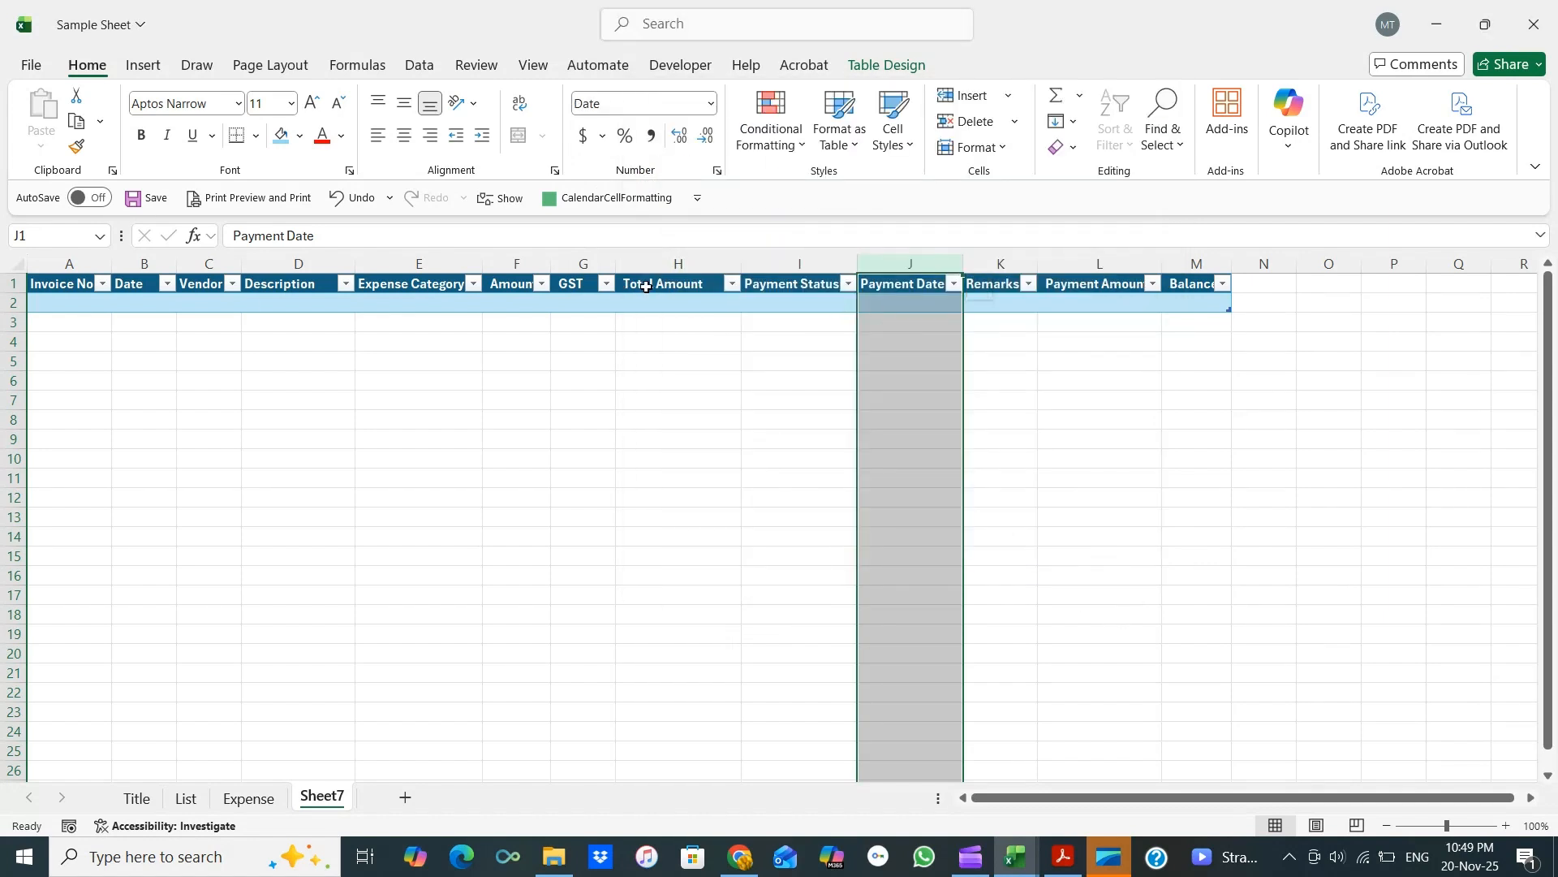
Enter the invoice number INV-001 and the date 1/1/2025 in the first table row, cells A2 and B2.
left_click(88, 309)
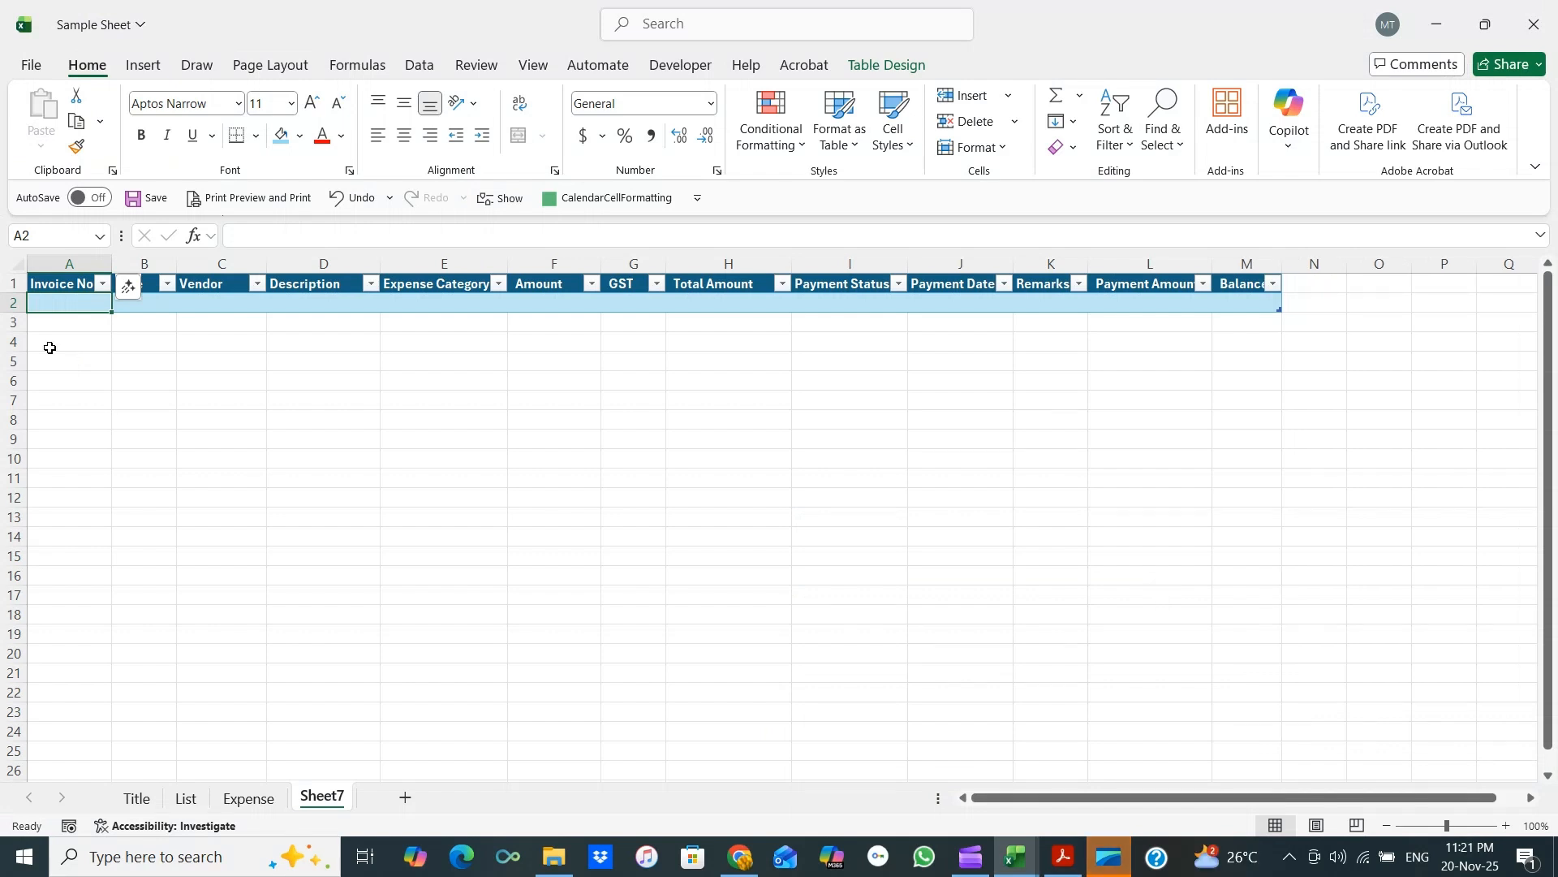
type("INV-001")
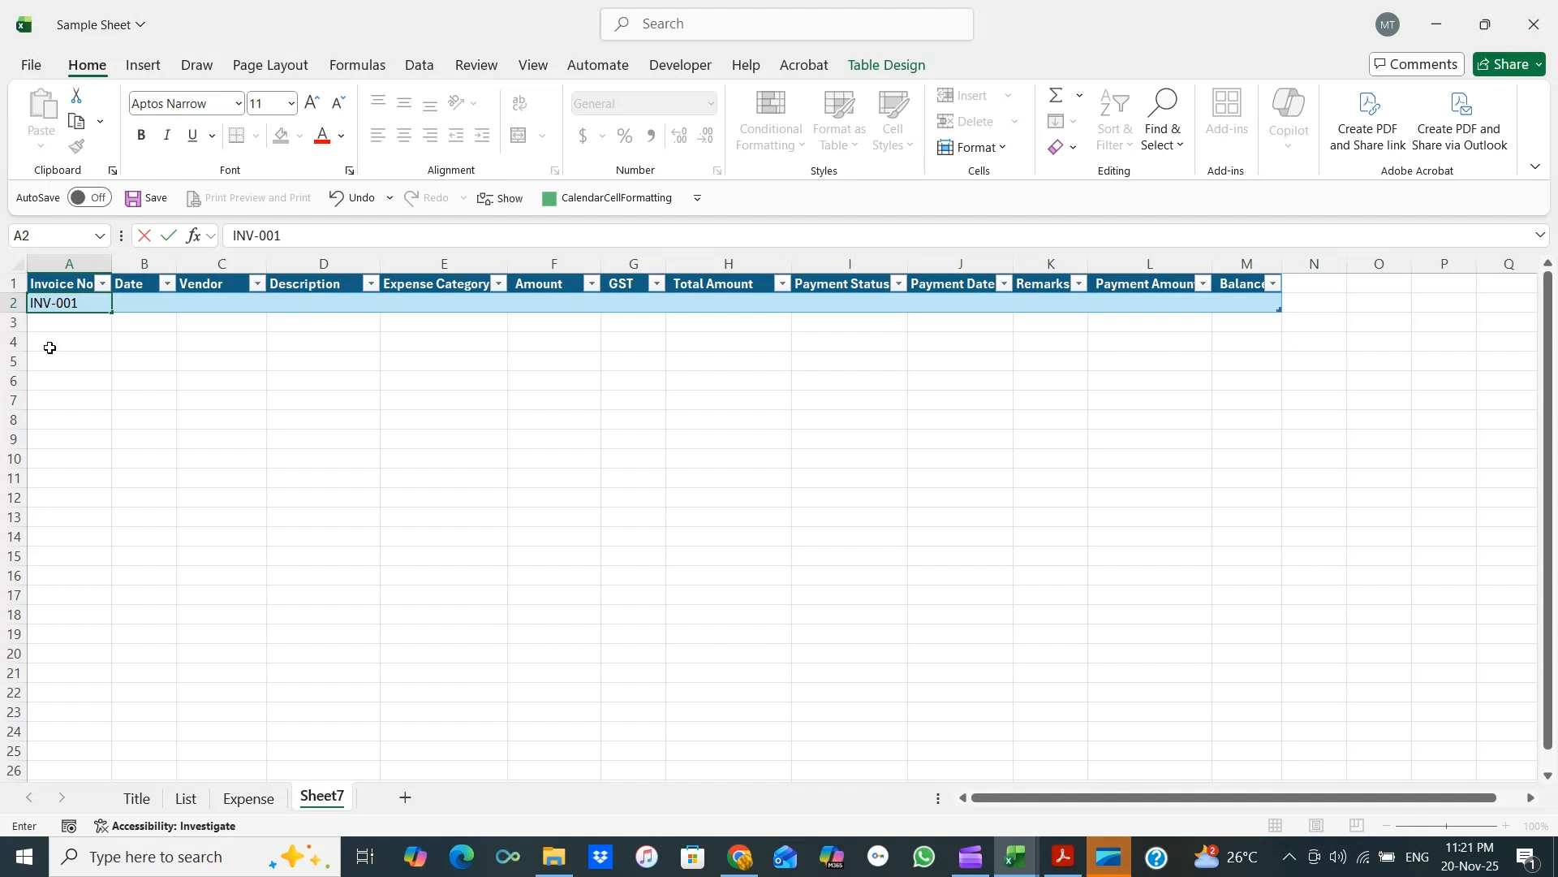
key("Tab")
type("1/")
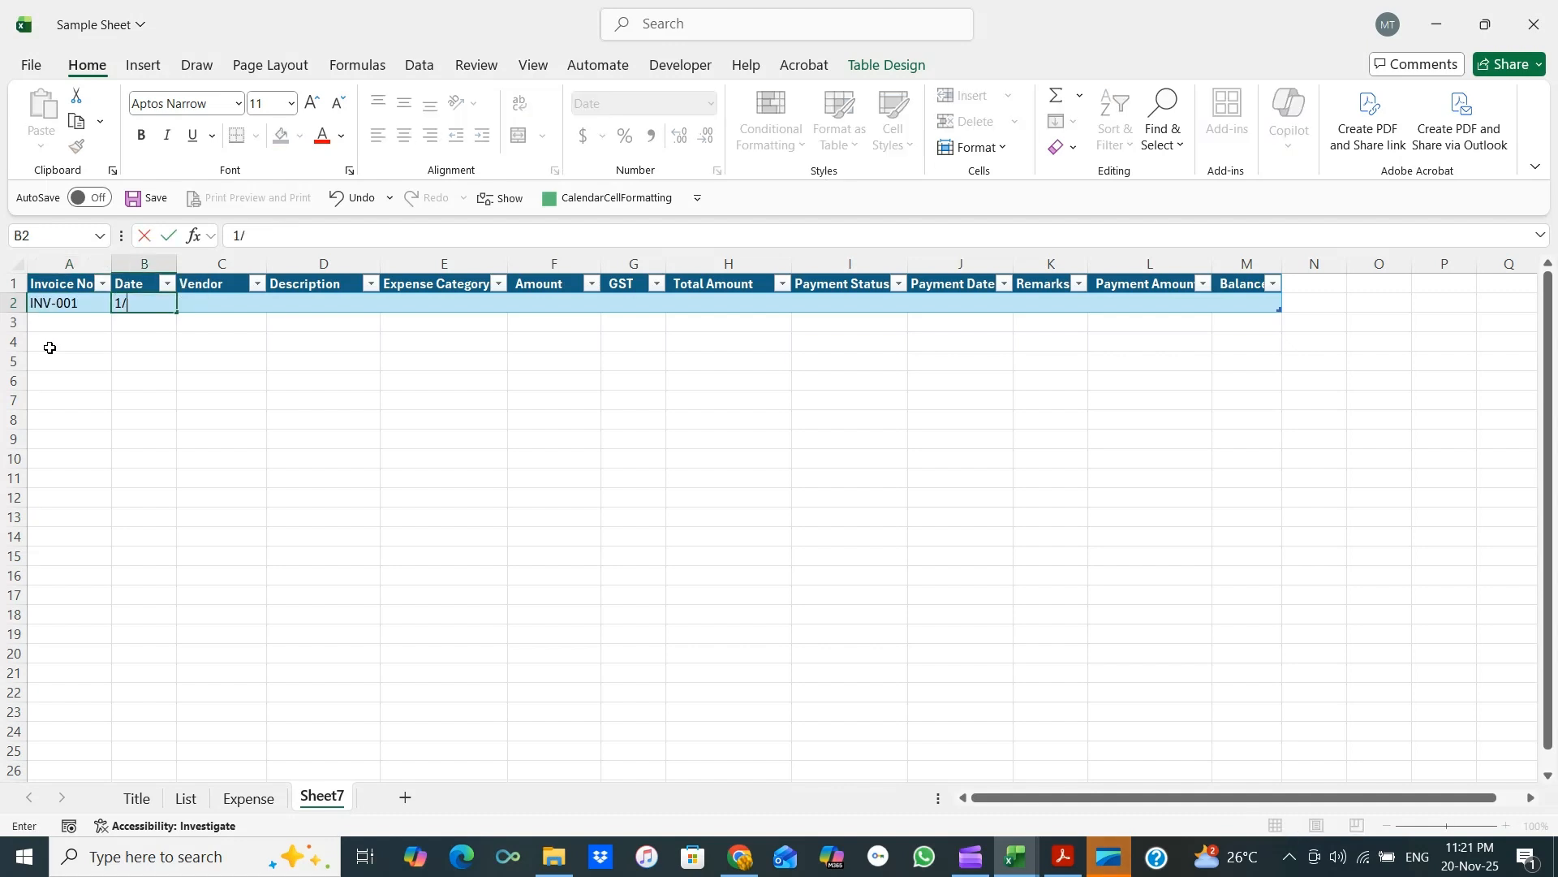
type("1/2025")
key("Tab")
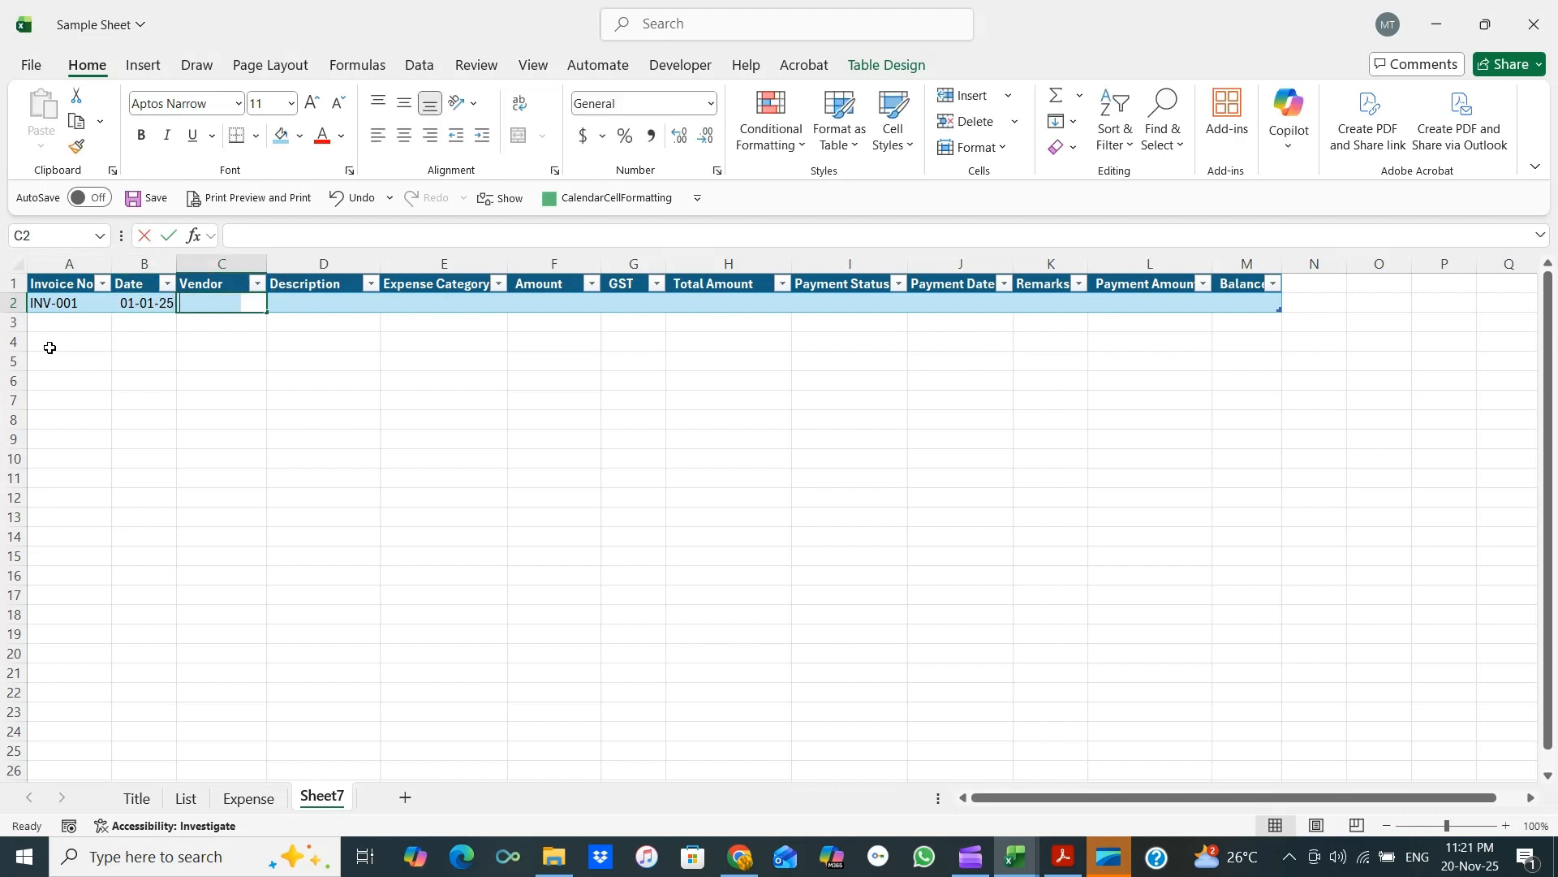
Enter the vendor Fresh Farm Co in C2 and the description Vegetables supplies in D2.
type("Fresh Farm Co")
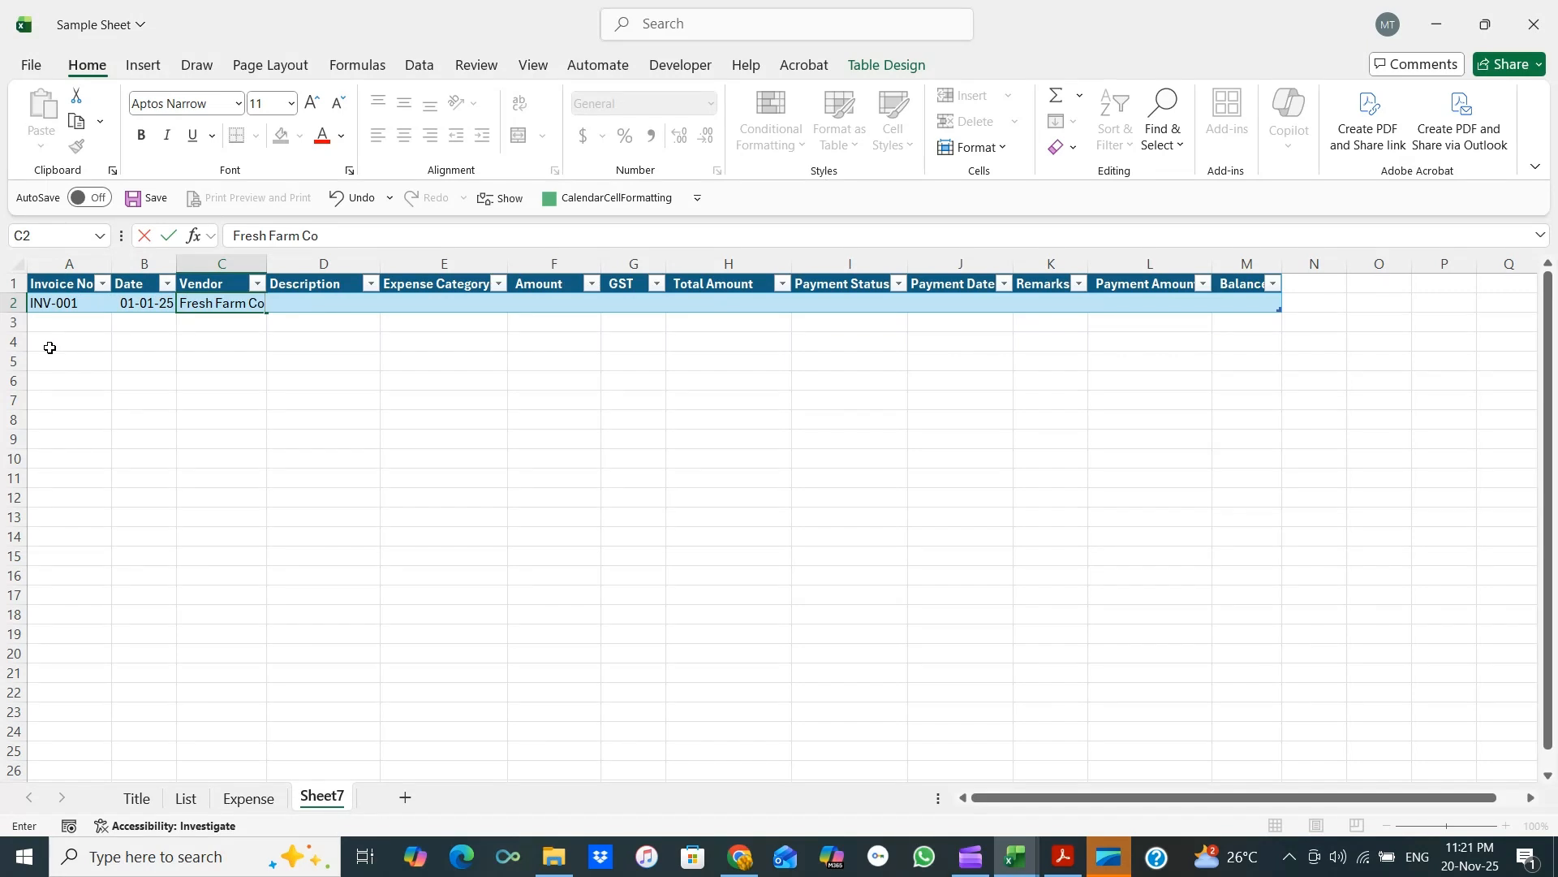
key("Tab")
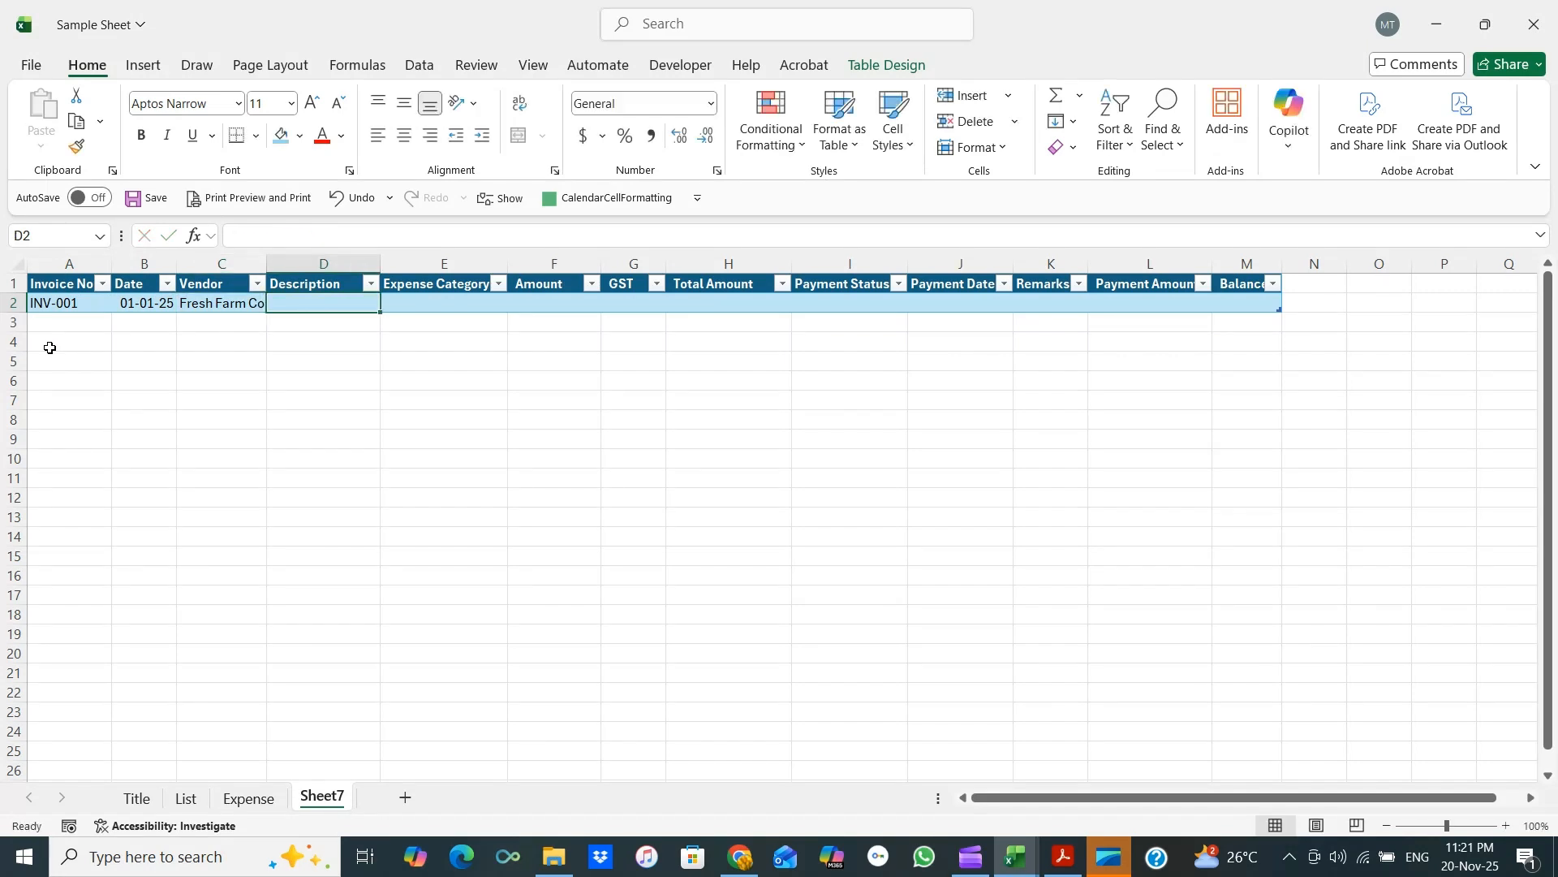
type("Vegetables supplies")
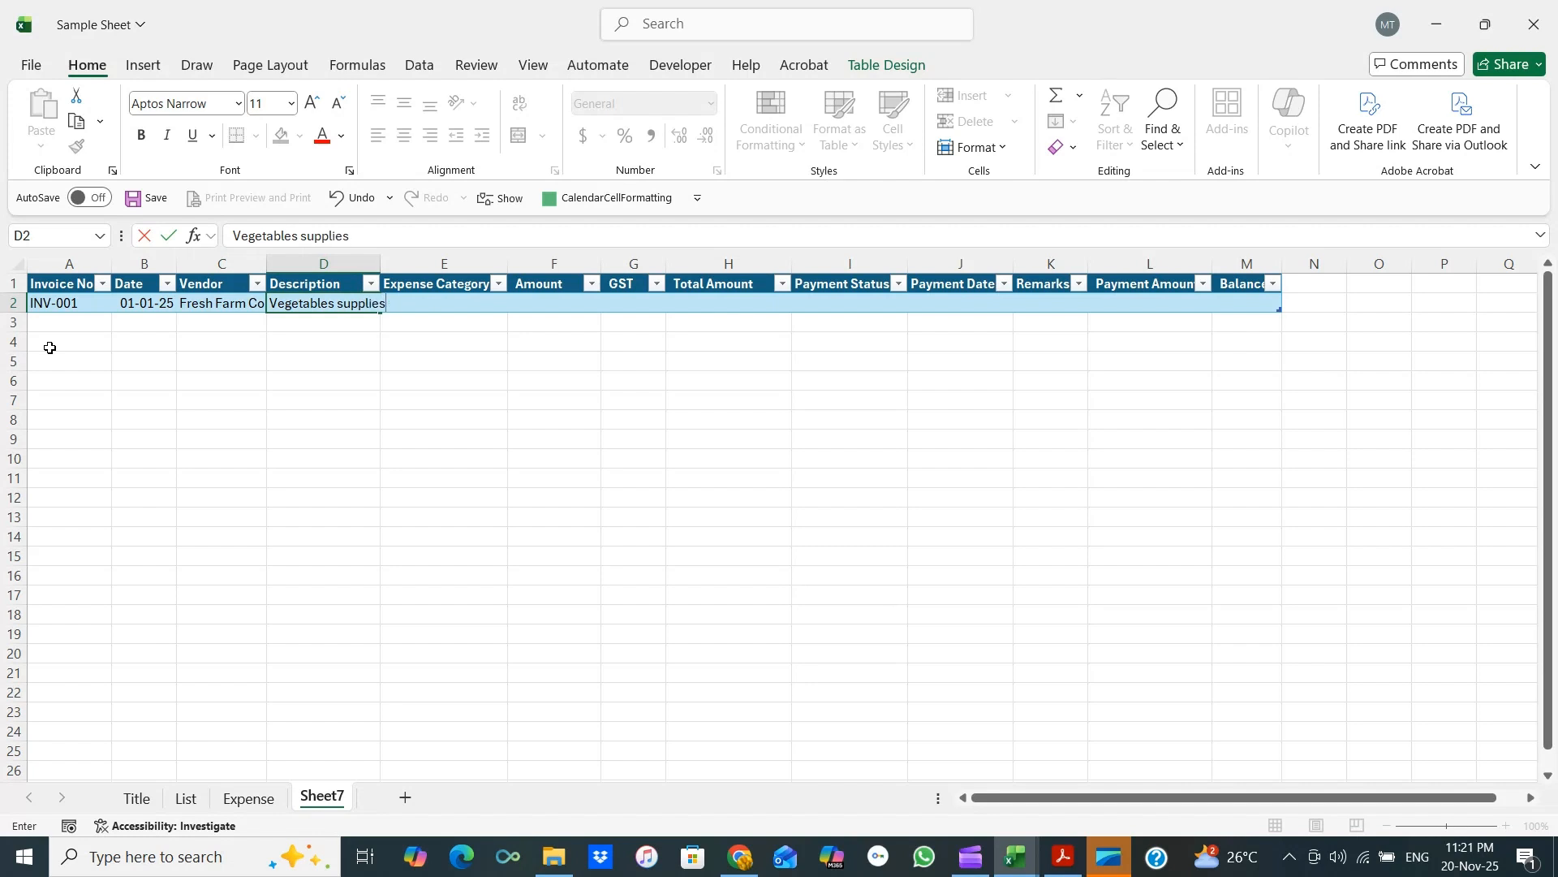
key("Tab")
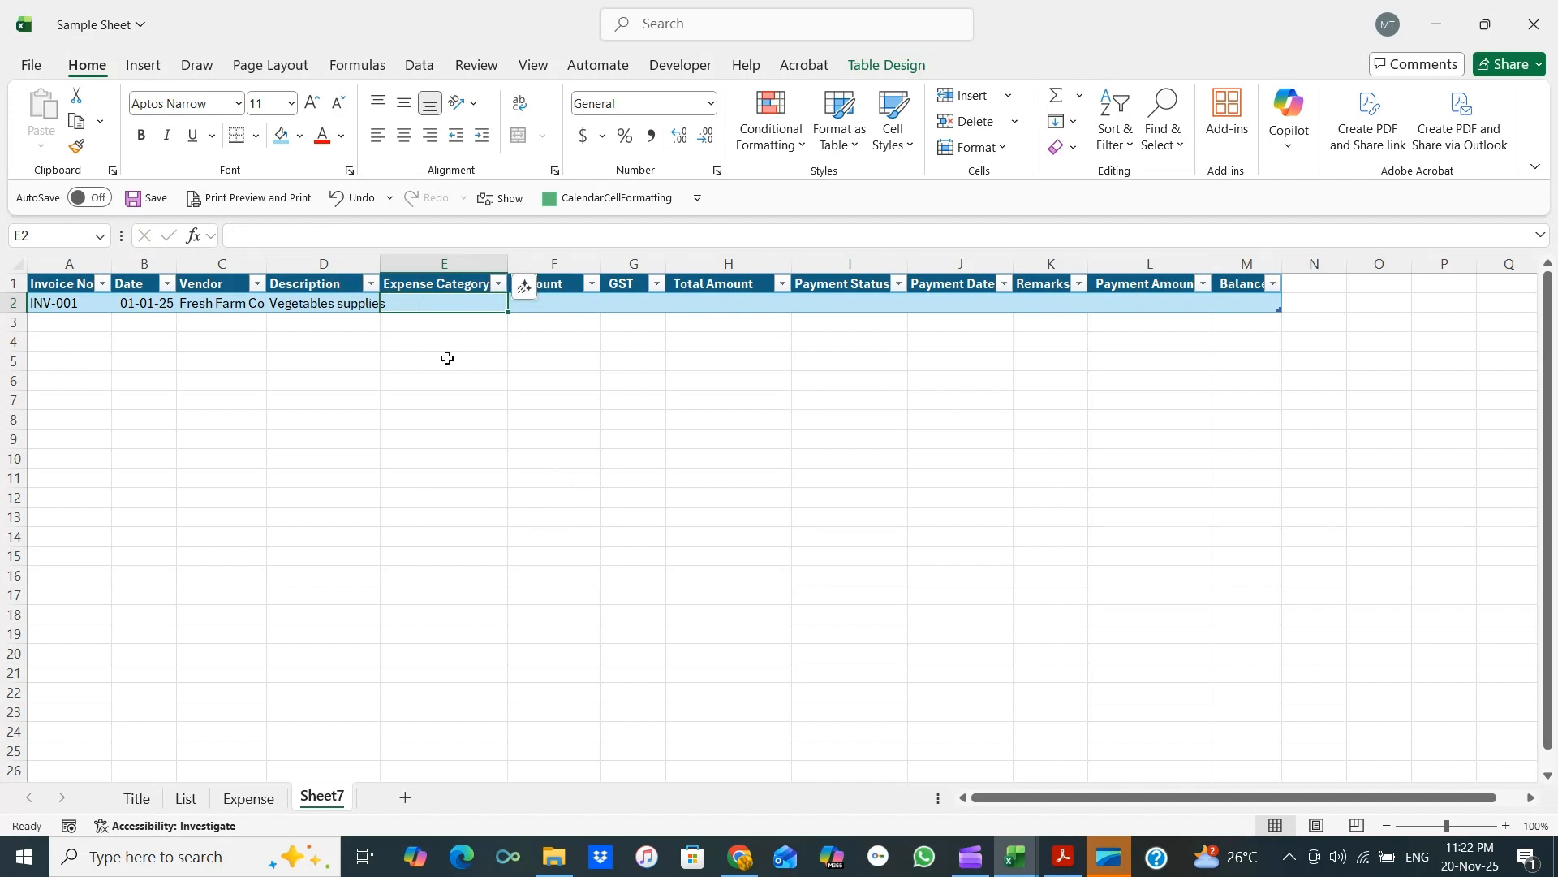
Copy the category Purchases - Food from the List sheet into the Expense Category cell E2 of Sheet7.
left_click(195, 801)
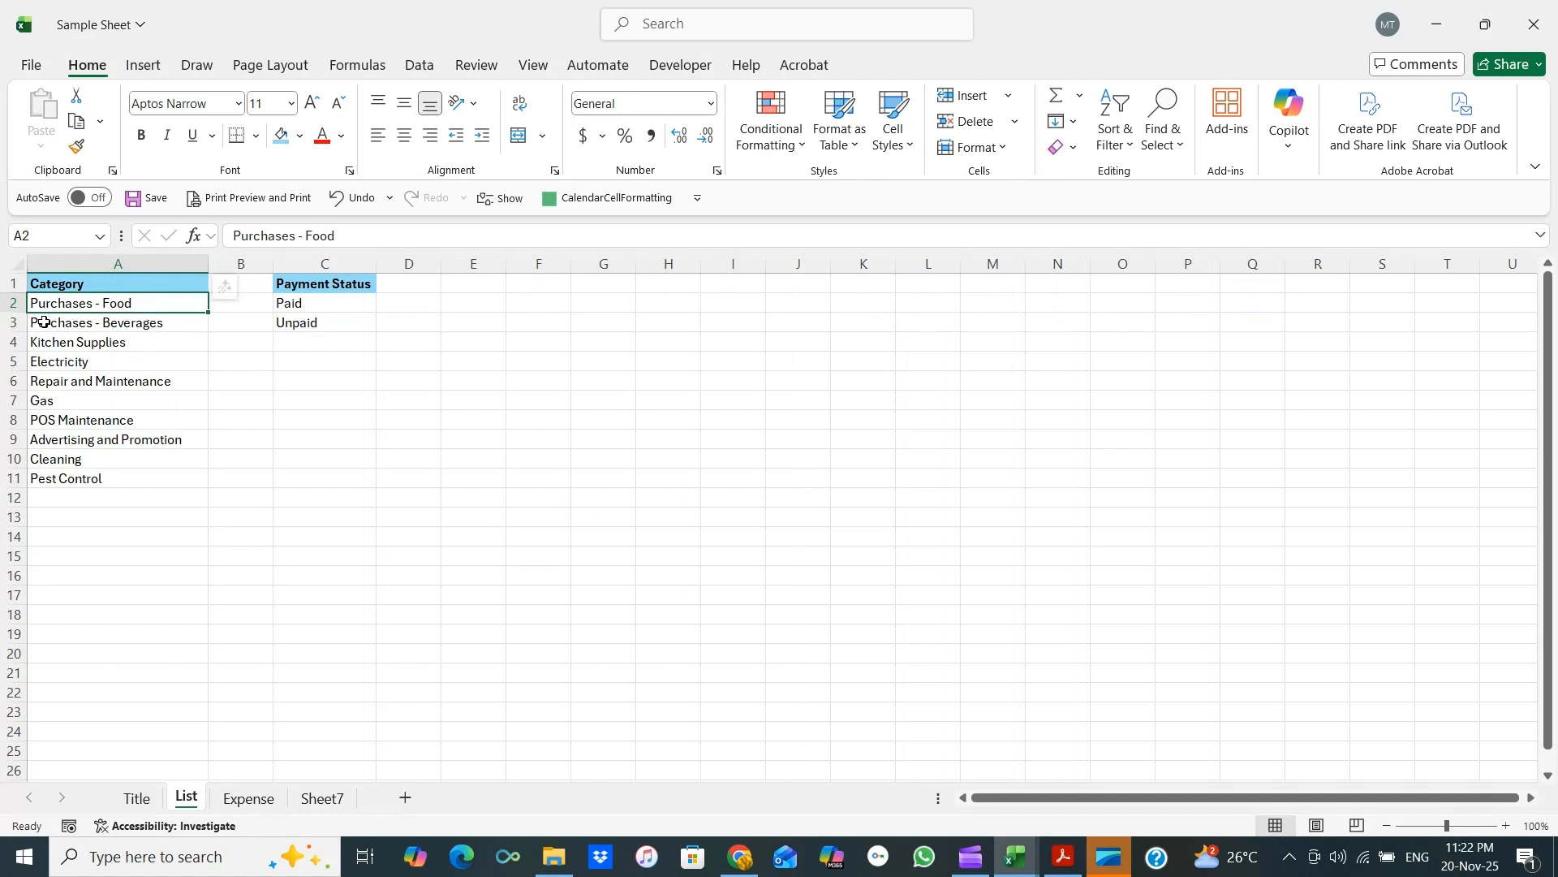
key("ctrl+c")
left_click(322, 798)
key("ctrl+v")
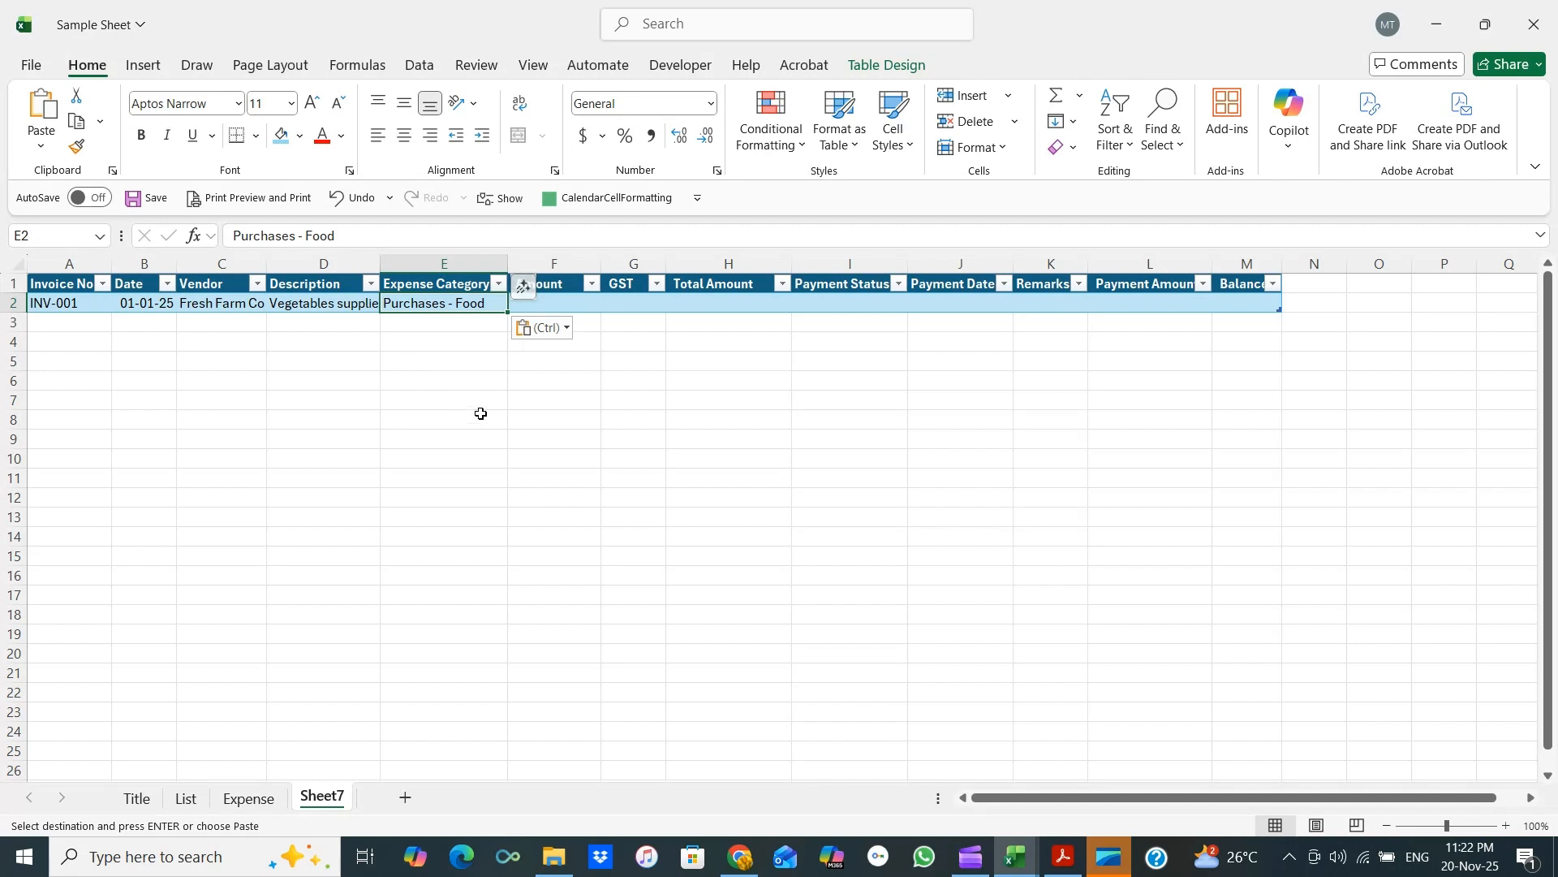
key("Right")
type("100")
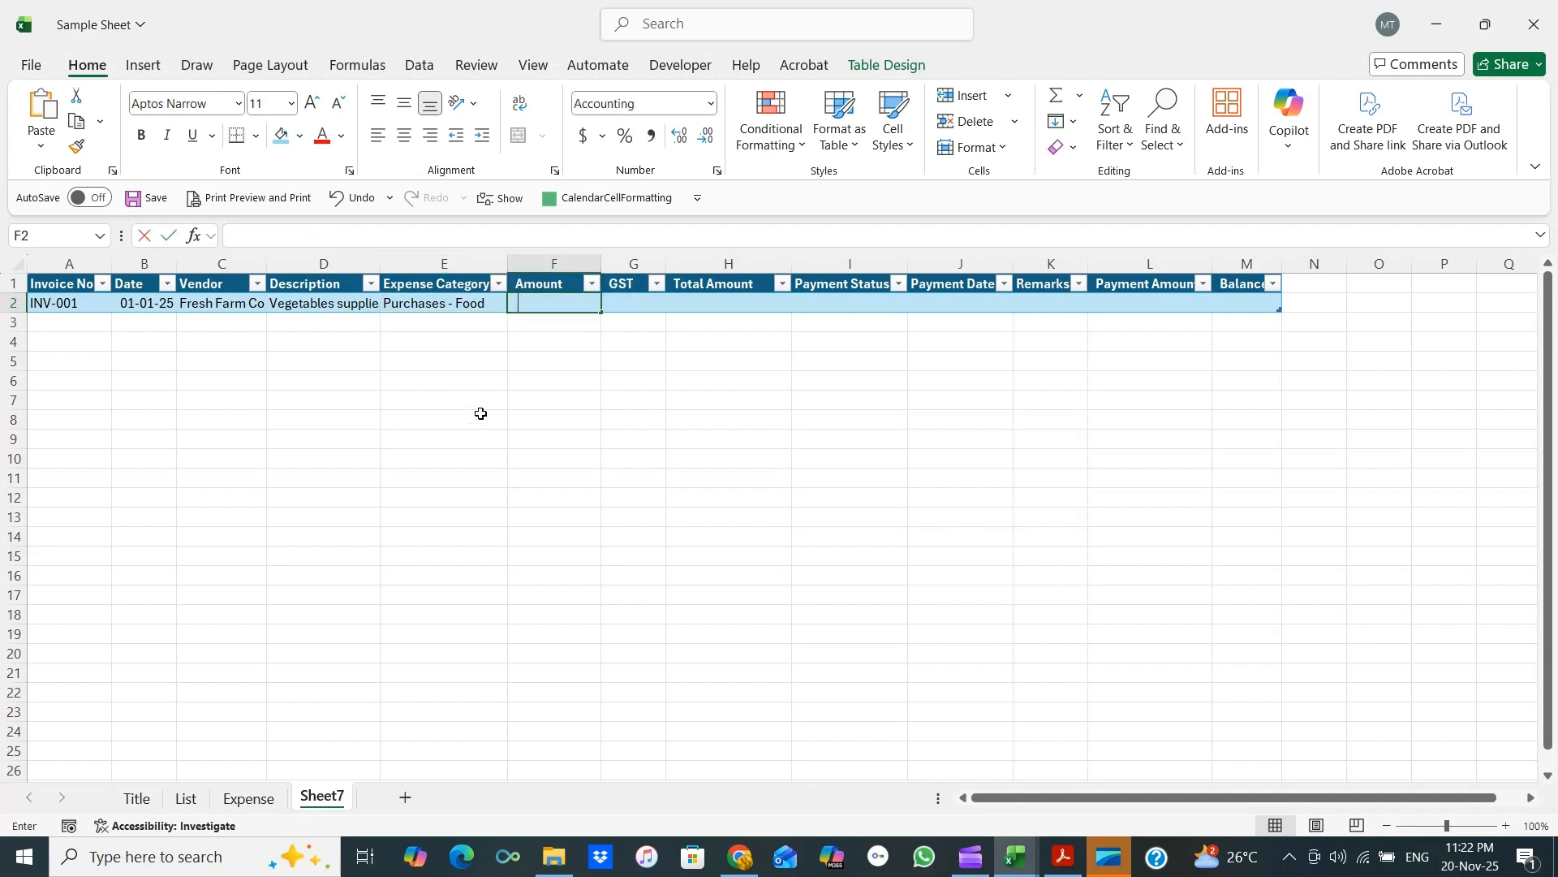
key("Tab")
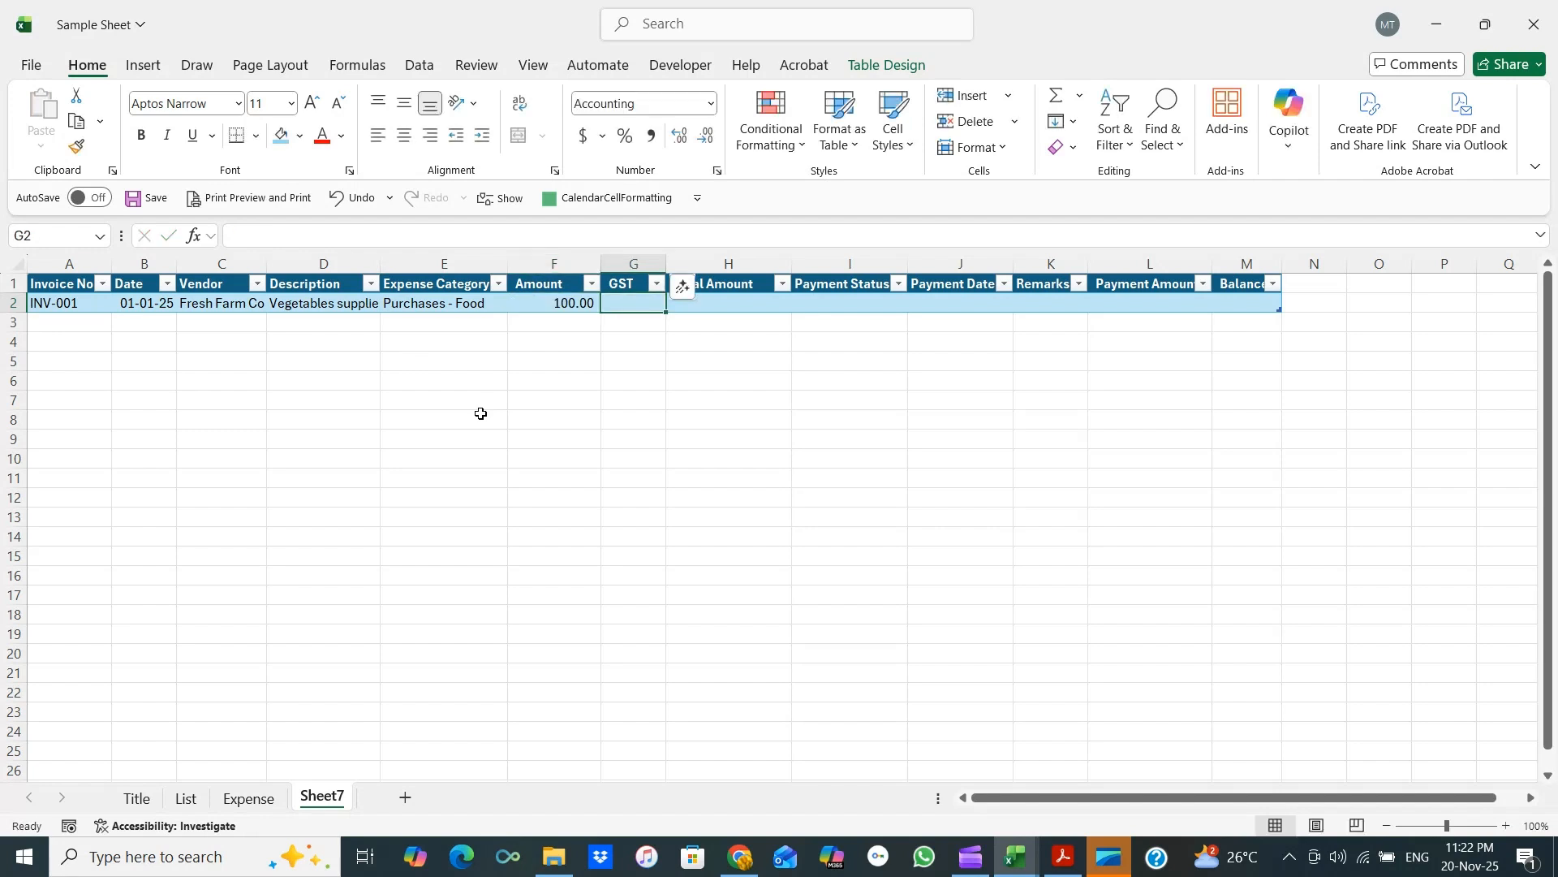
type("=")
key("Left")
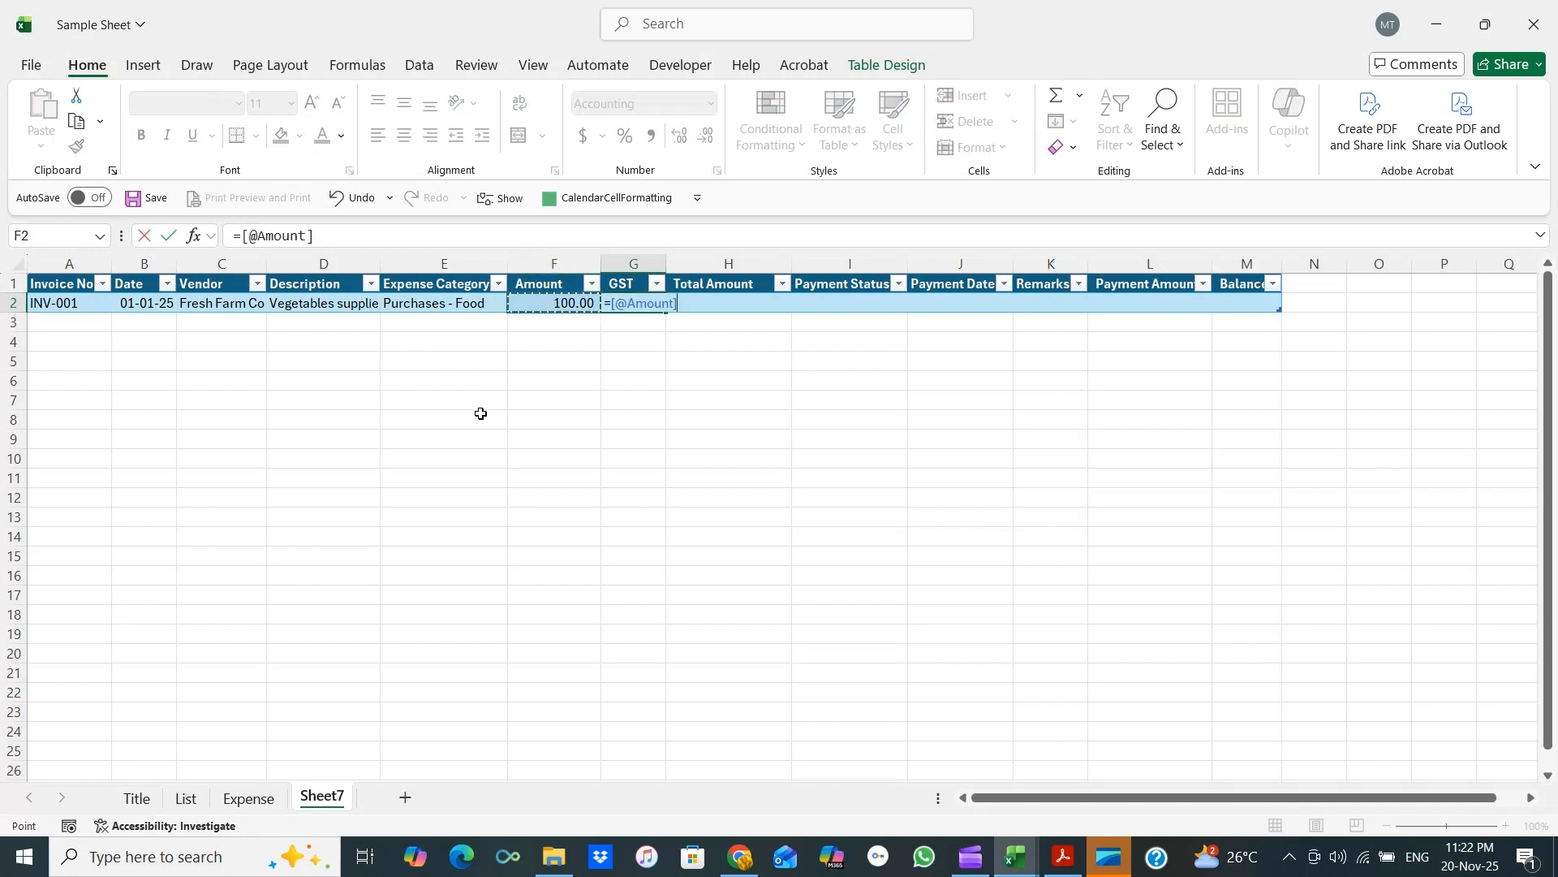
type("*0.1")
key("Tab")
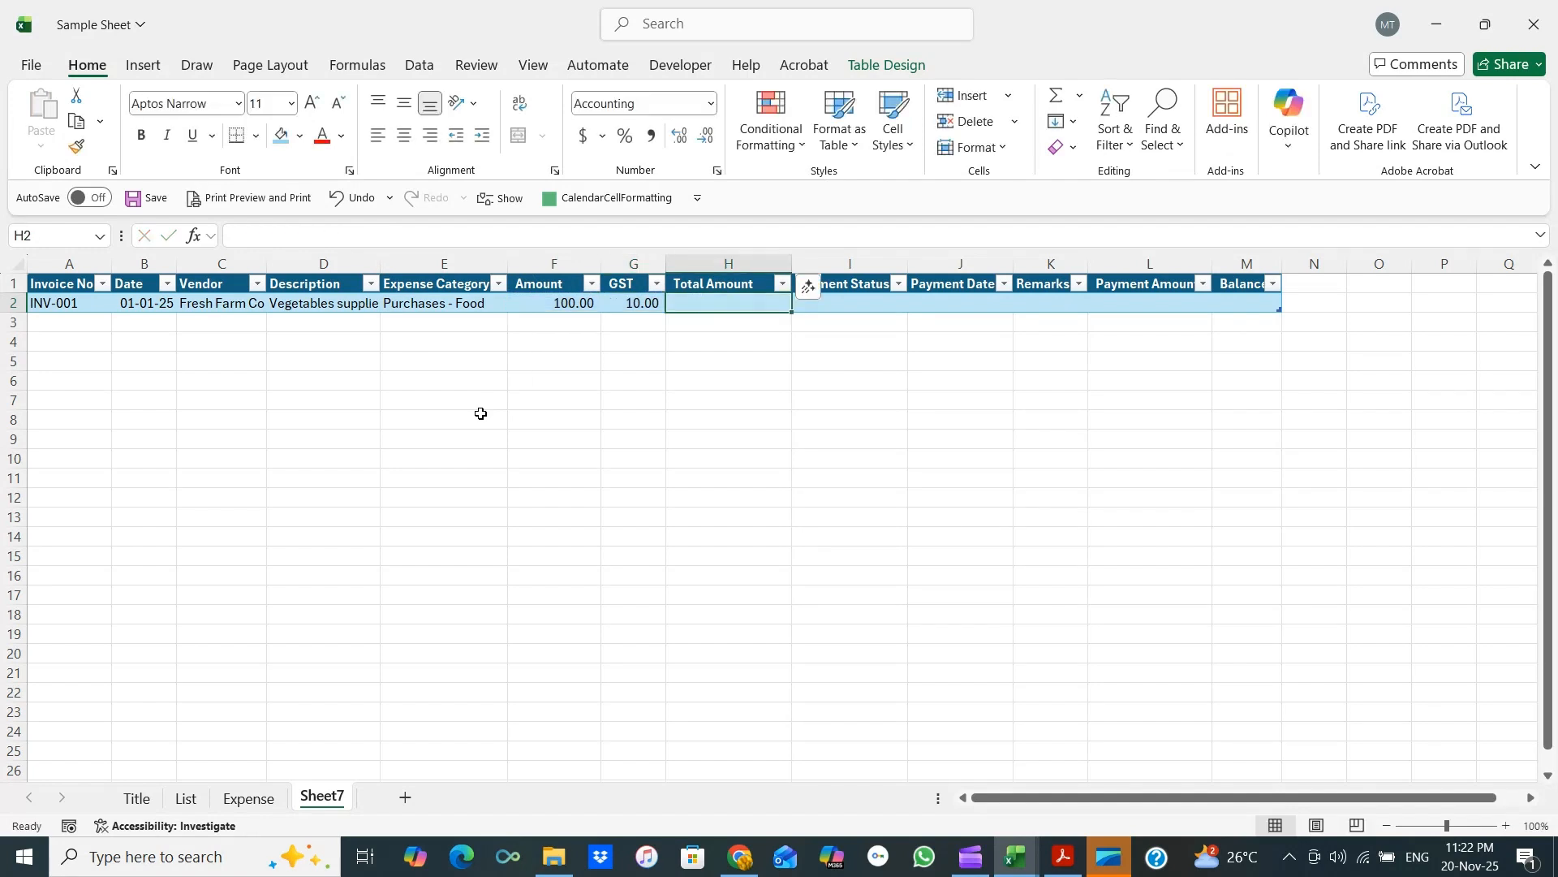
type("=")
key("Left")
key("Left")
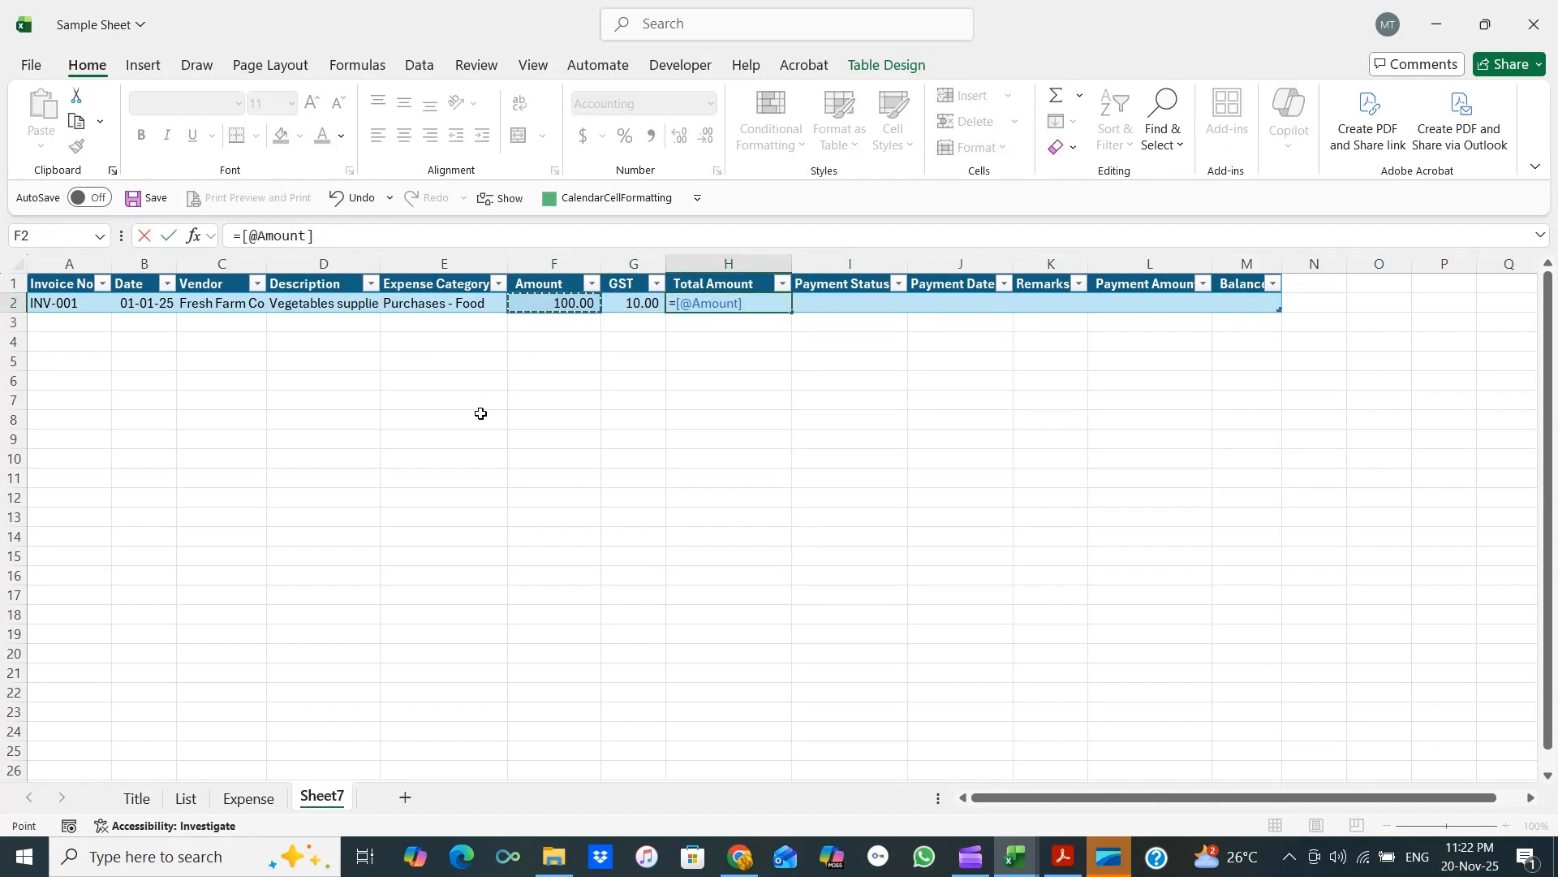
type("+")
key("Left")
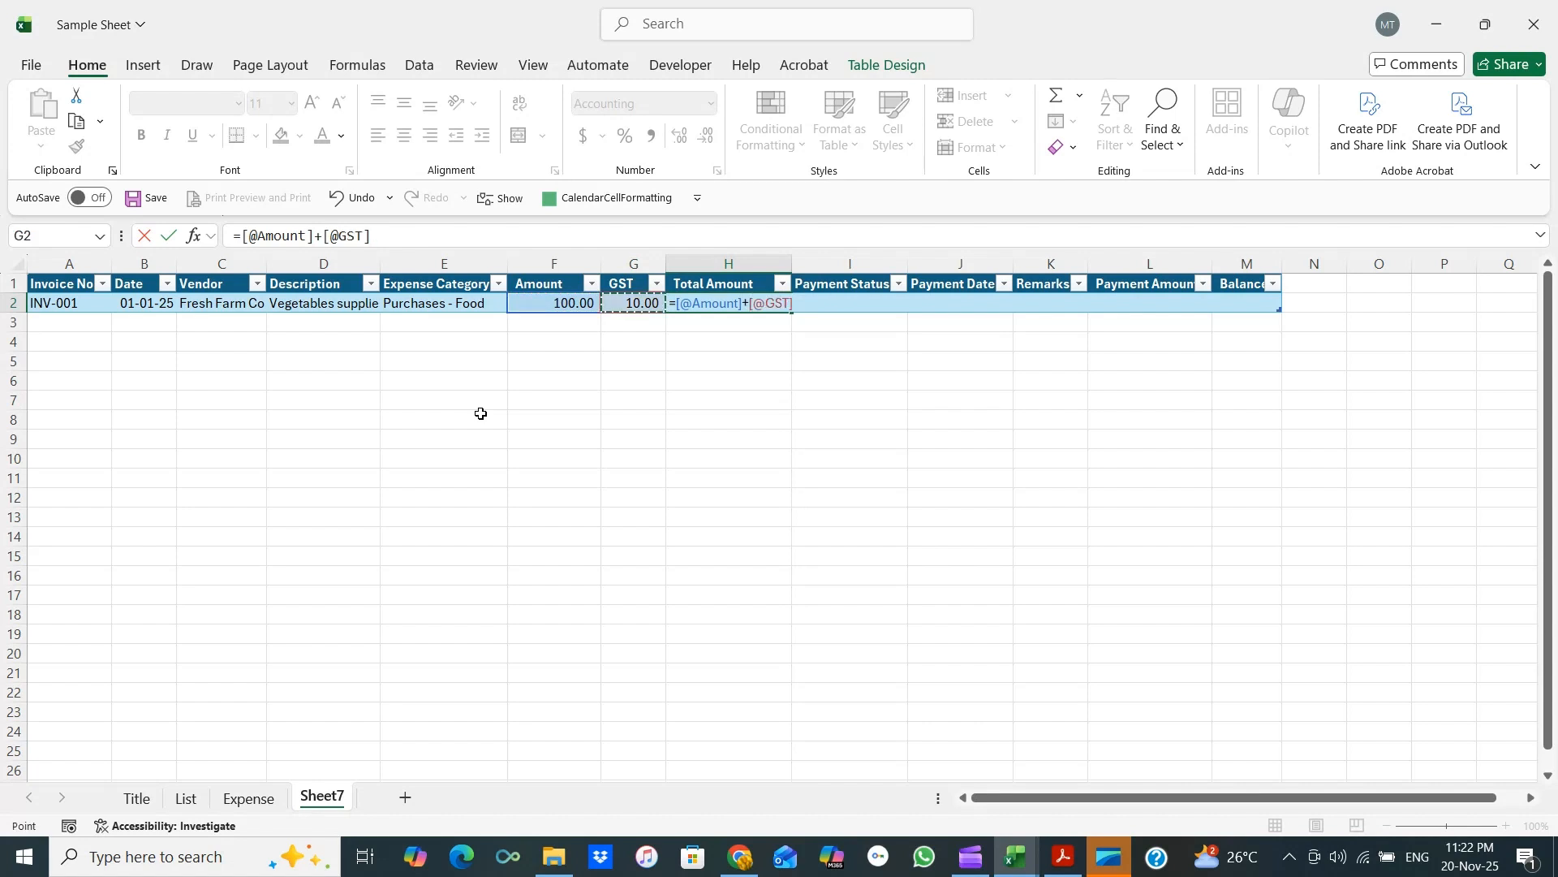
key("Return")
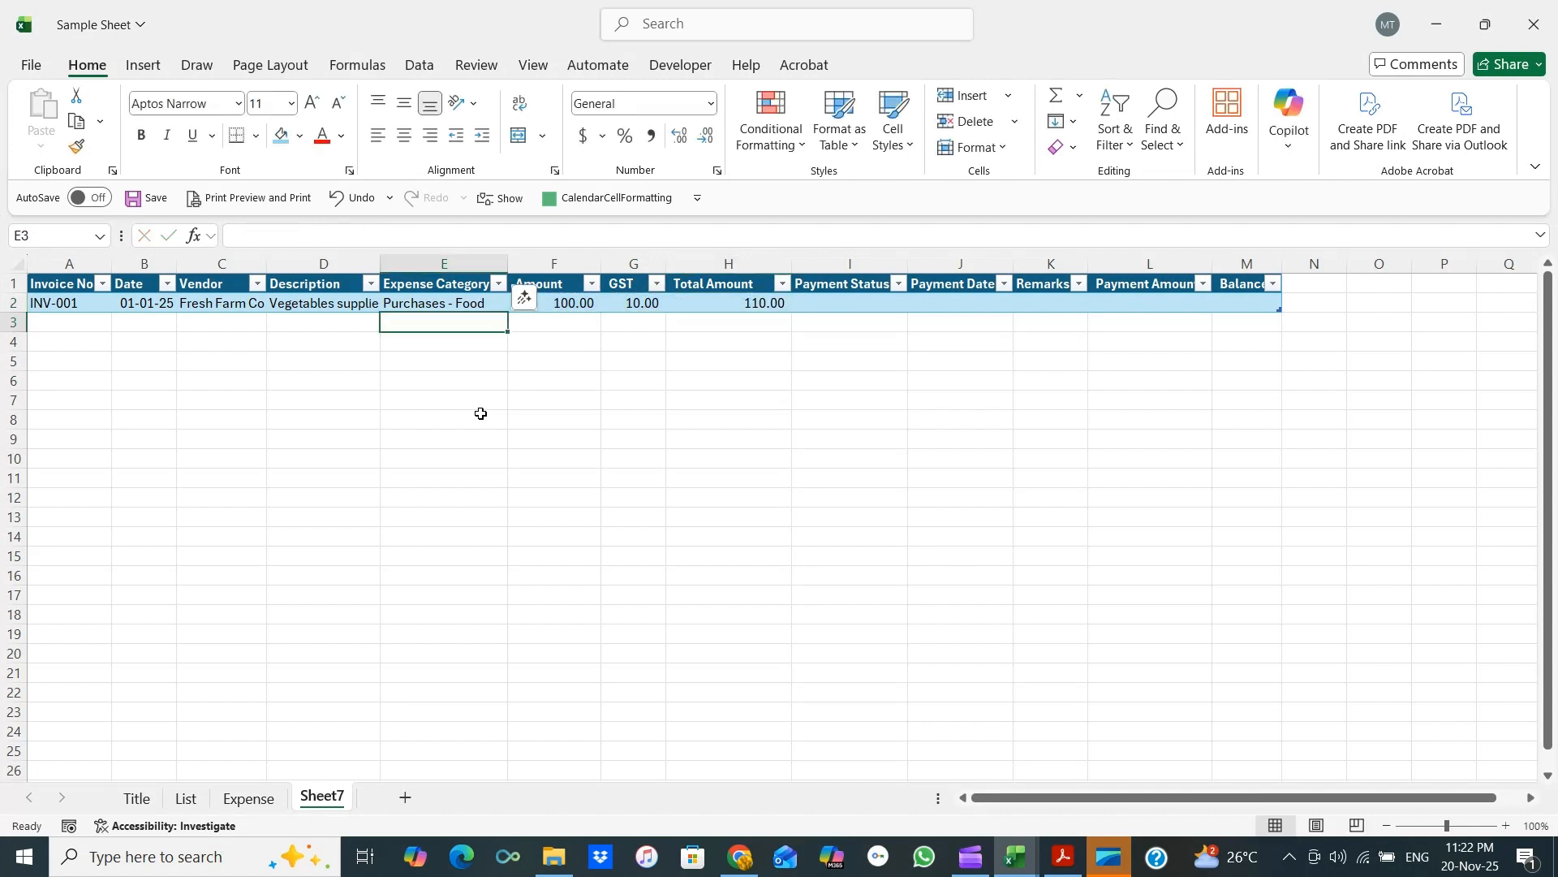
Fill in row 2 with payment status Paid, payment date 10/1/2025 and the remark Full payment.
left_click(808, 312)
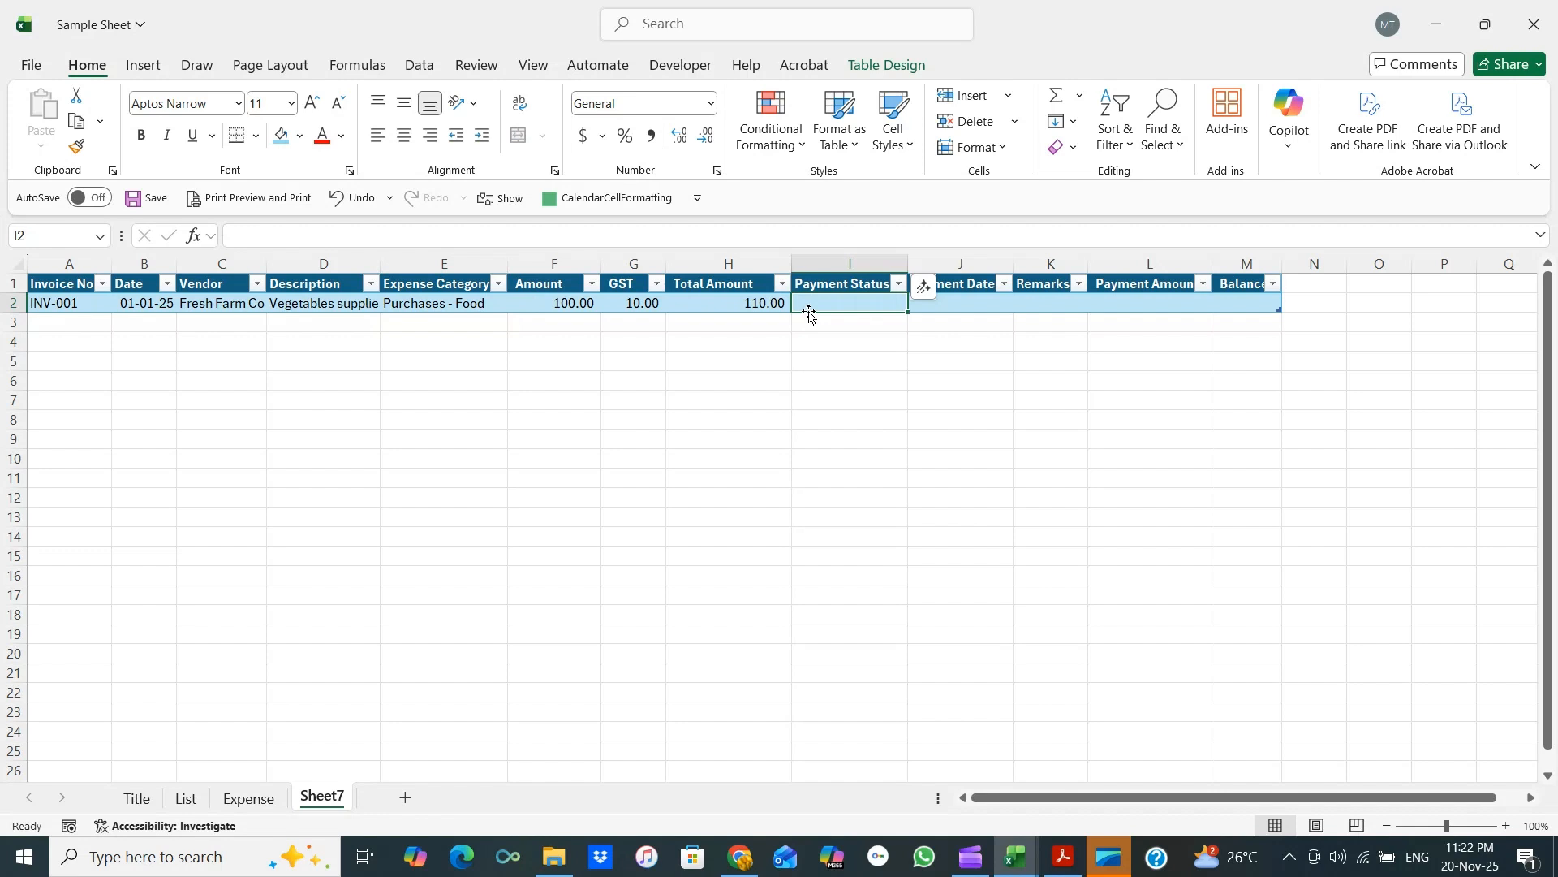
type("Paid")
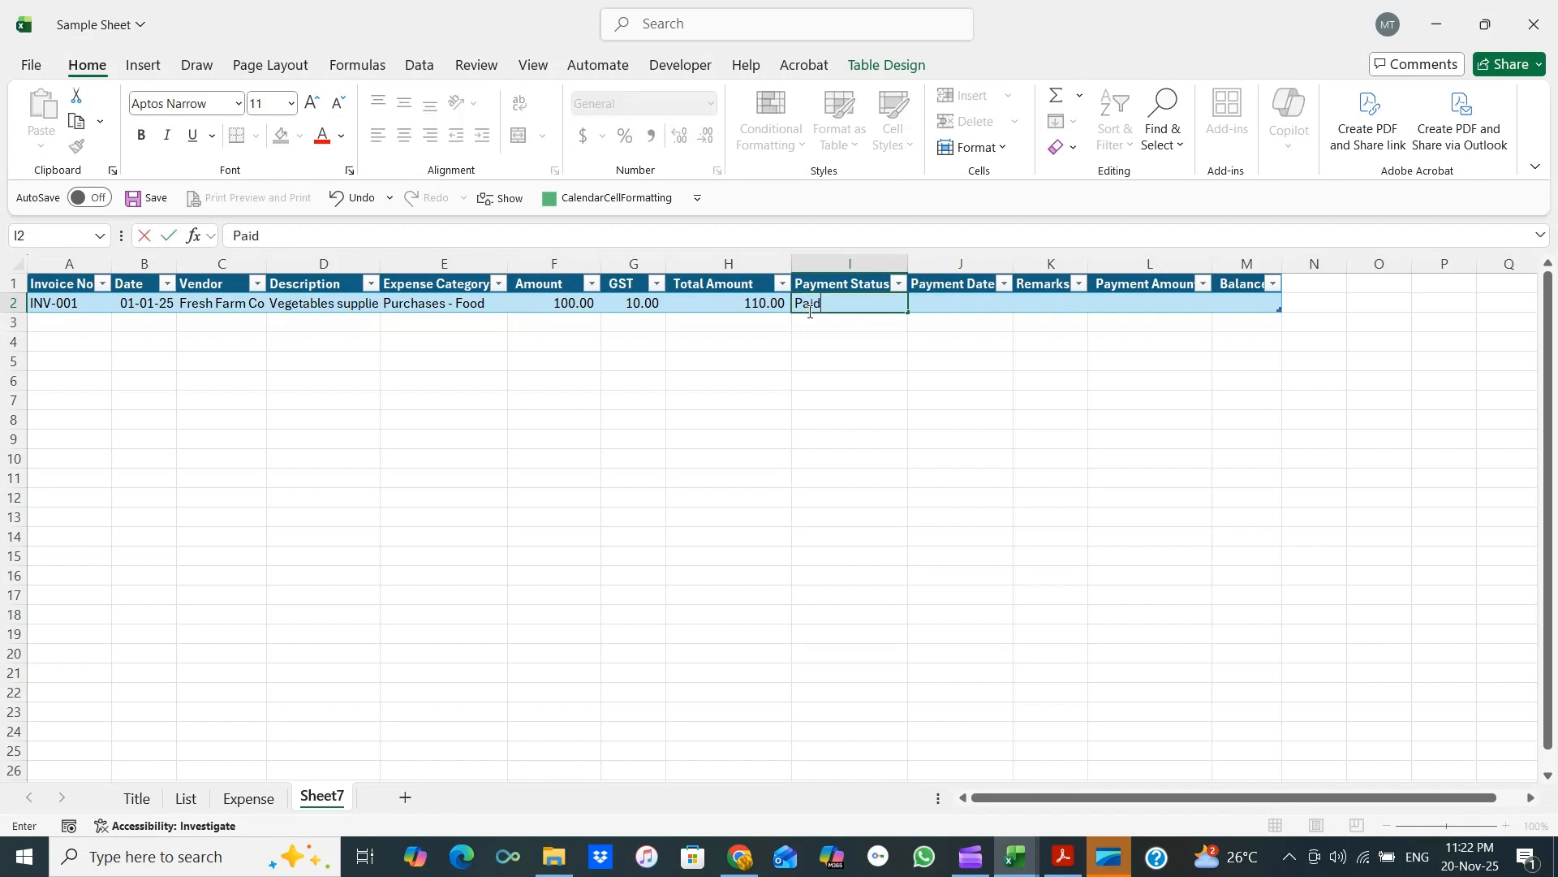
key("Tab")
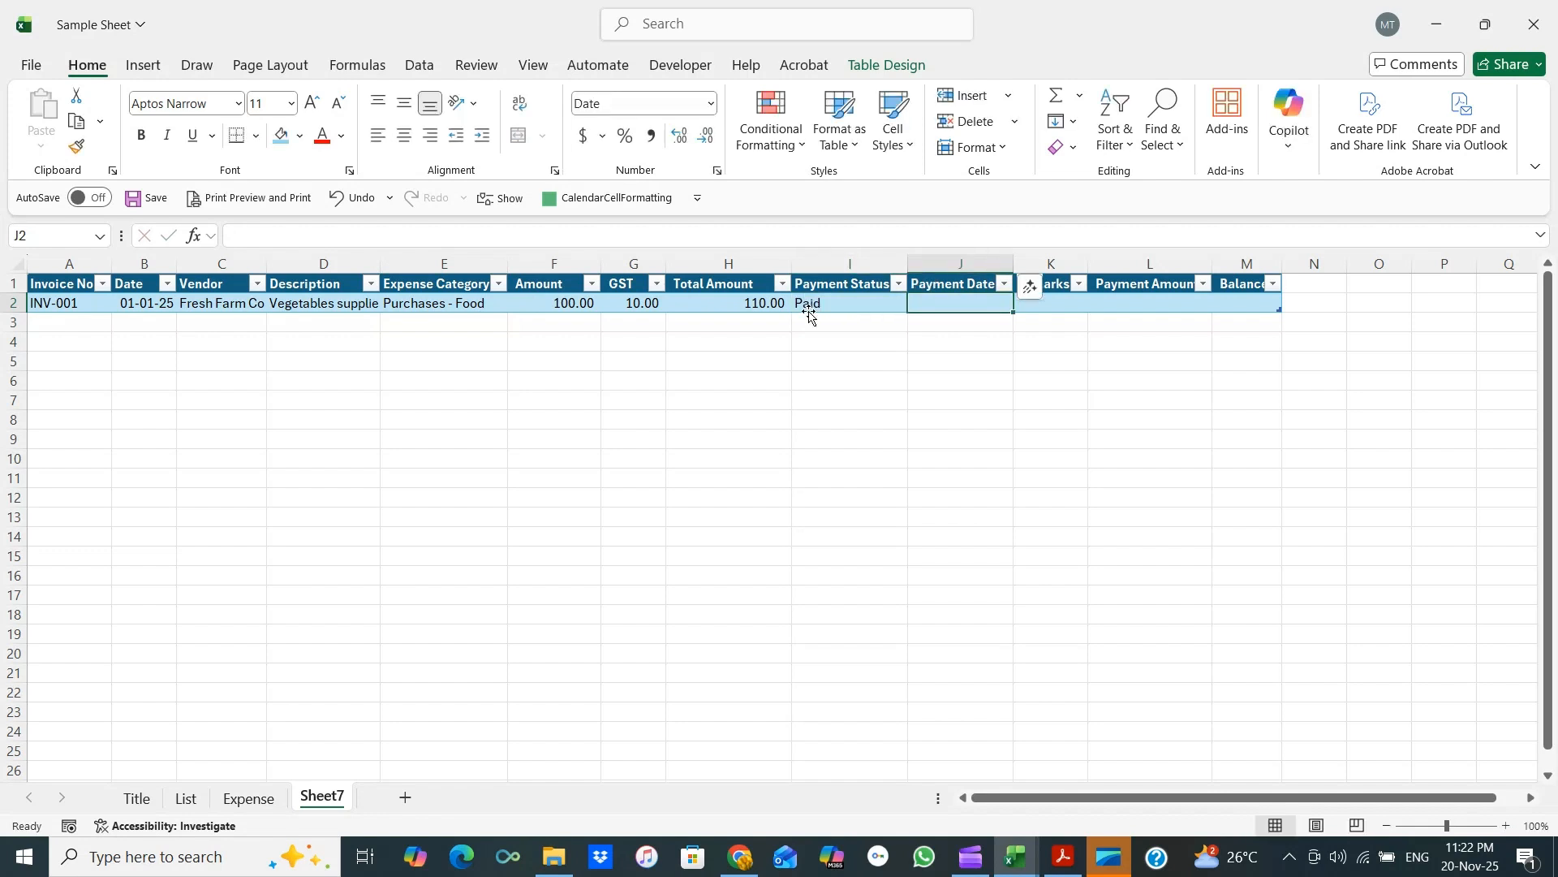
type("10/1/2025")
key("Tab")
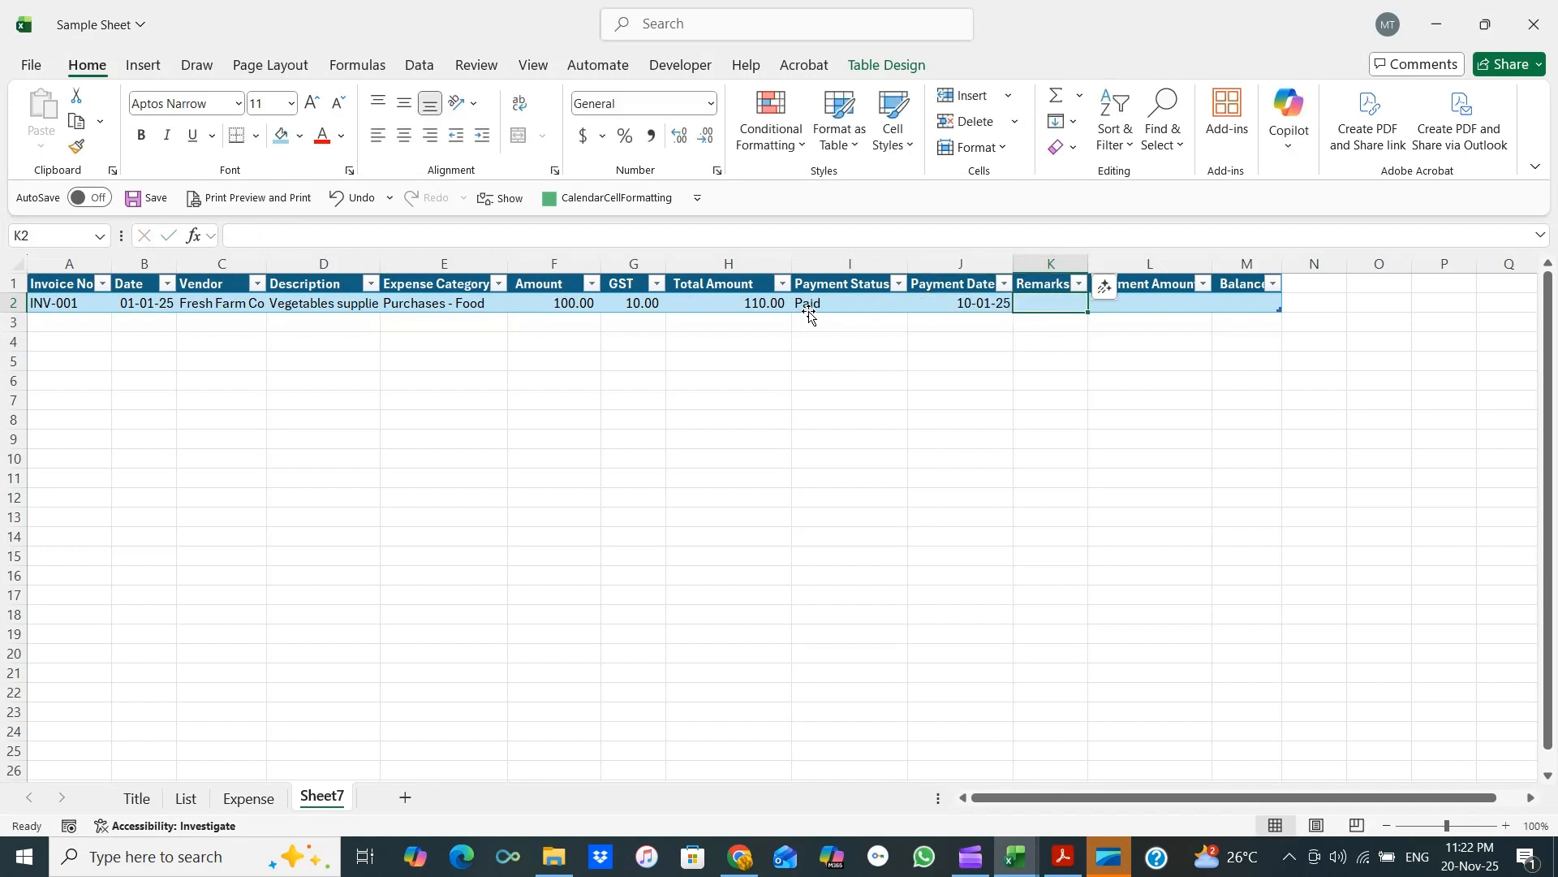
type("Full payment")
key("Tab")
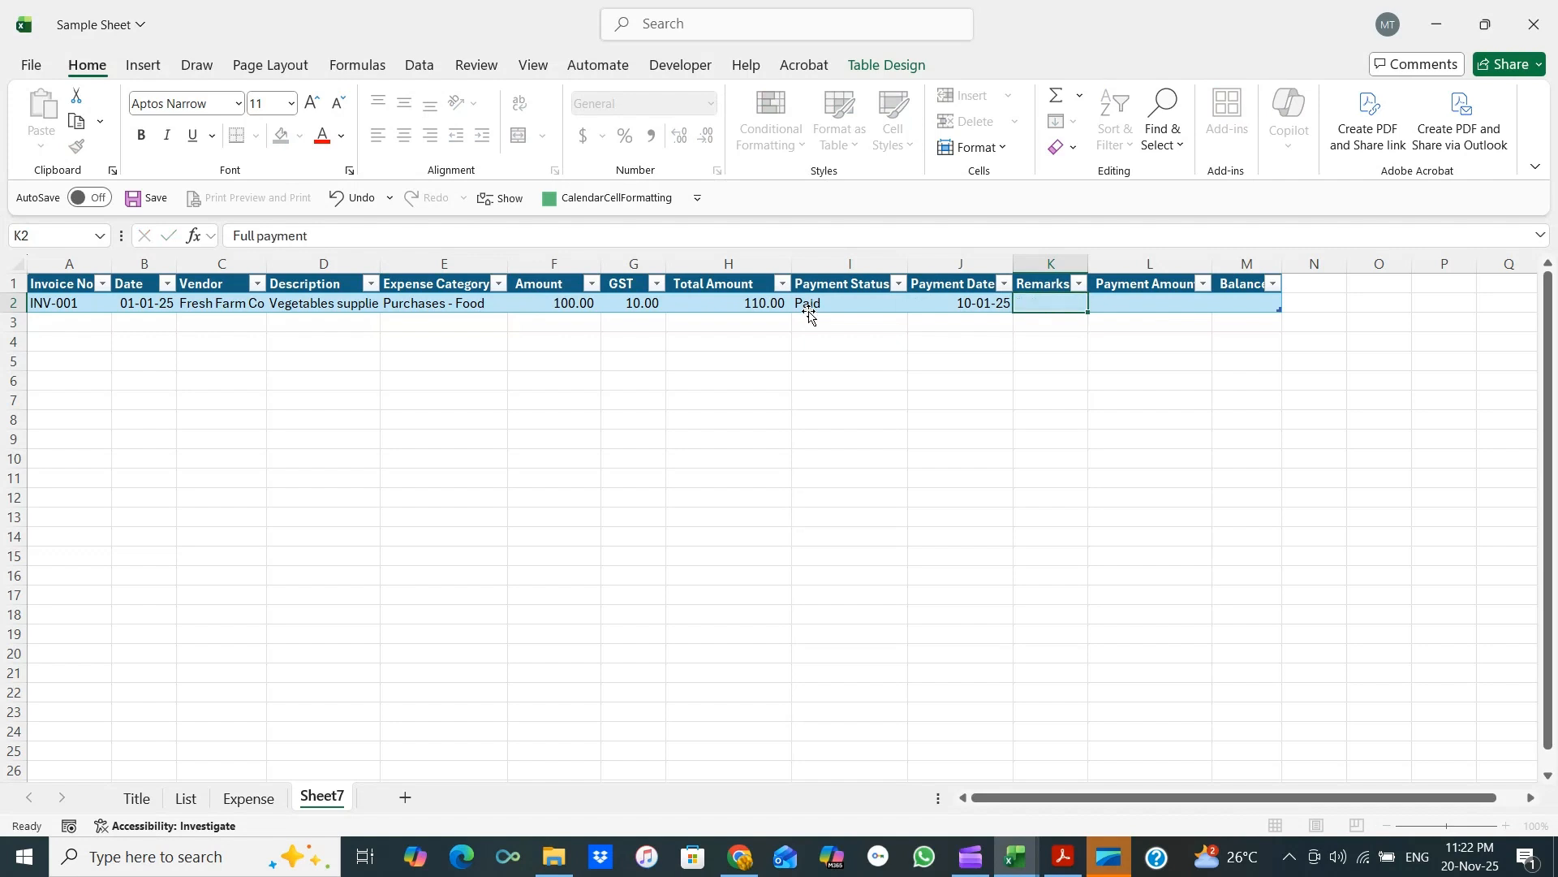
Enter 110 as the Payment Amount in L2, matching the invoice's total amount.
left_click(754, 303)
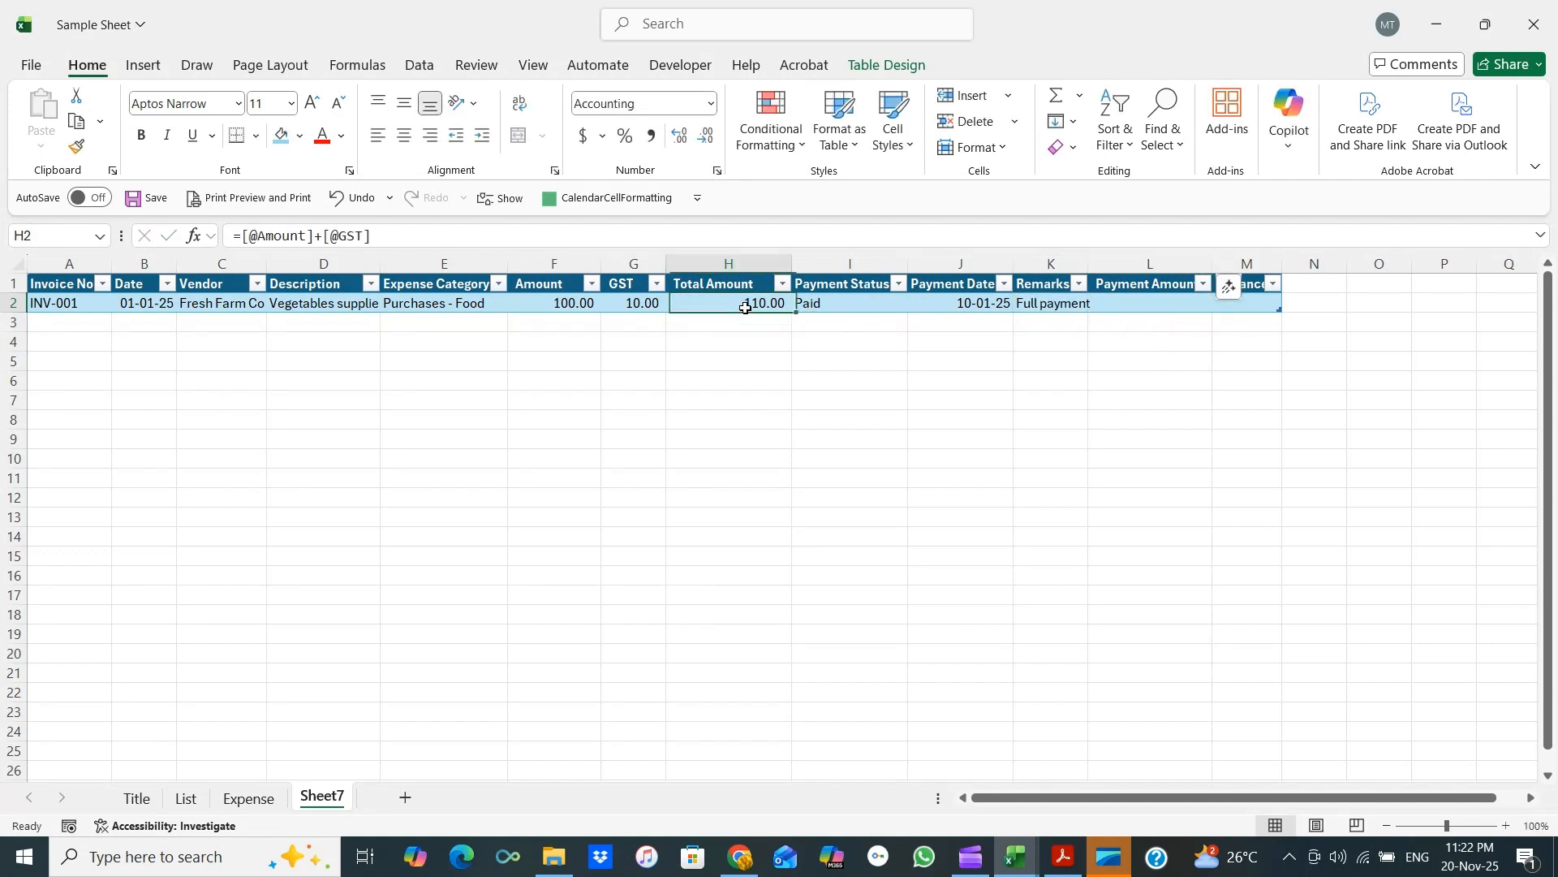
left_click(1154, 311)
type("110")
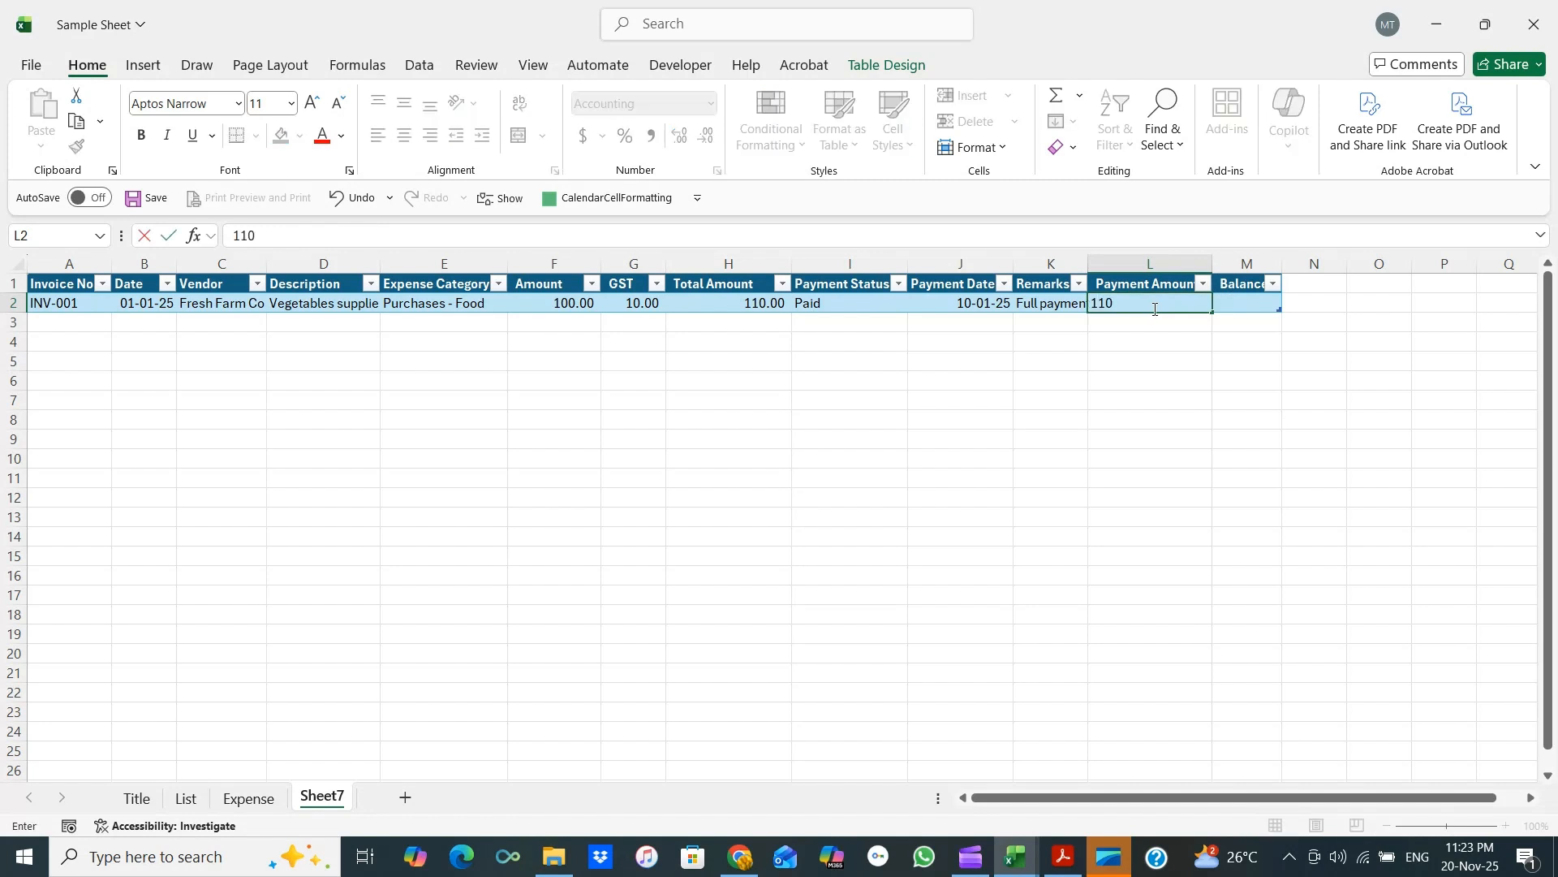
key("Tab")
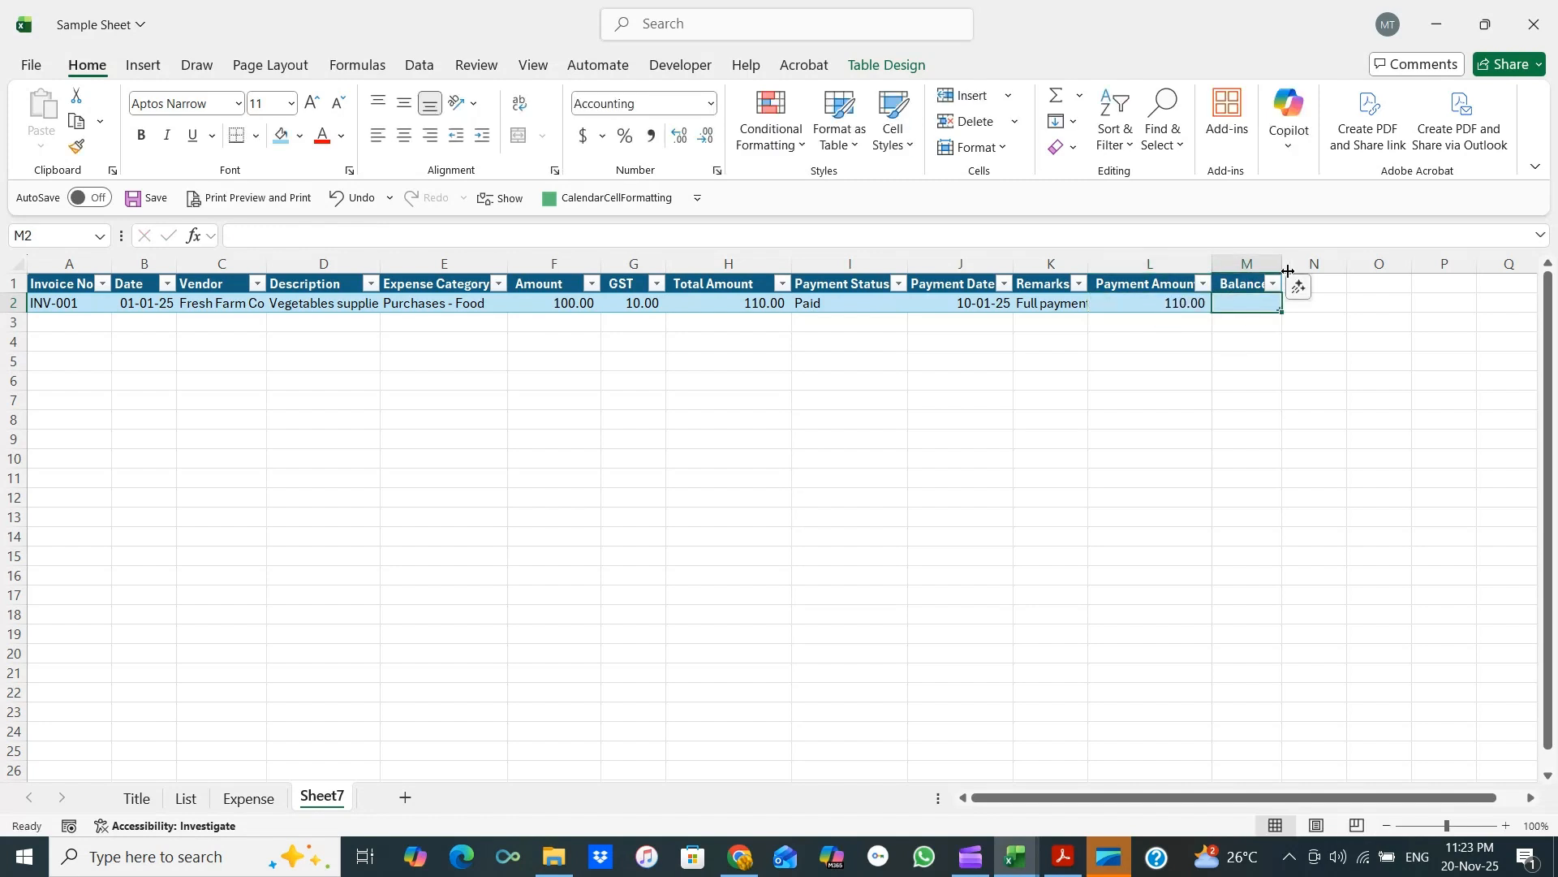
Widen the Balance column slightly and calculate the balance in M2 with the formula =[@[Total Amount]]-[@[Payment Amount]].
left_click_drag(1288, 265, 1304, 276)
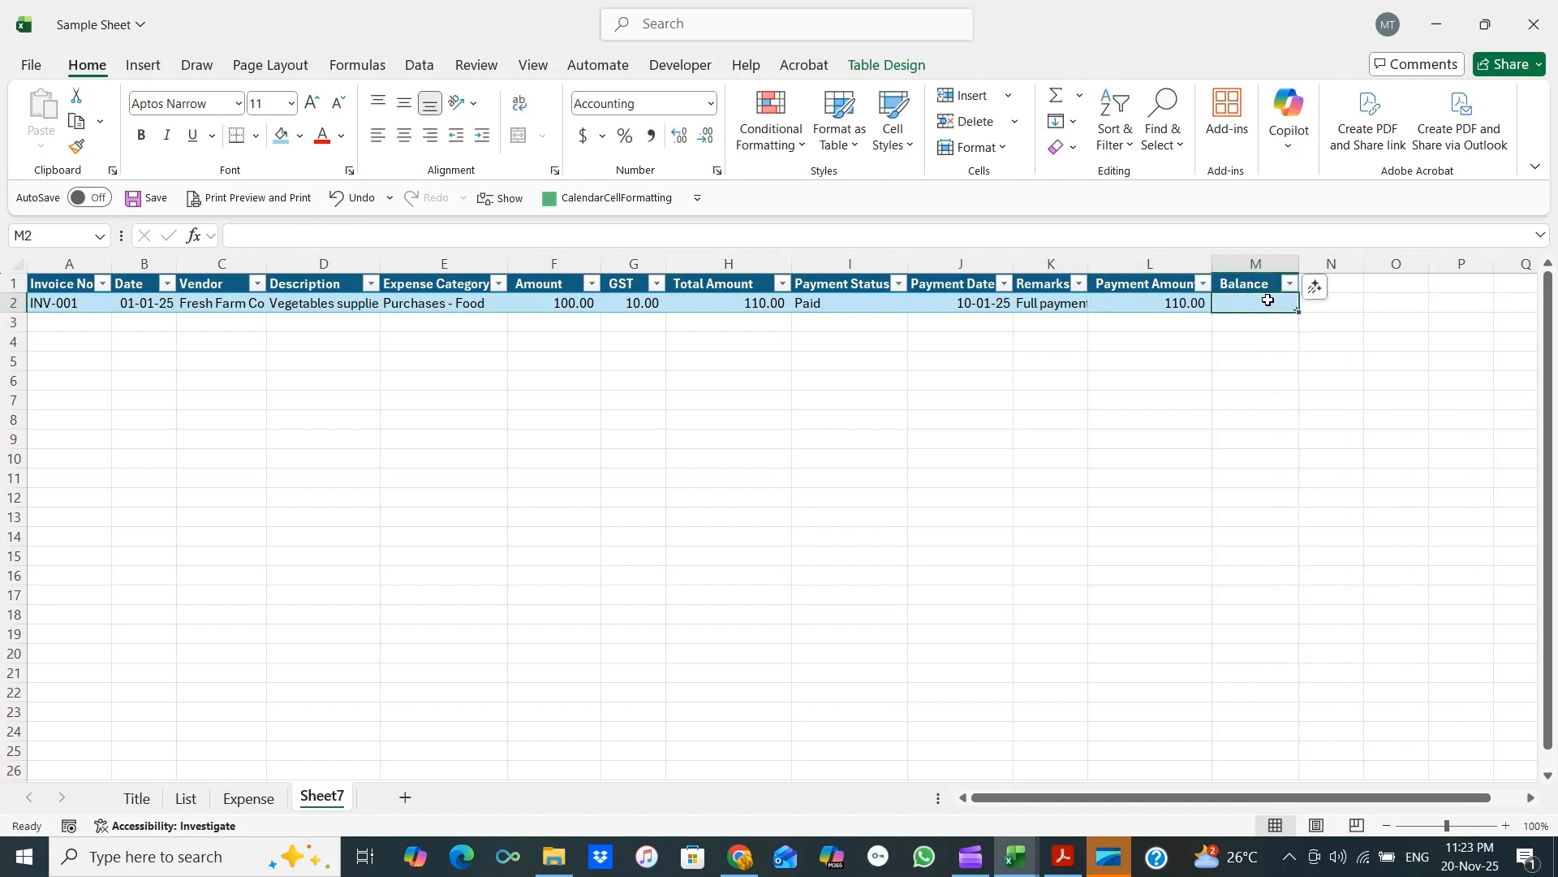
type("=")
key("Left")
key("Left")
key("Left")
key("Left")
key("Left")
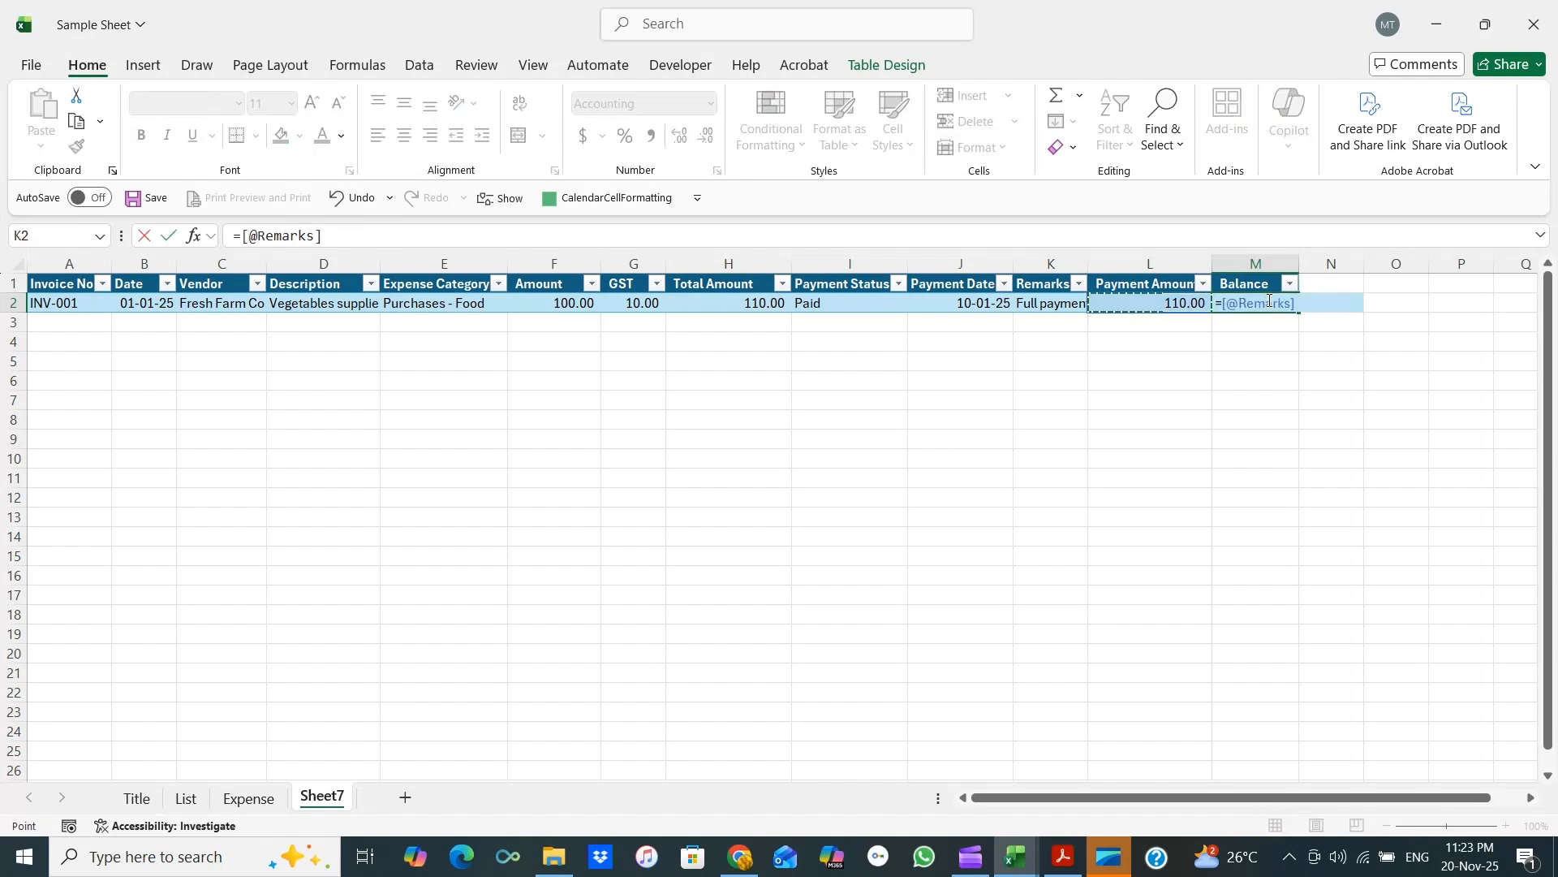
type("-")
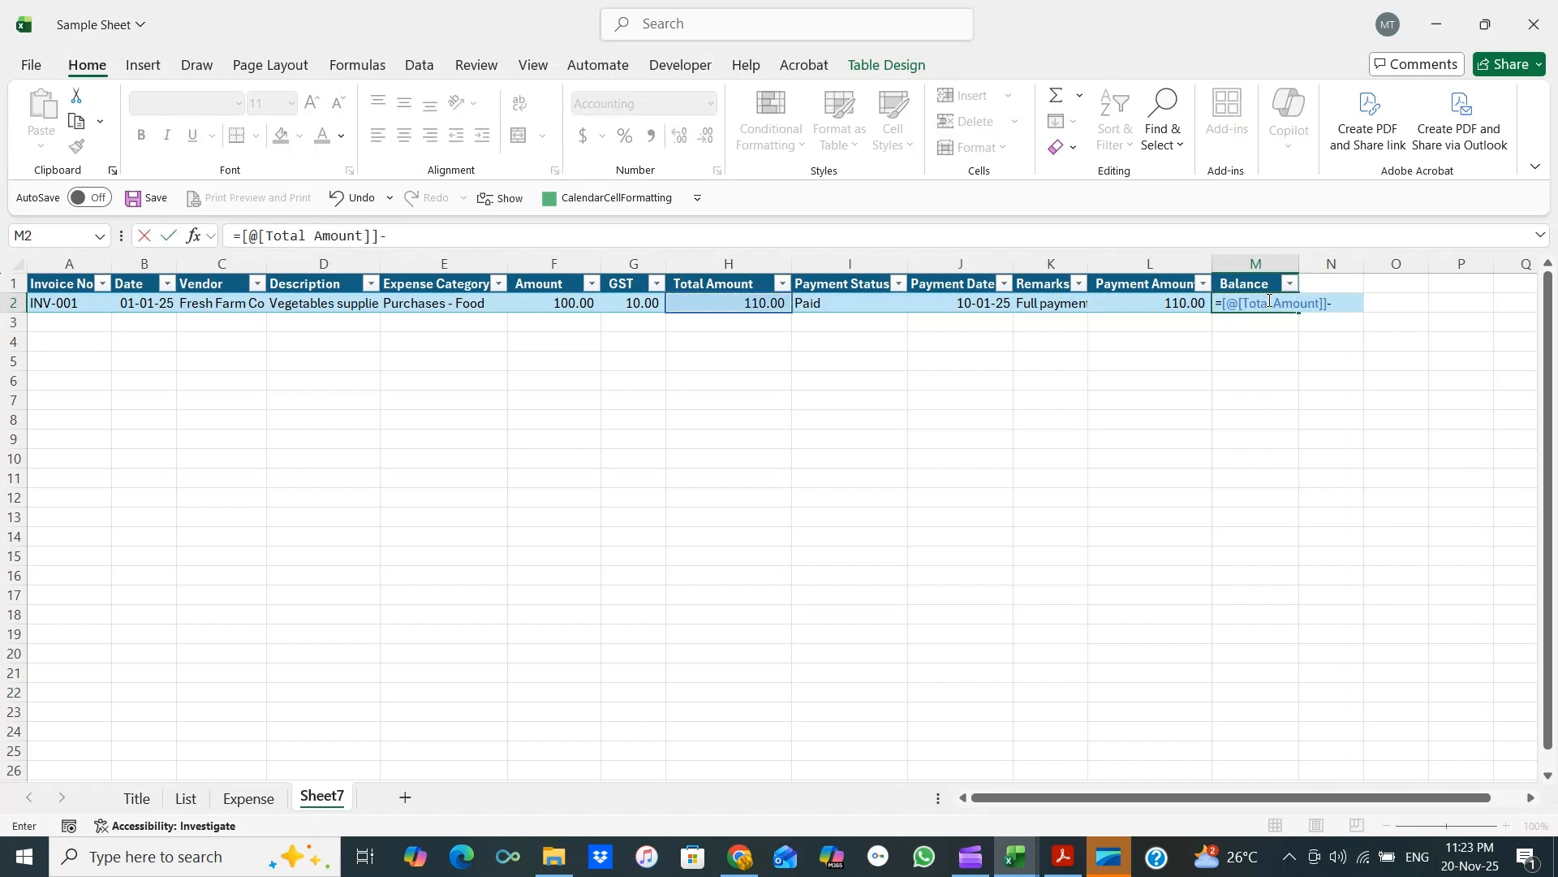
key("Left")
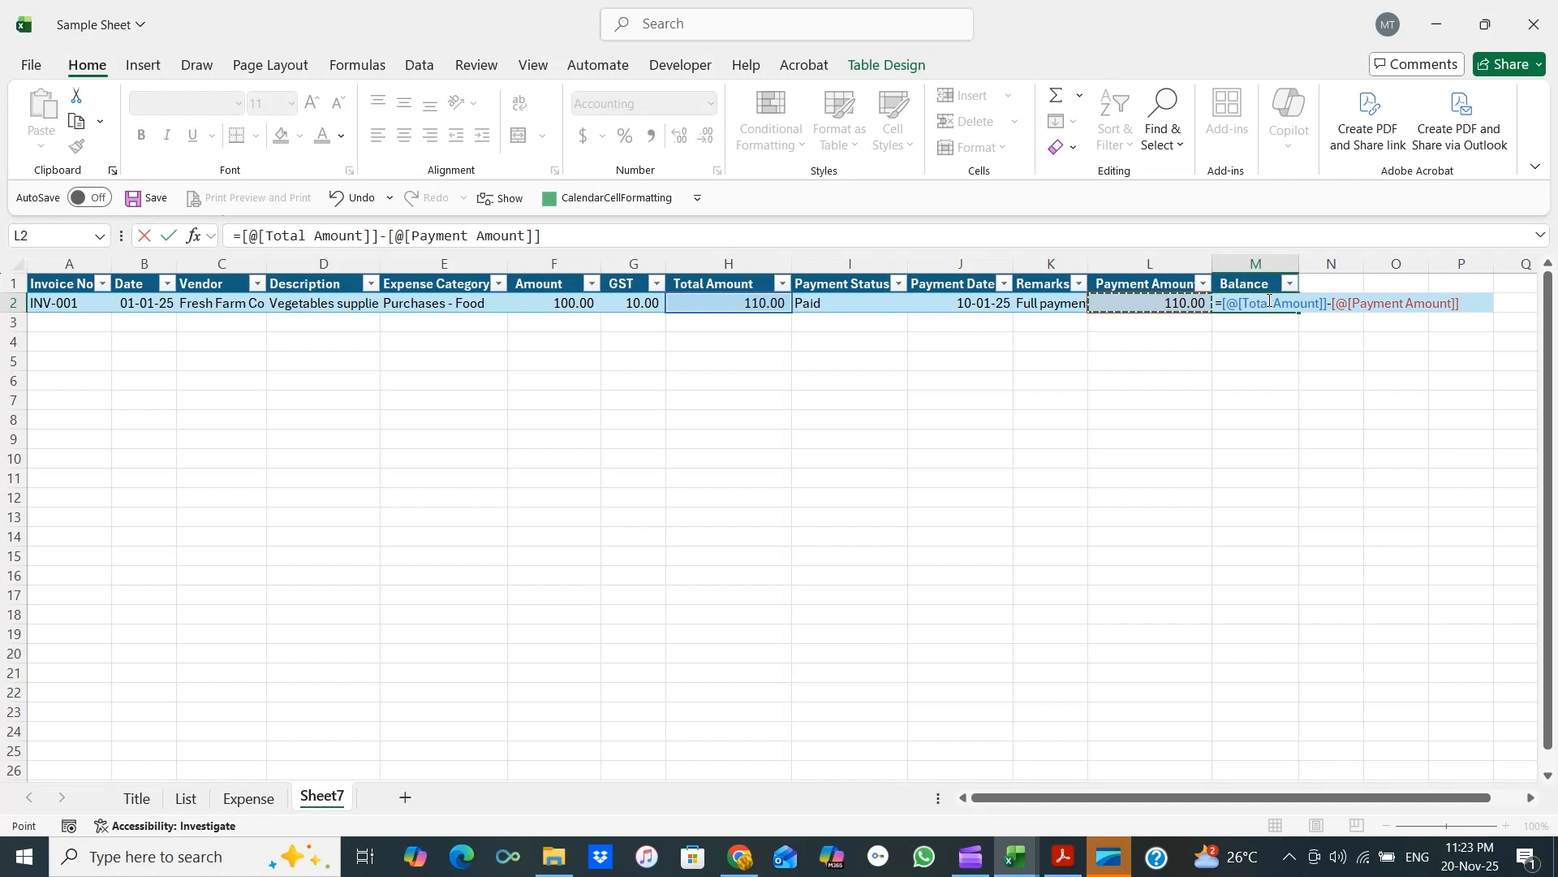
key("Return")
left_click(1268, 300)
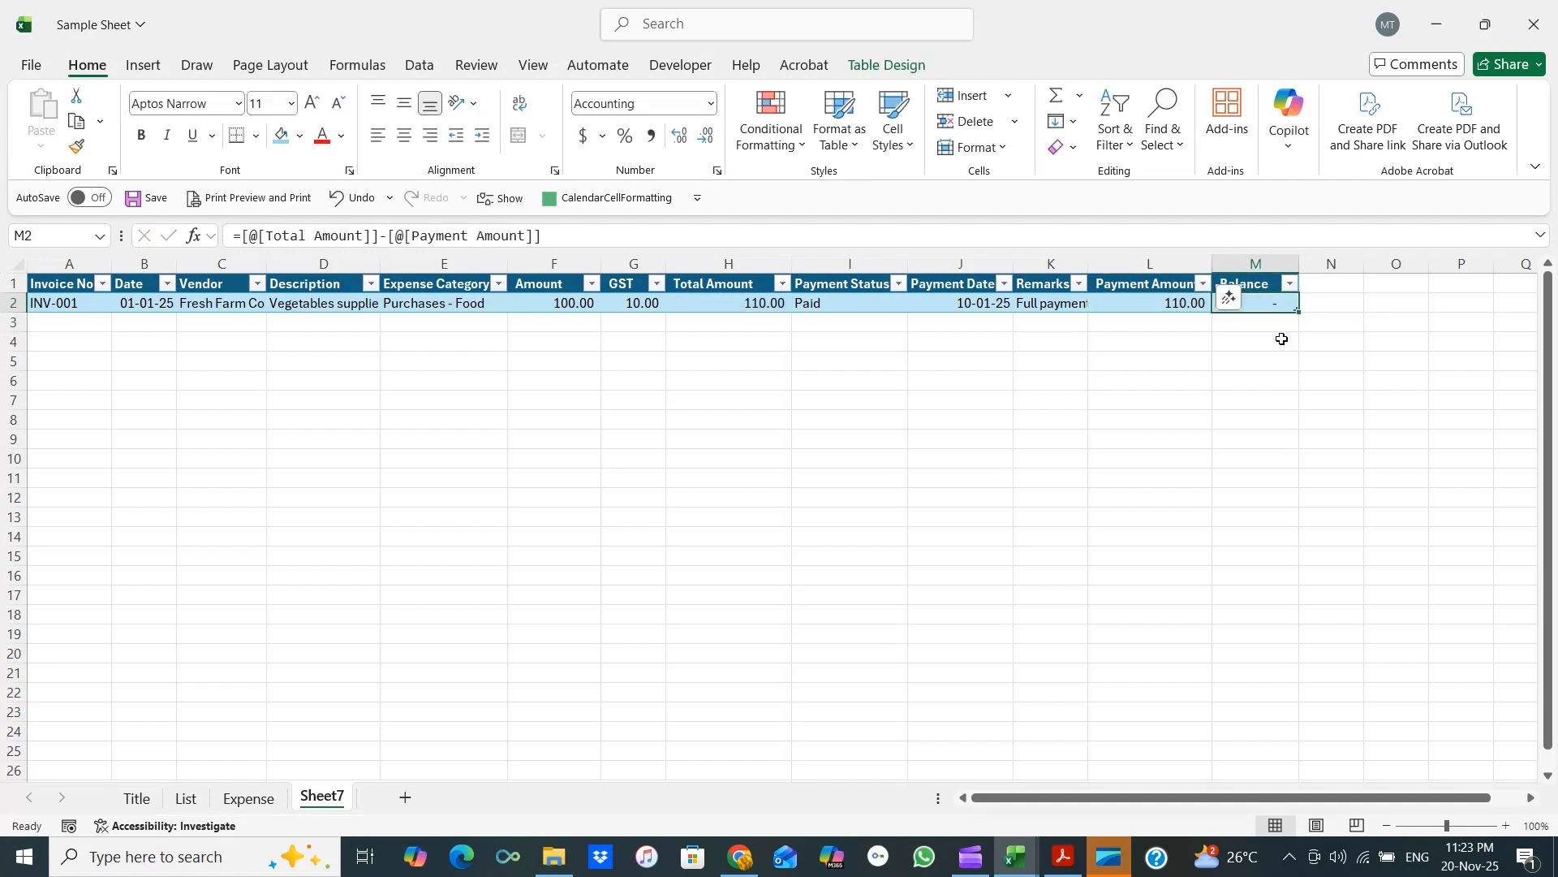
left_click(1185, 302)
left_click(1266, 298)
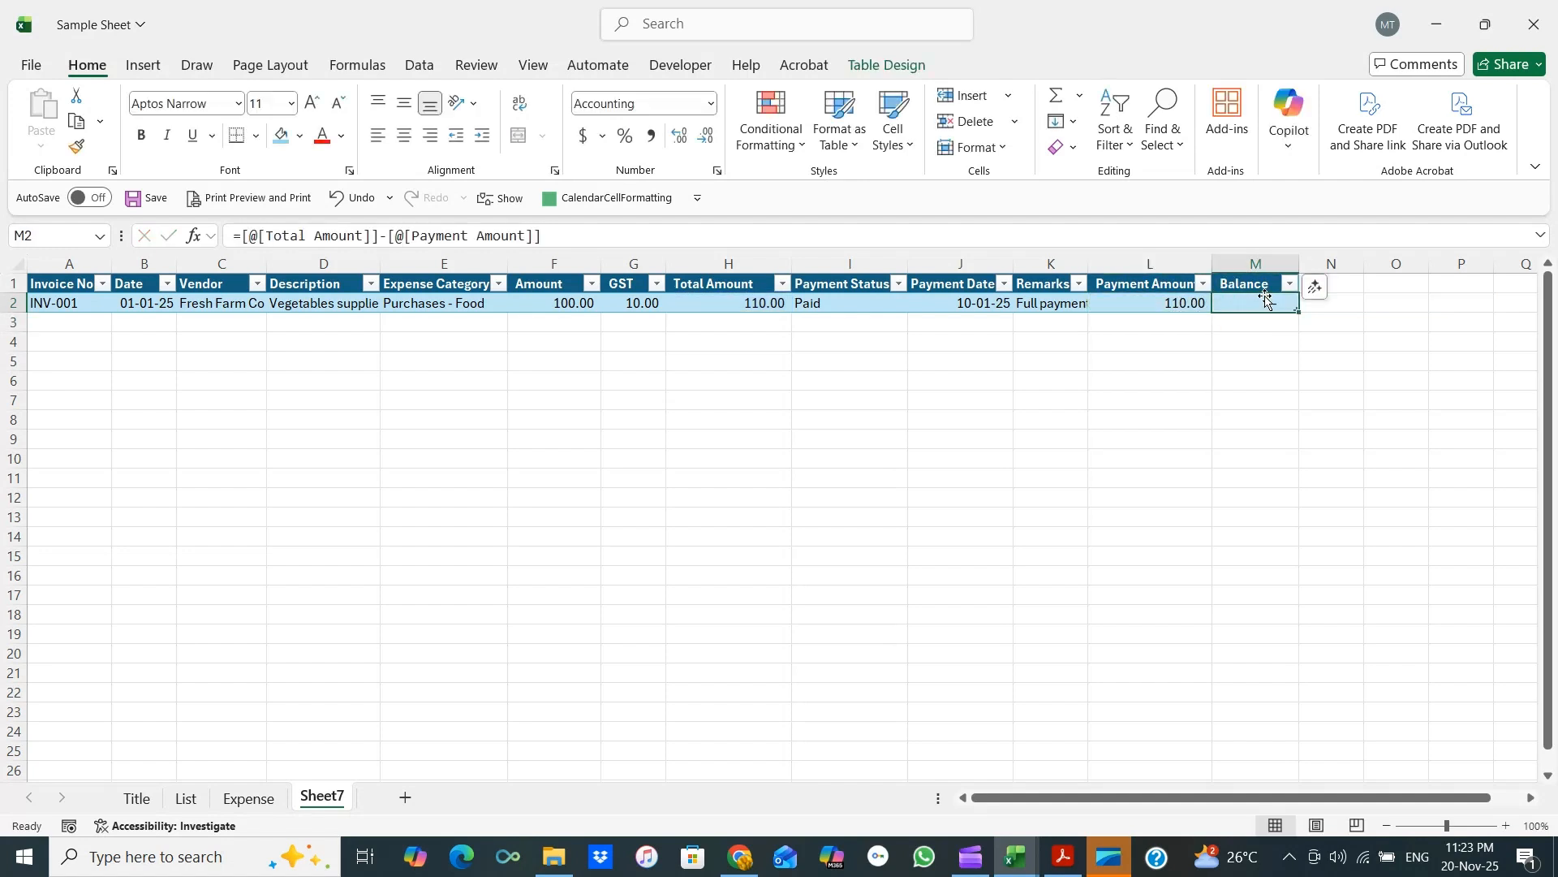
Start a second invoice in row 3 with invoice number INV-002 and date 10/1/2025.
left_click(65, 324)
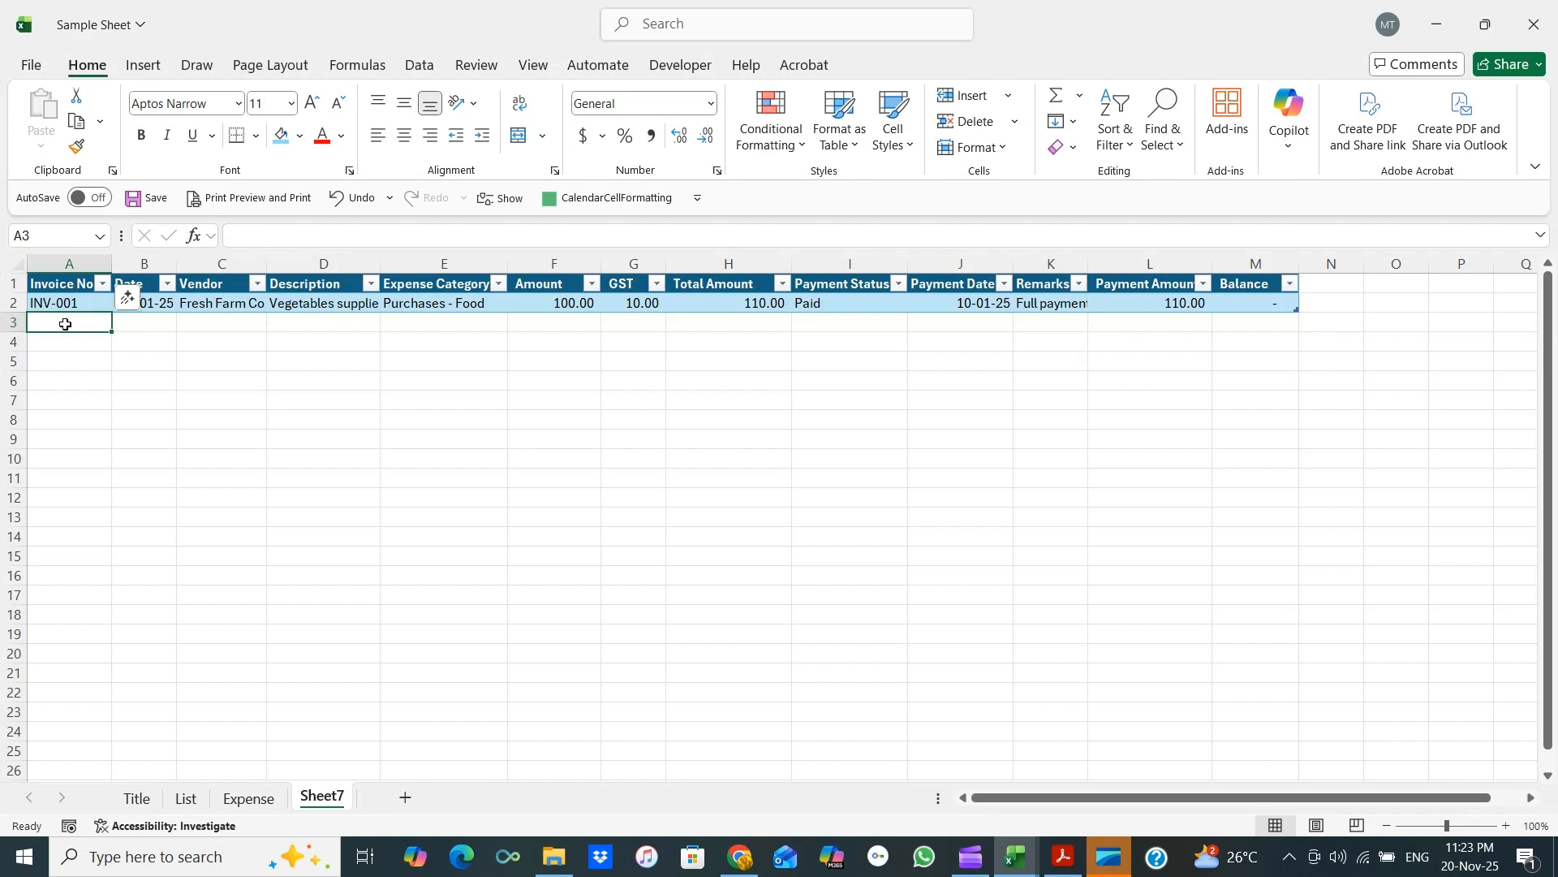
type("INV-")
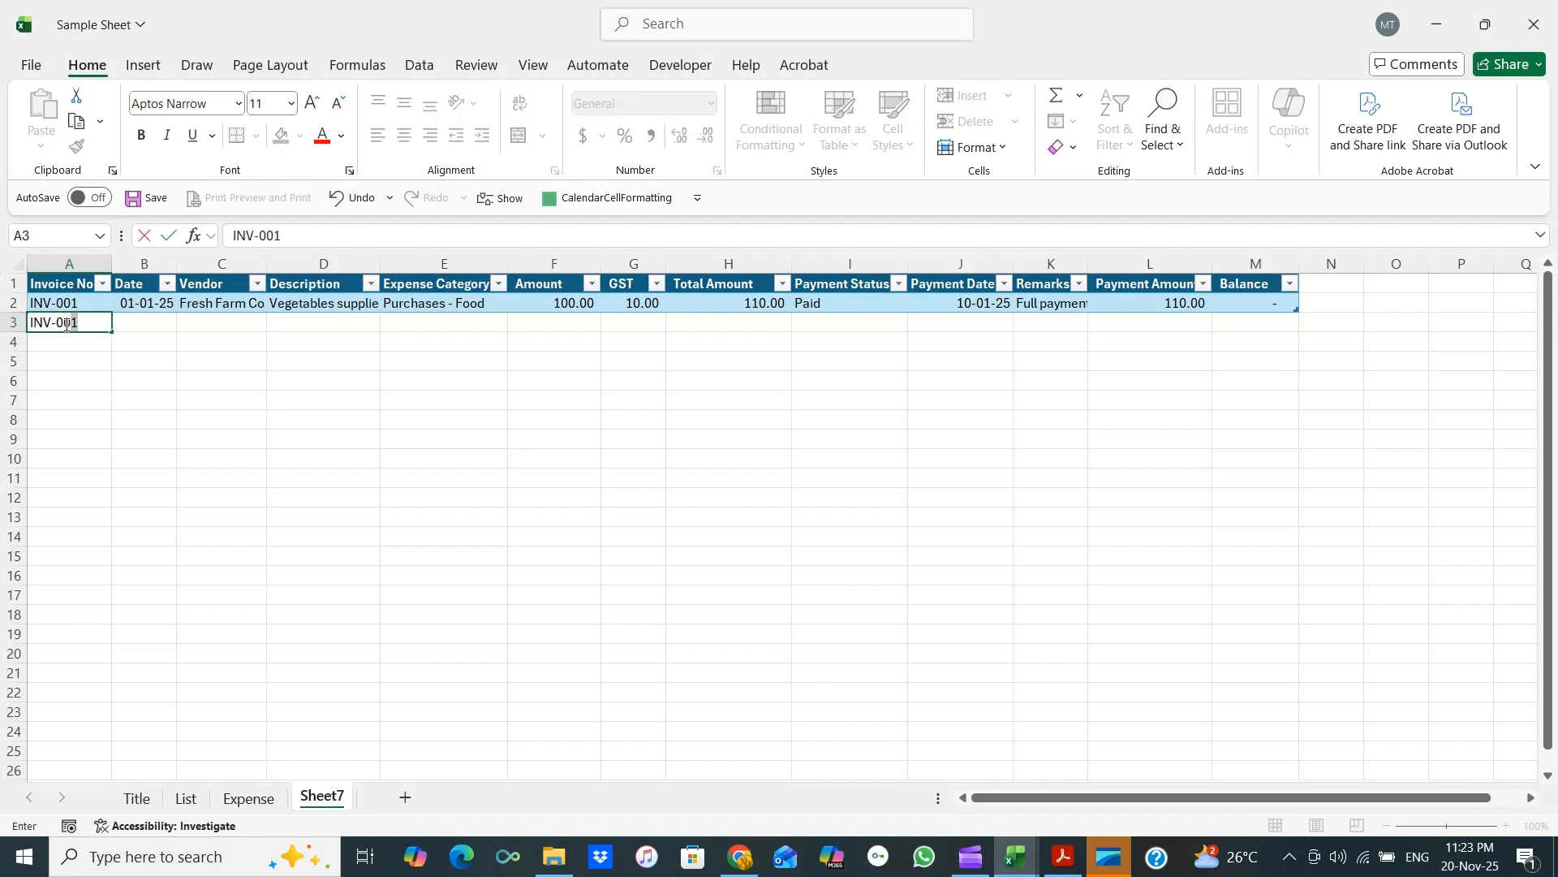
type("002")
key("Tab")
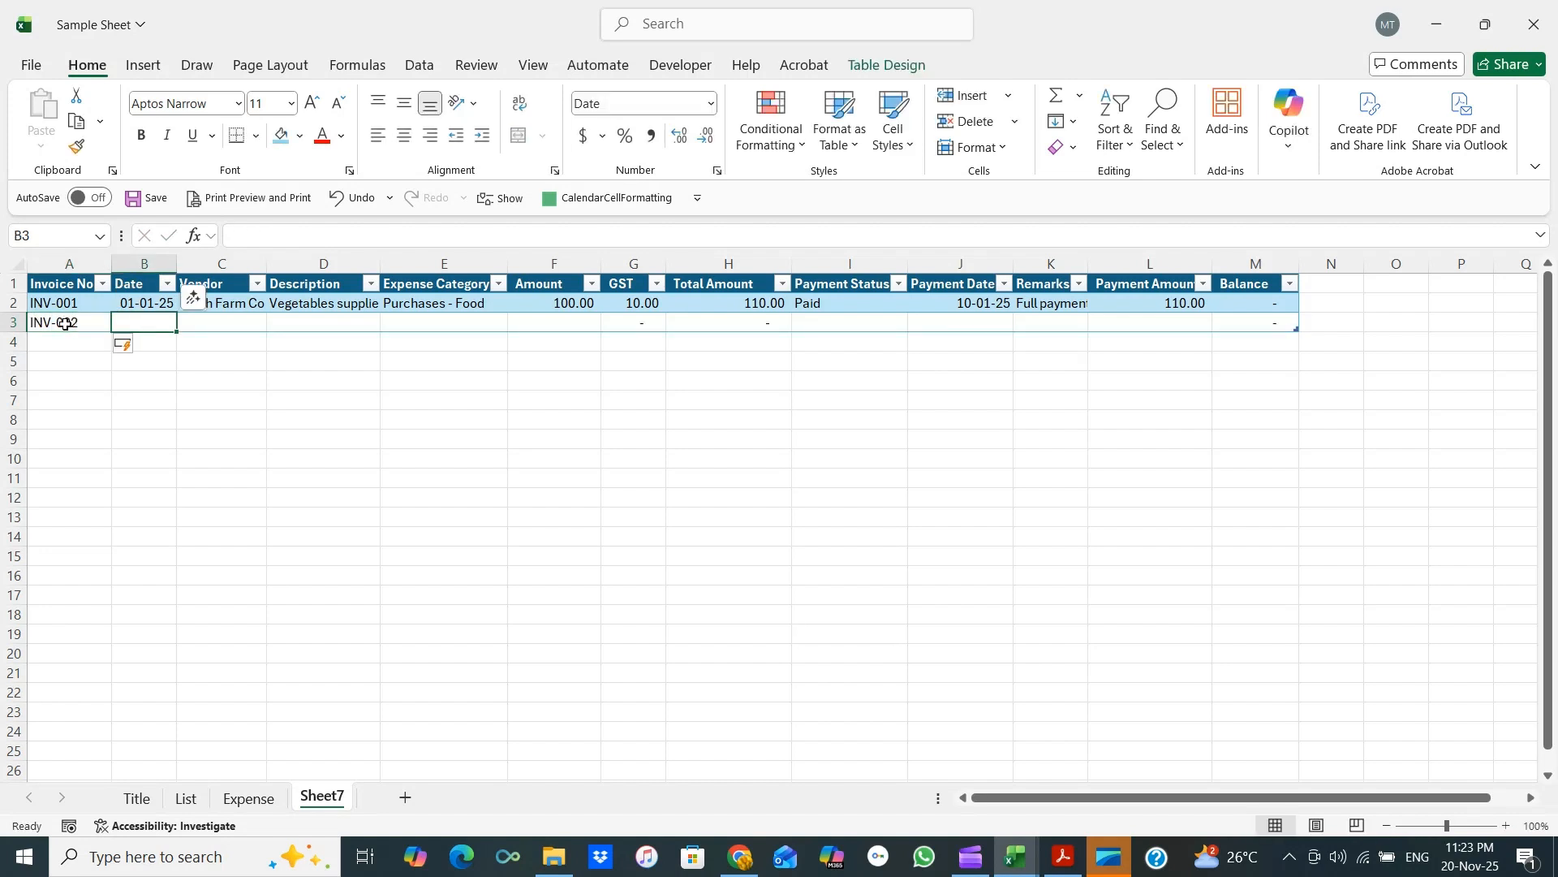
type("10/1/2025")
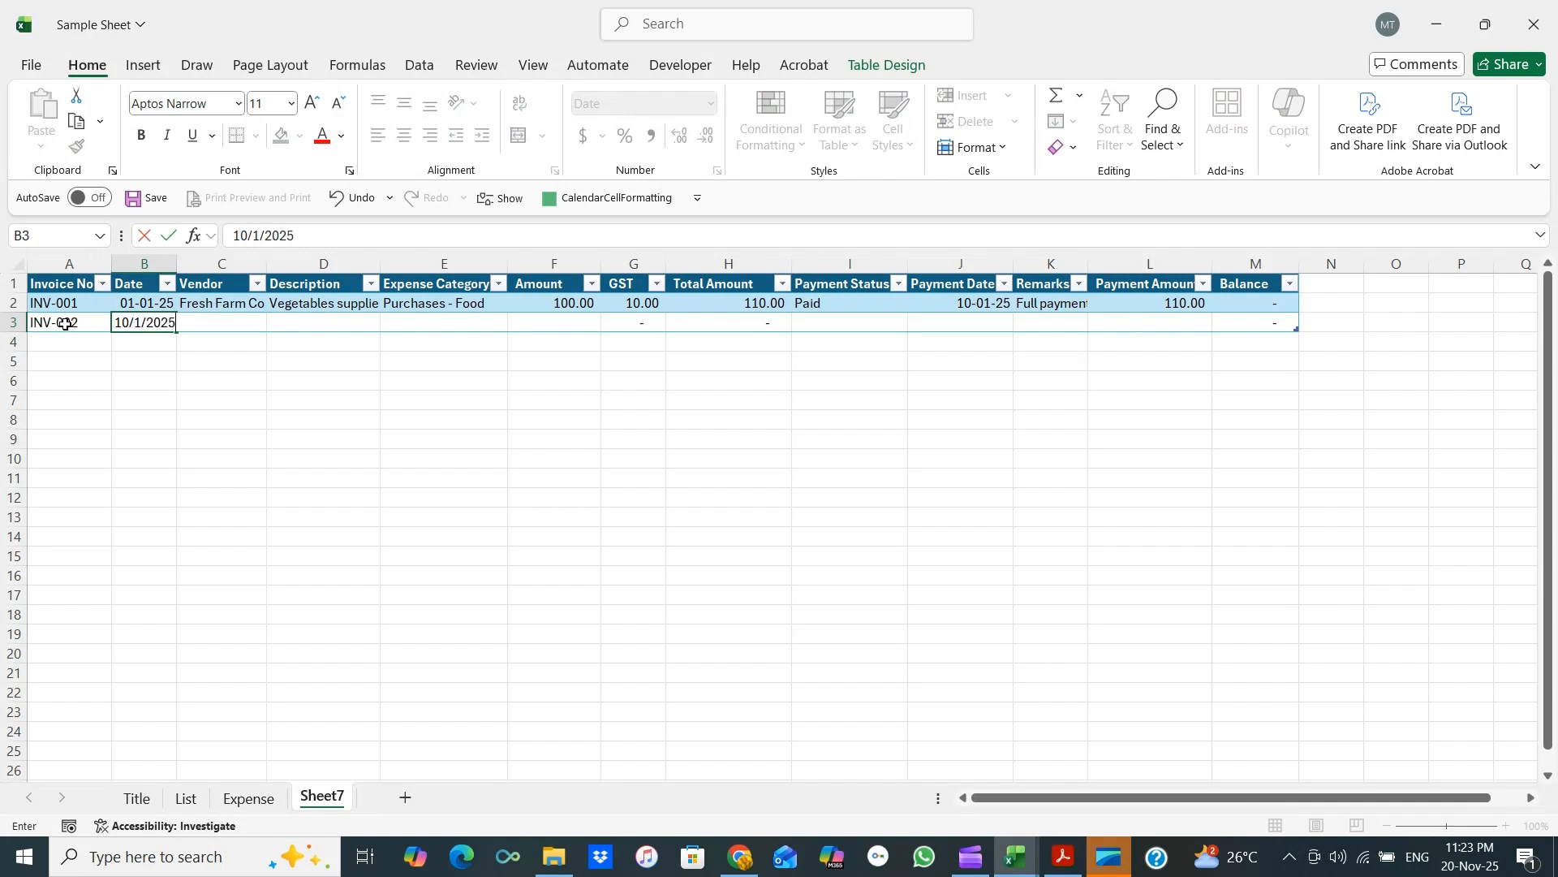
key("Tab")
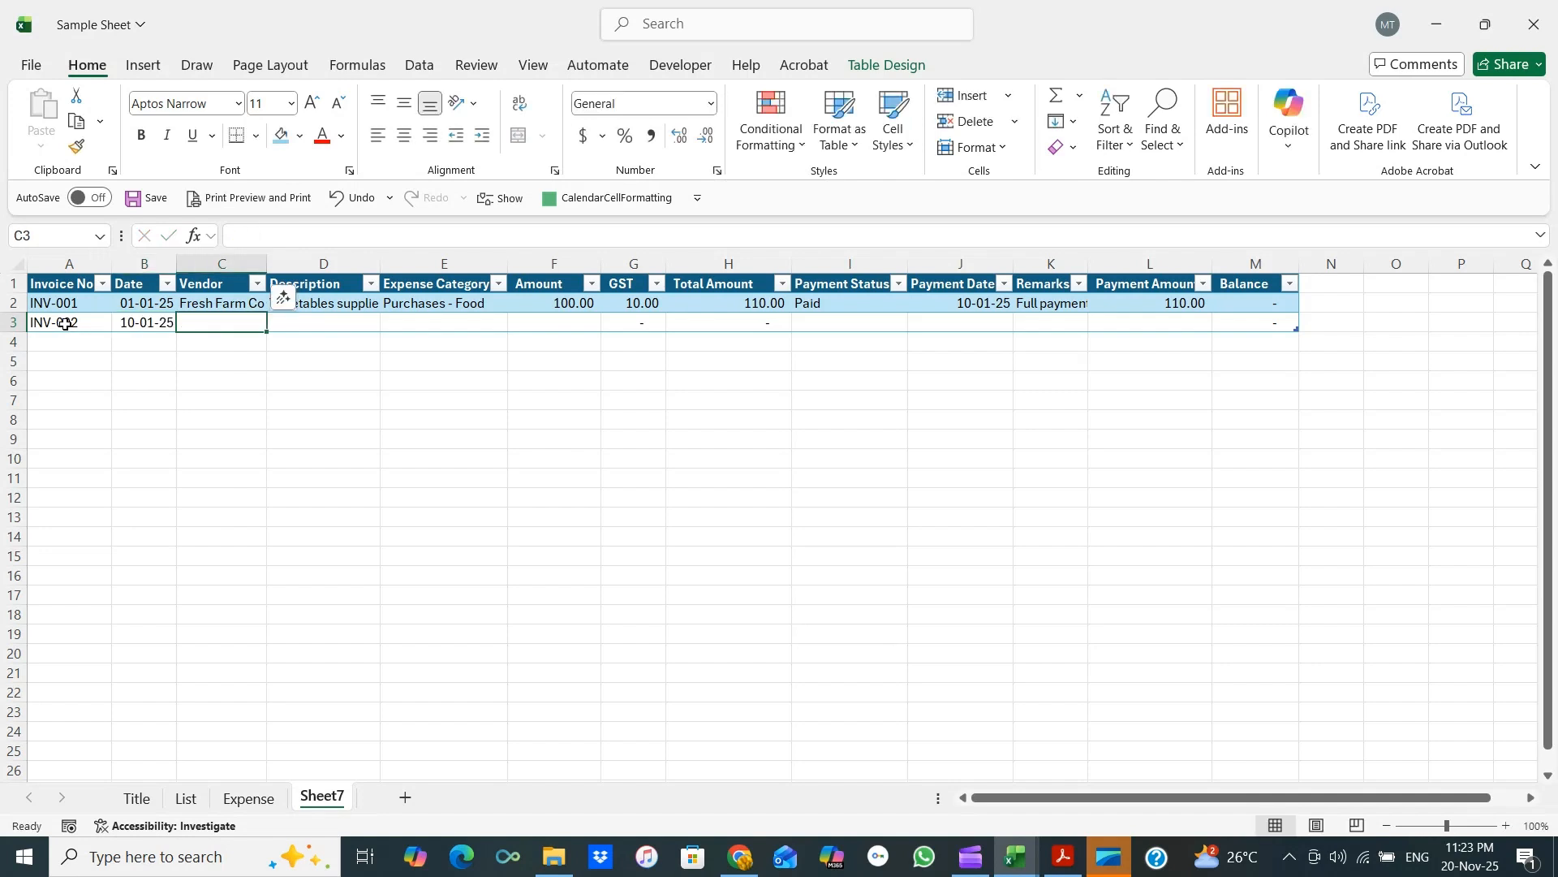
Enter Repair Shop as the vendor in C3, correcting any misspelling.
type("Repait Shop")
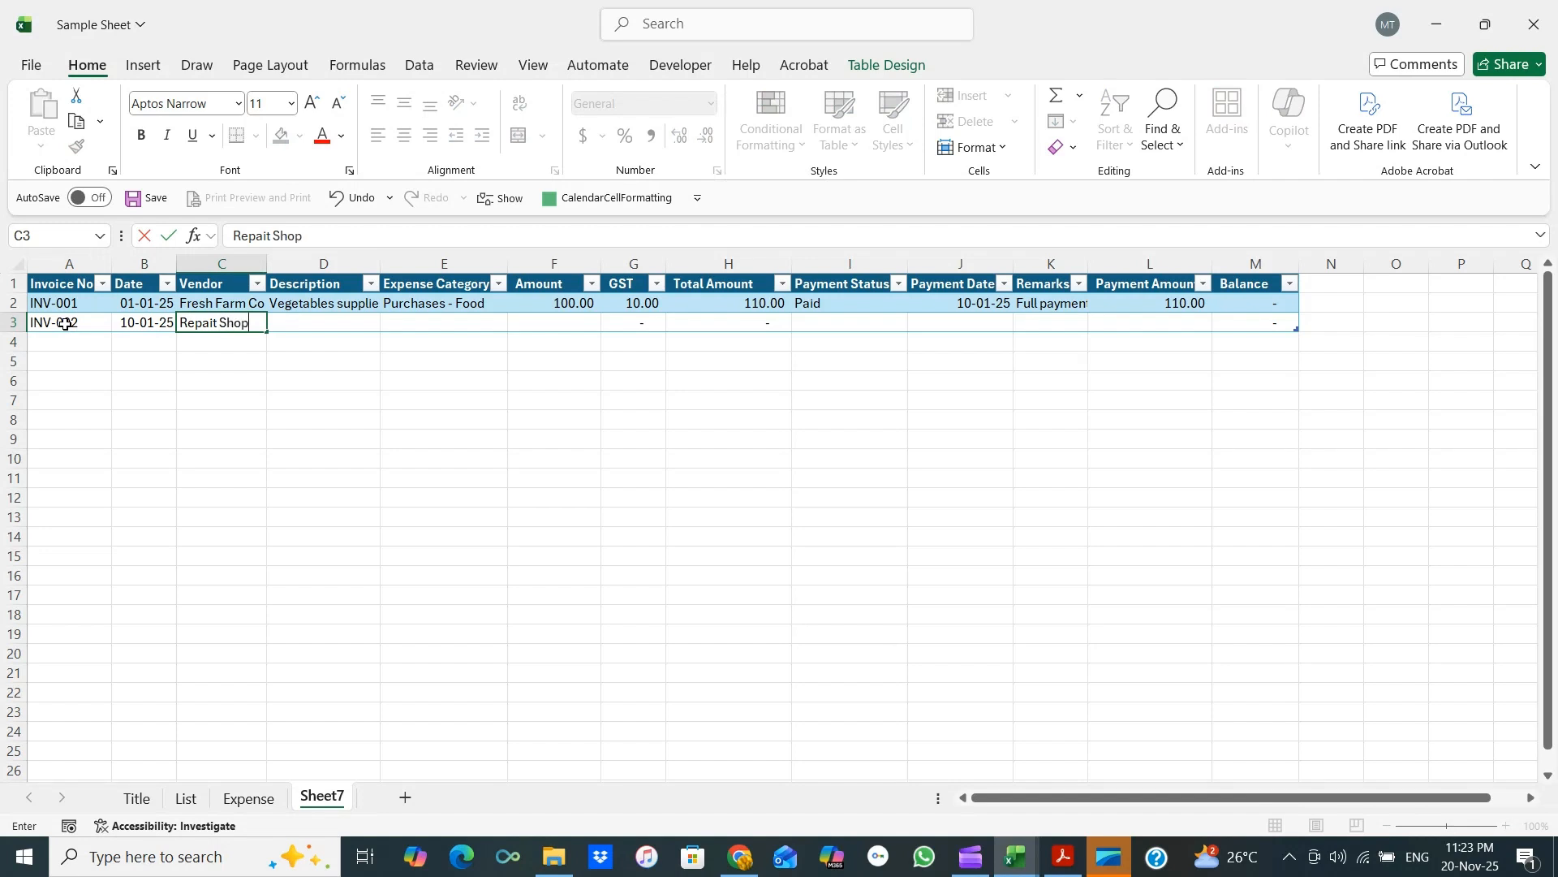
key("Left")
key("Left")
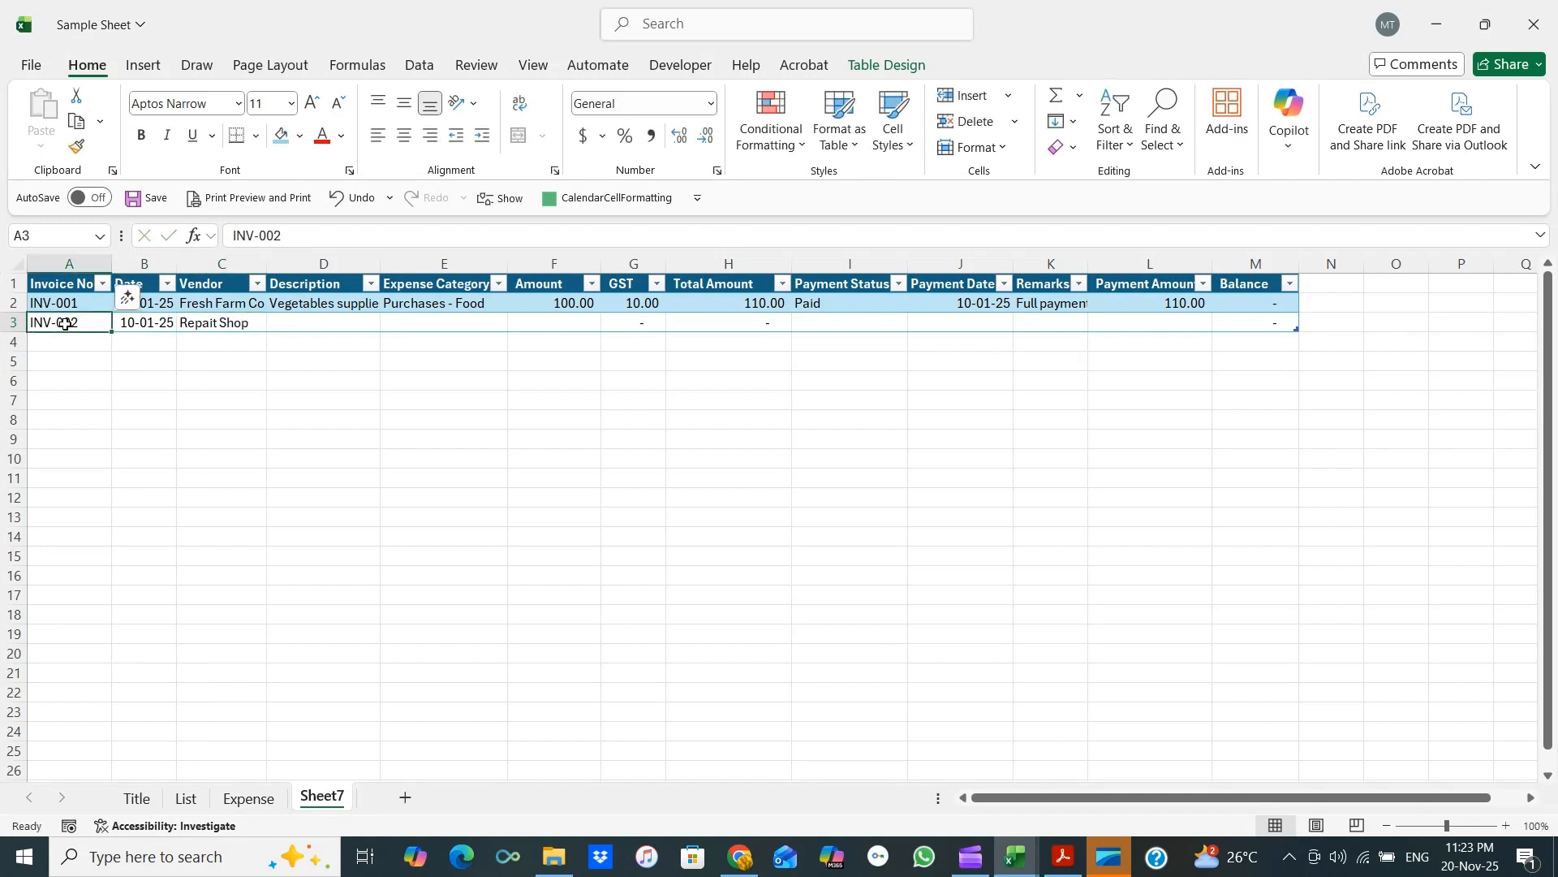
key("Right")
key("Right")
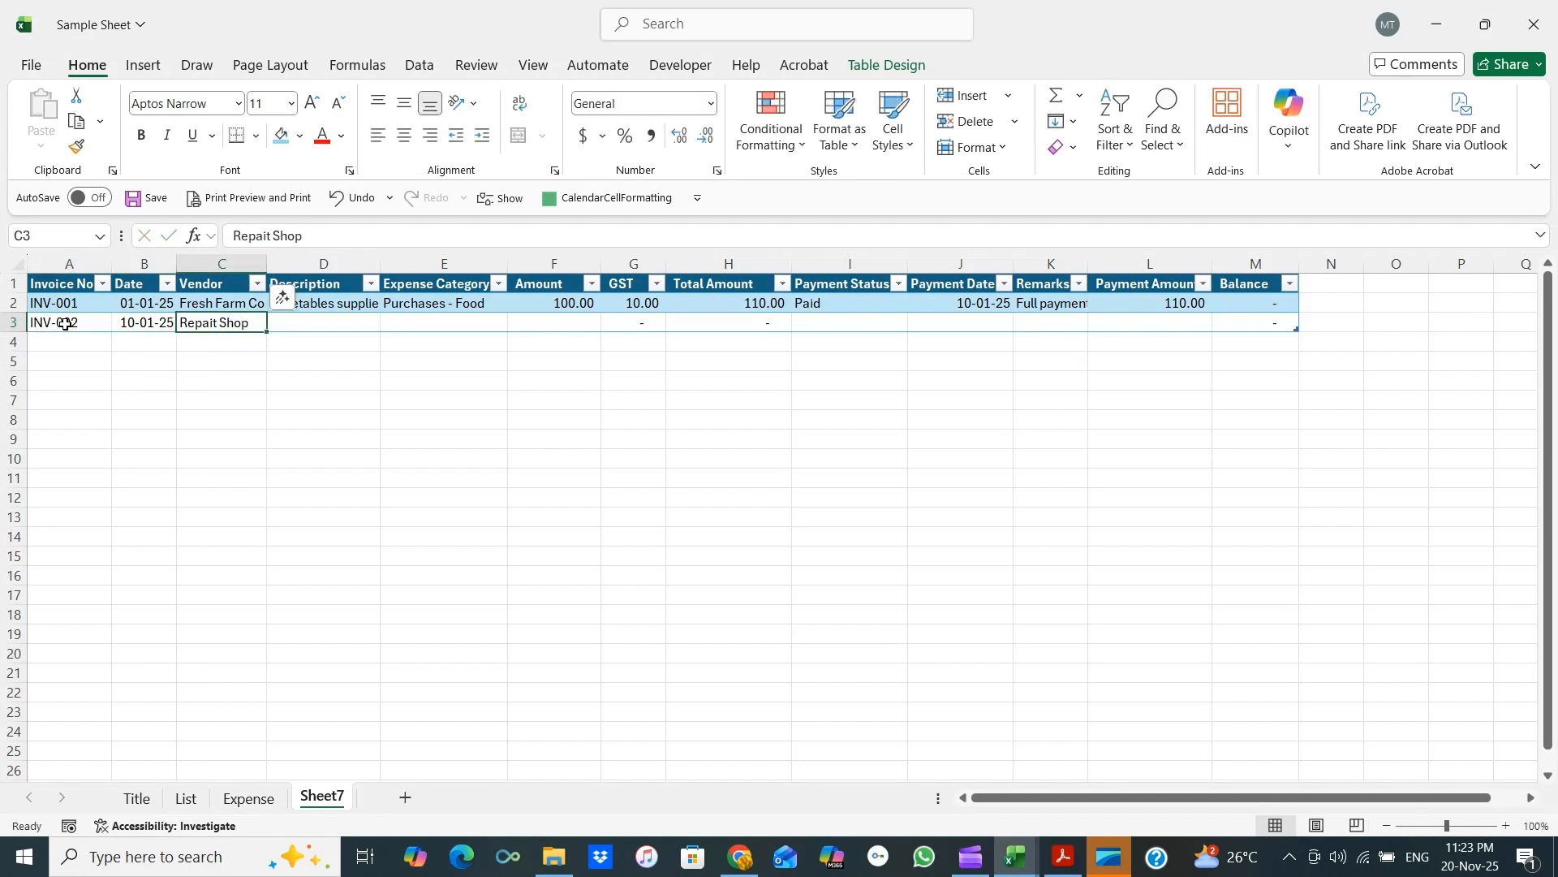
left_click(270, 238)
key("BackSpace")
type("r")
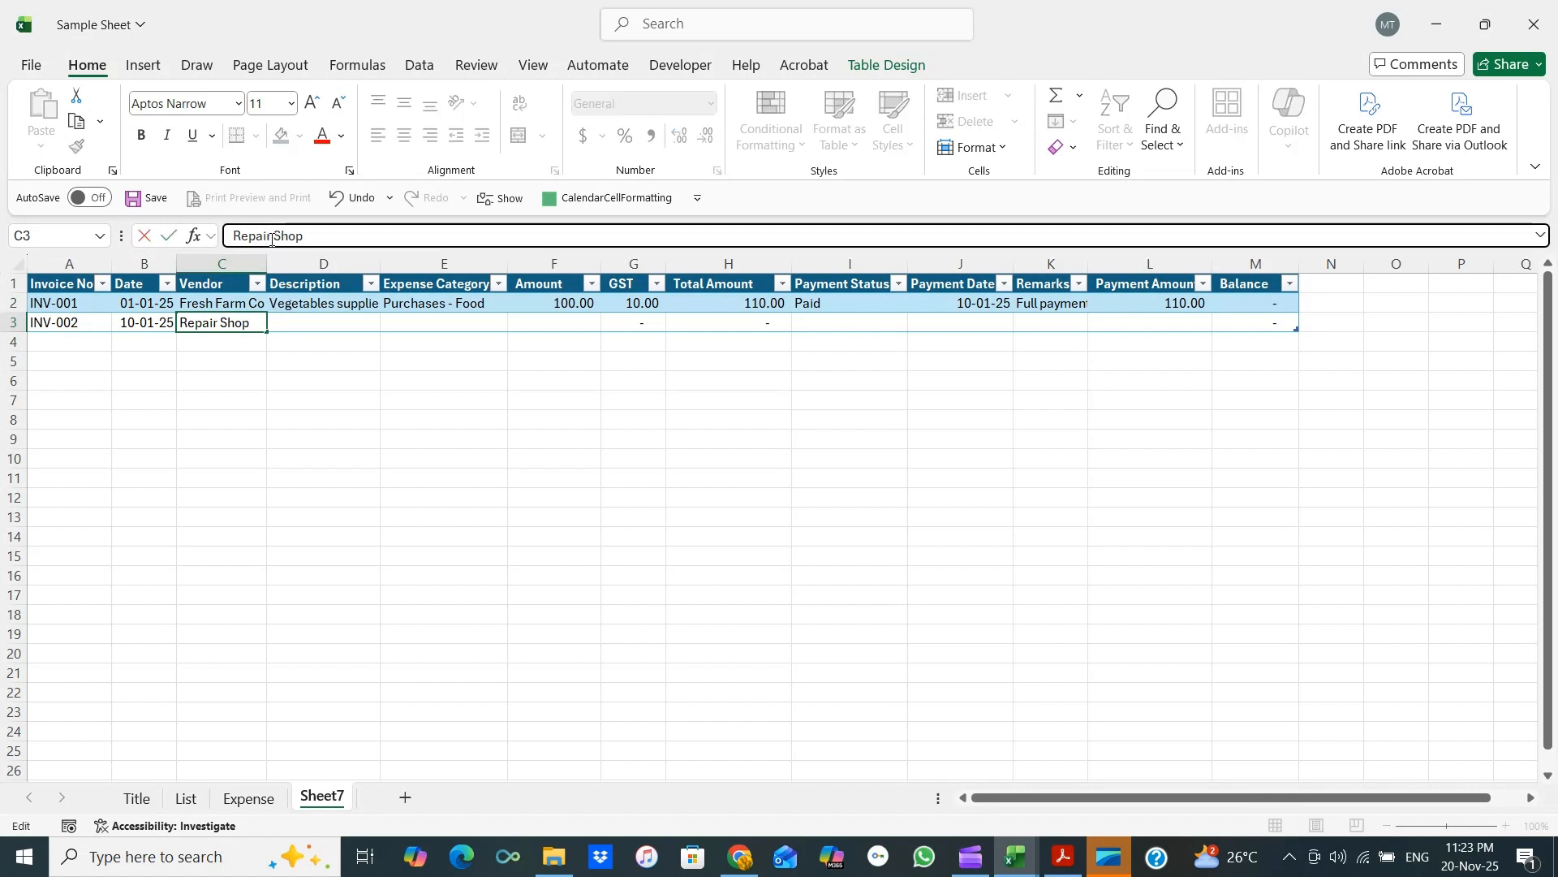
key("Tab")
Enter Repair of oven as the description in D3.
type("Repa")
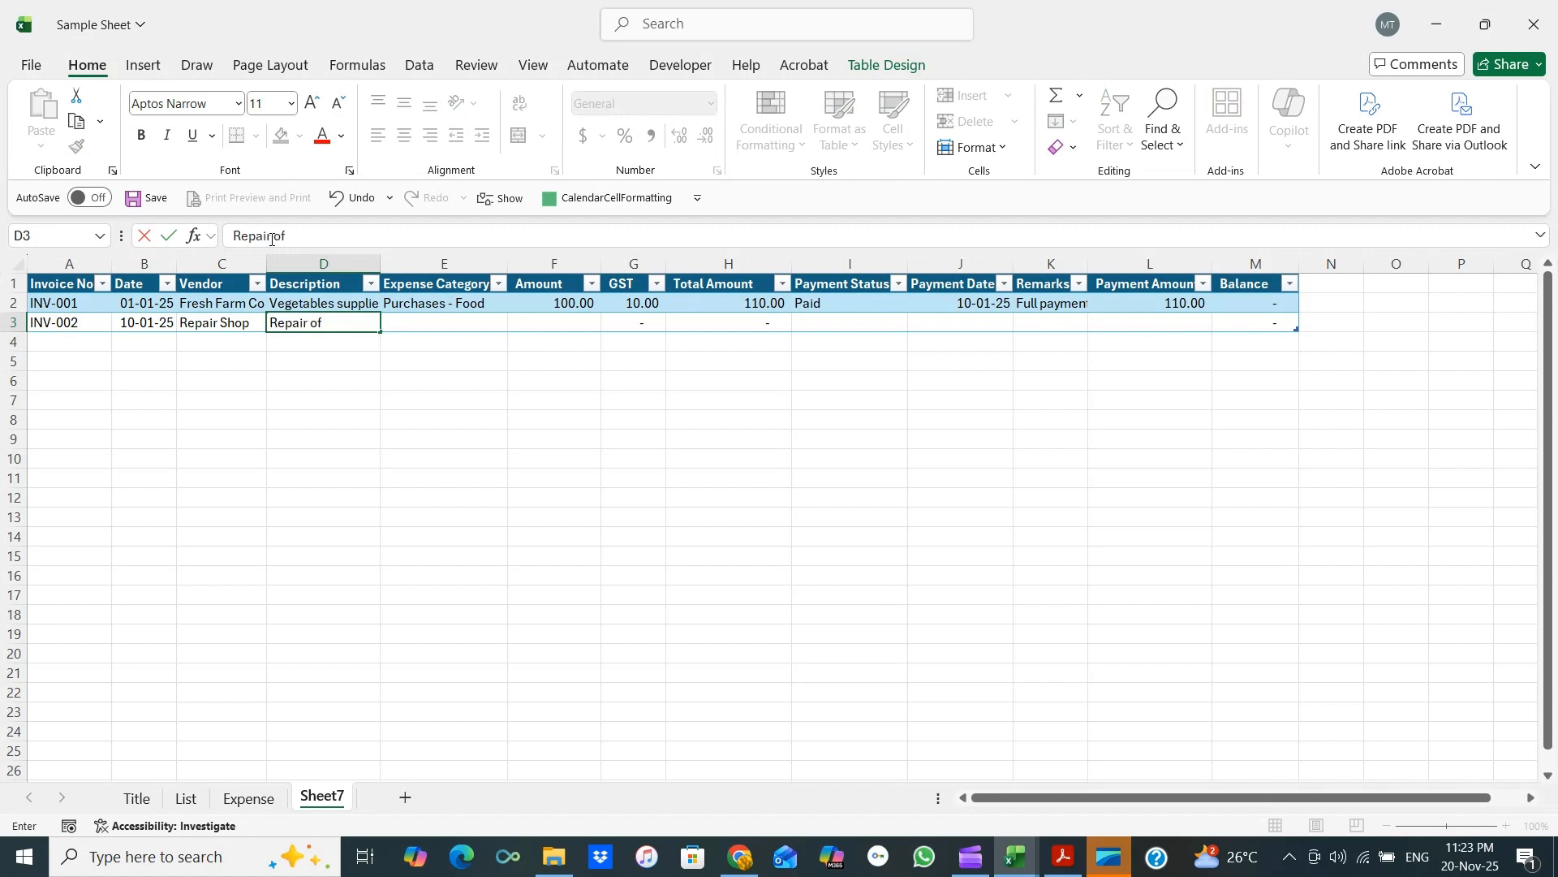
type("ir of oven")
key("Tab")
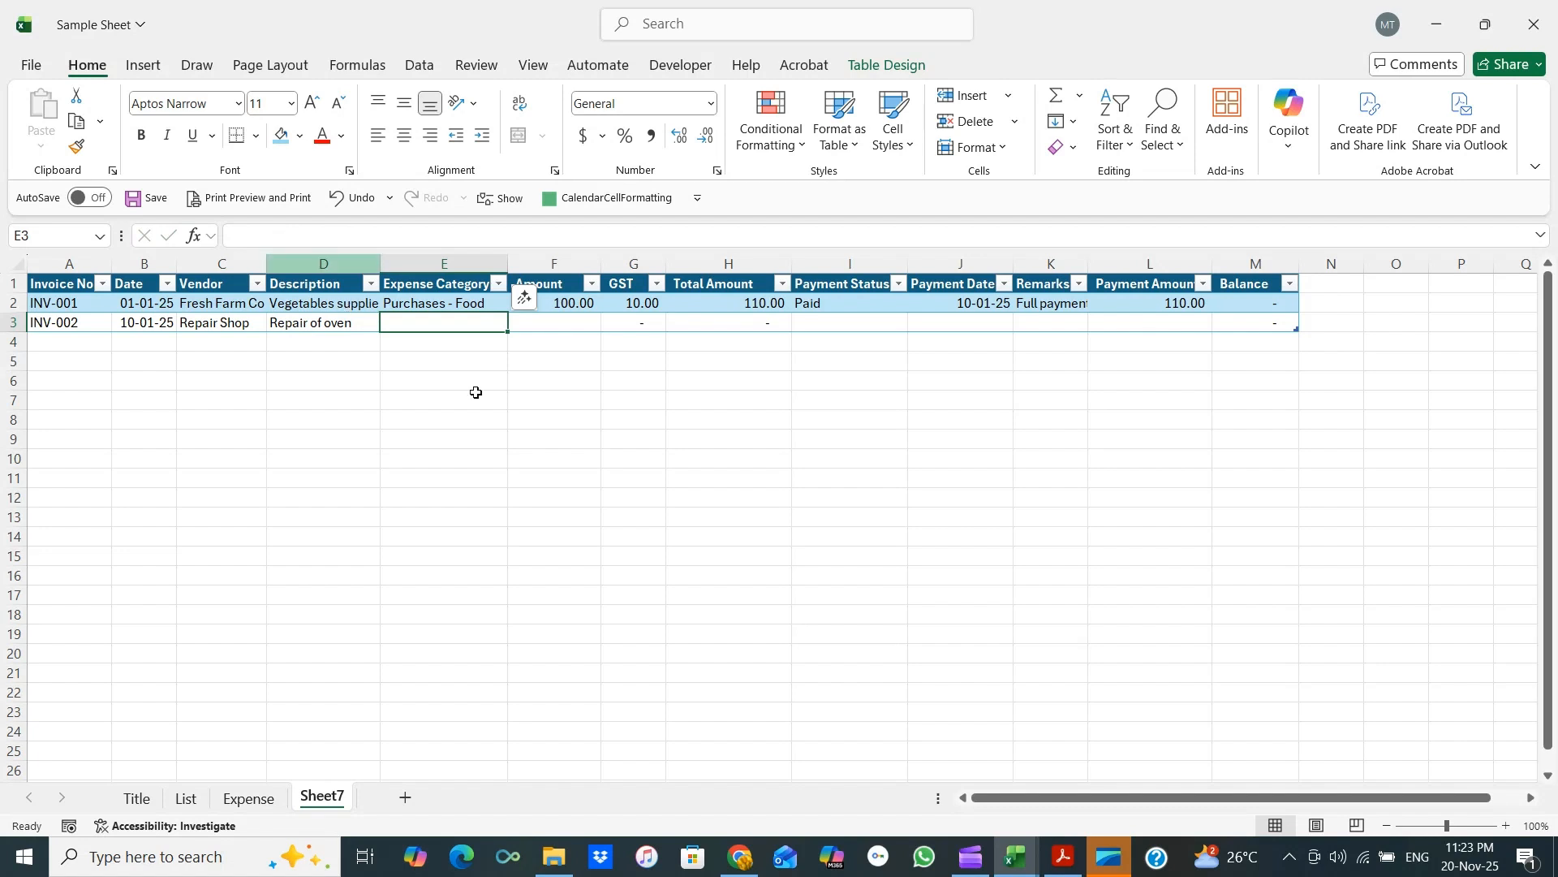
Copy the category Repair and Maintenance from the List sheet into the Expense Category cell E3 on Sheet7.
left_click(185, 799)
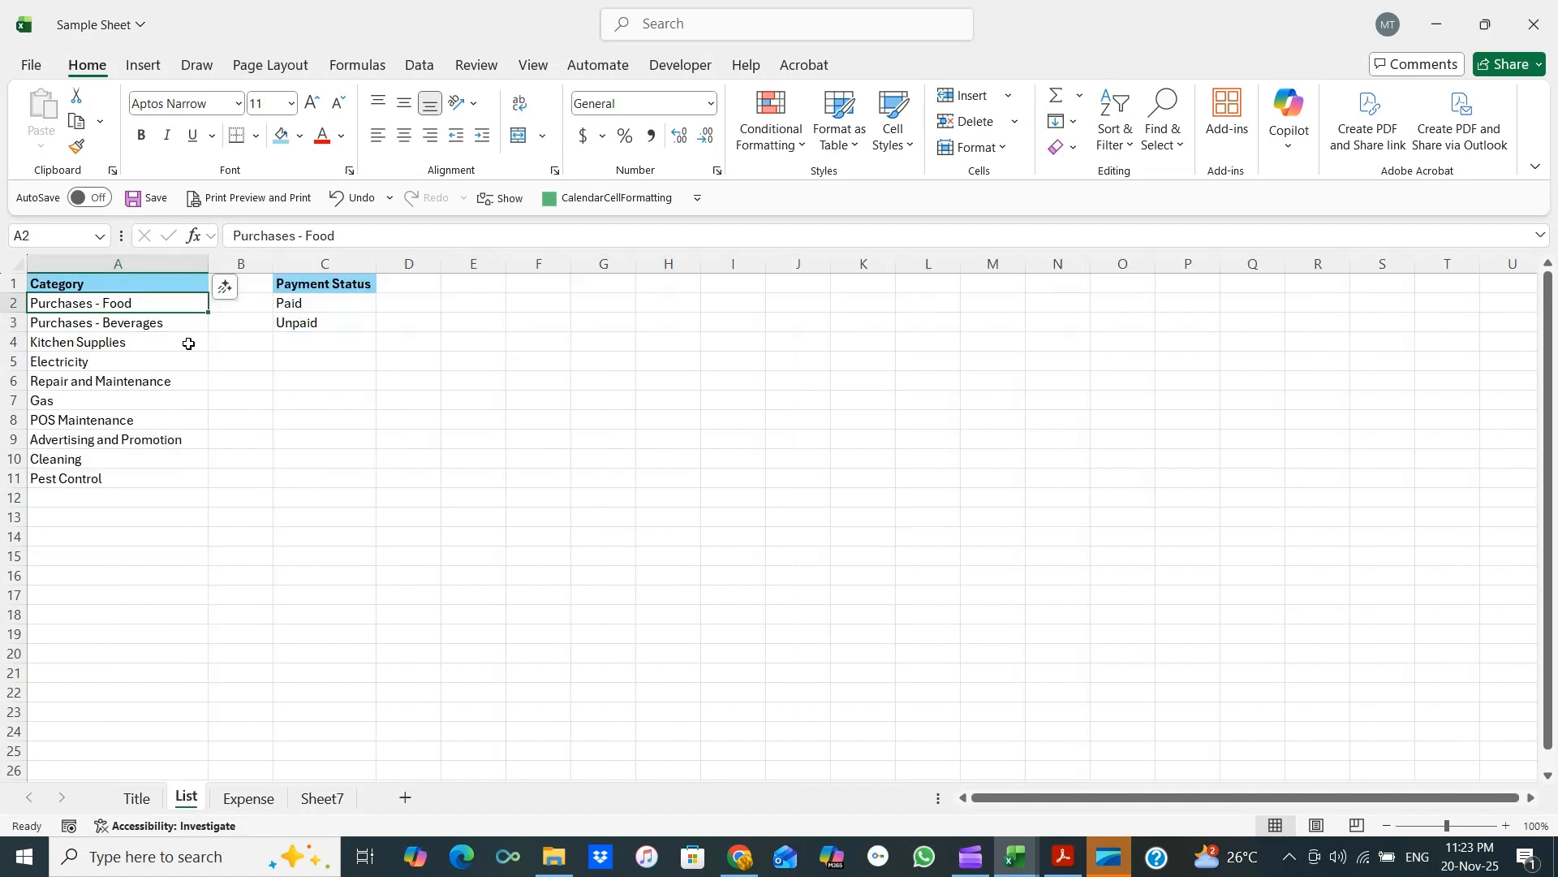
left_click(151, 383)
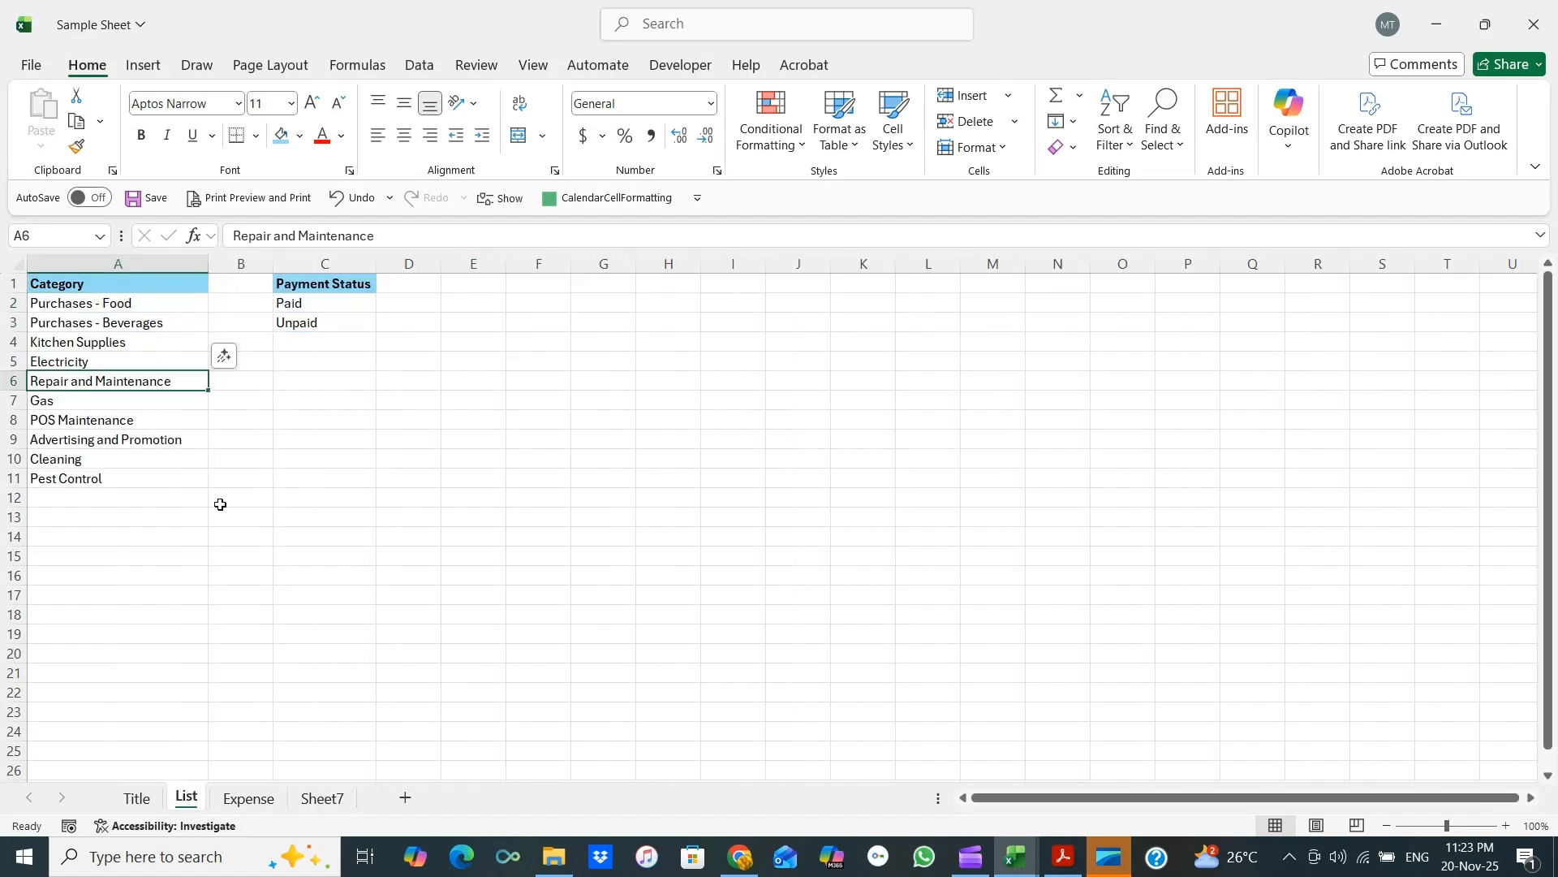
key("ctrl+c")
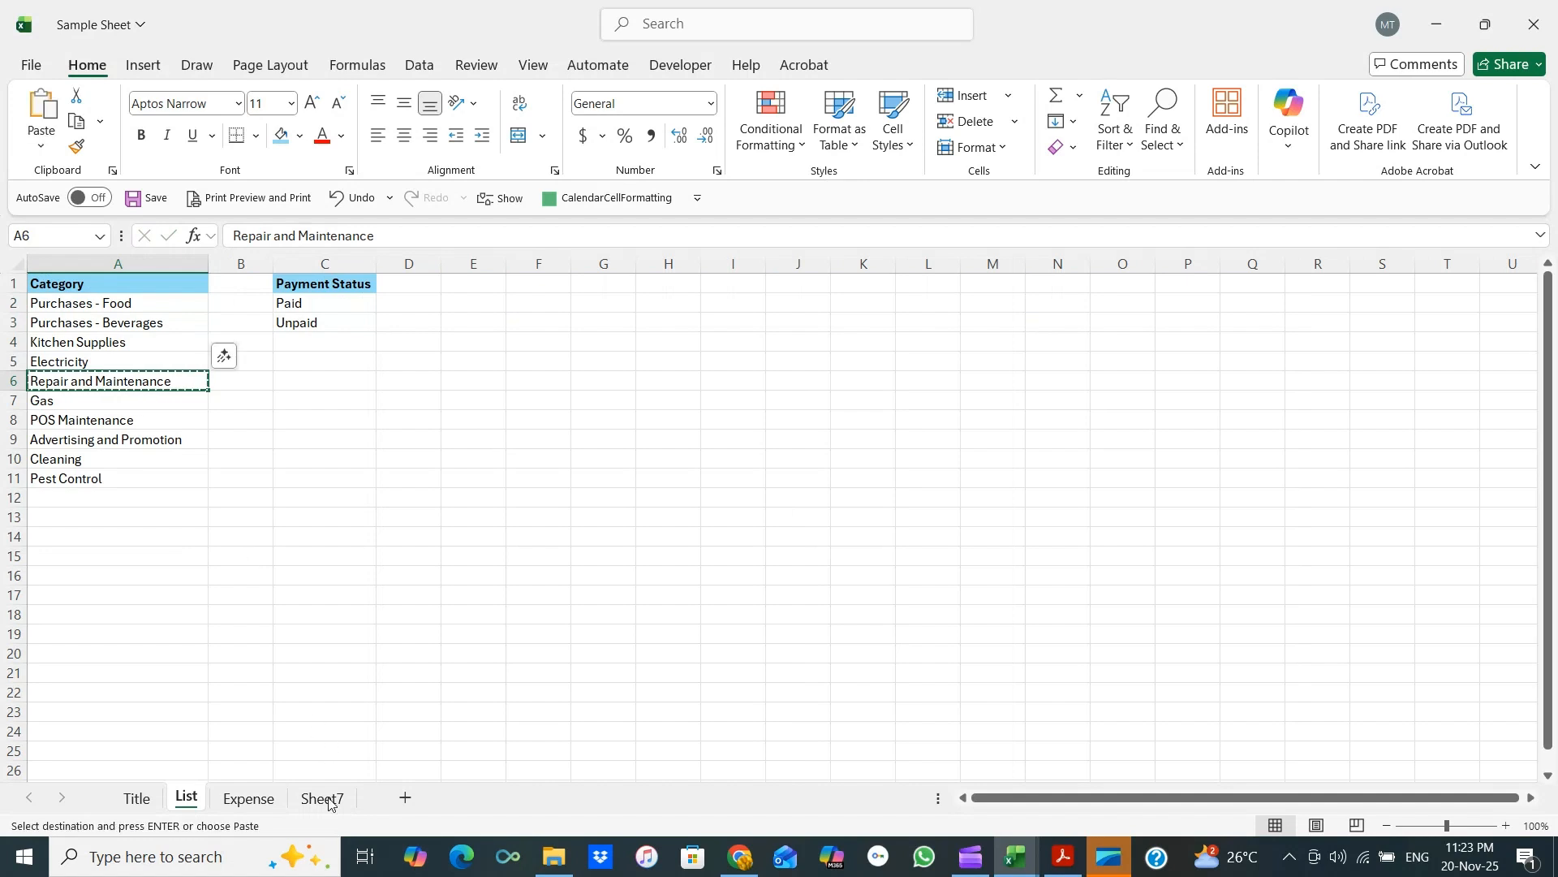
left_click(322, 797)
key("ctrl+v")
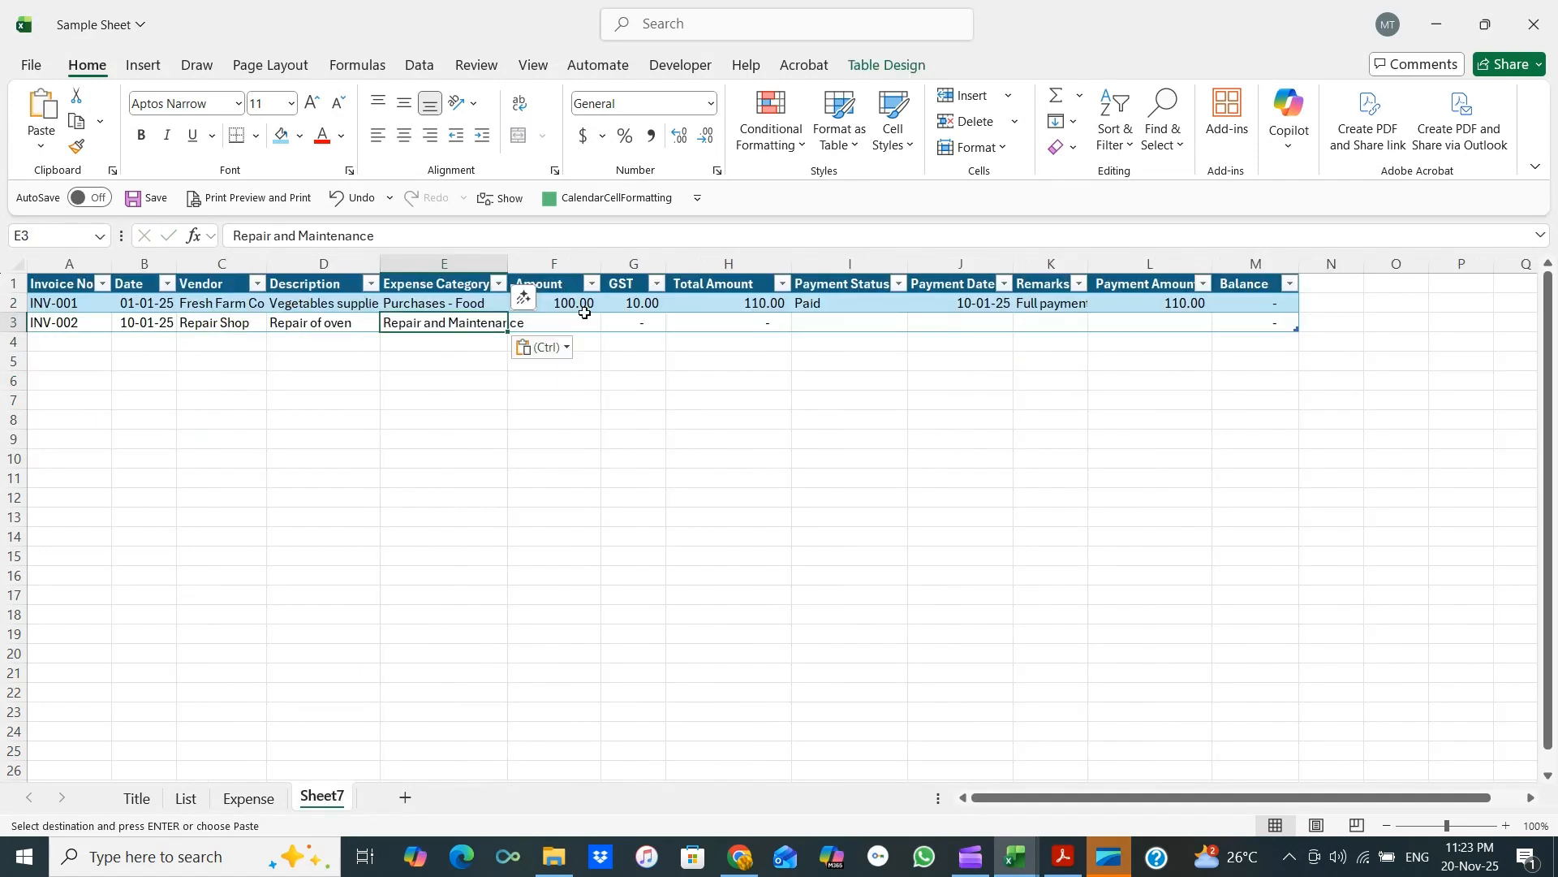
Enter 50 as the amount in F3 and check the GST and Total Amount formulas.
left_click(575, 325)
type("50")
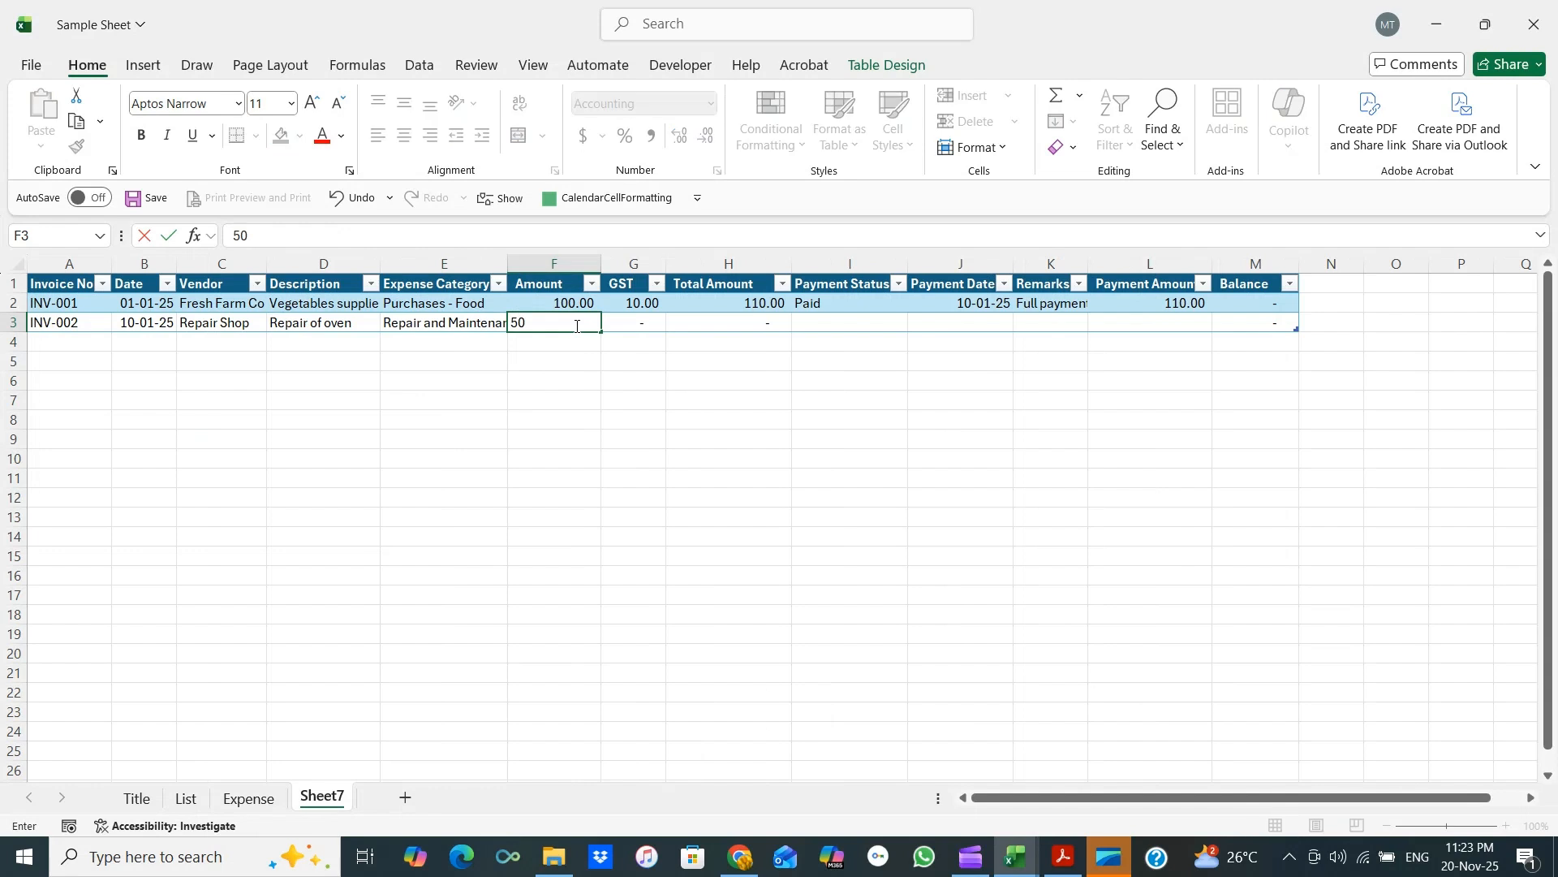
key("Tab")
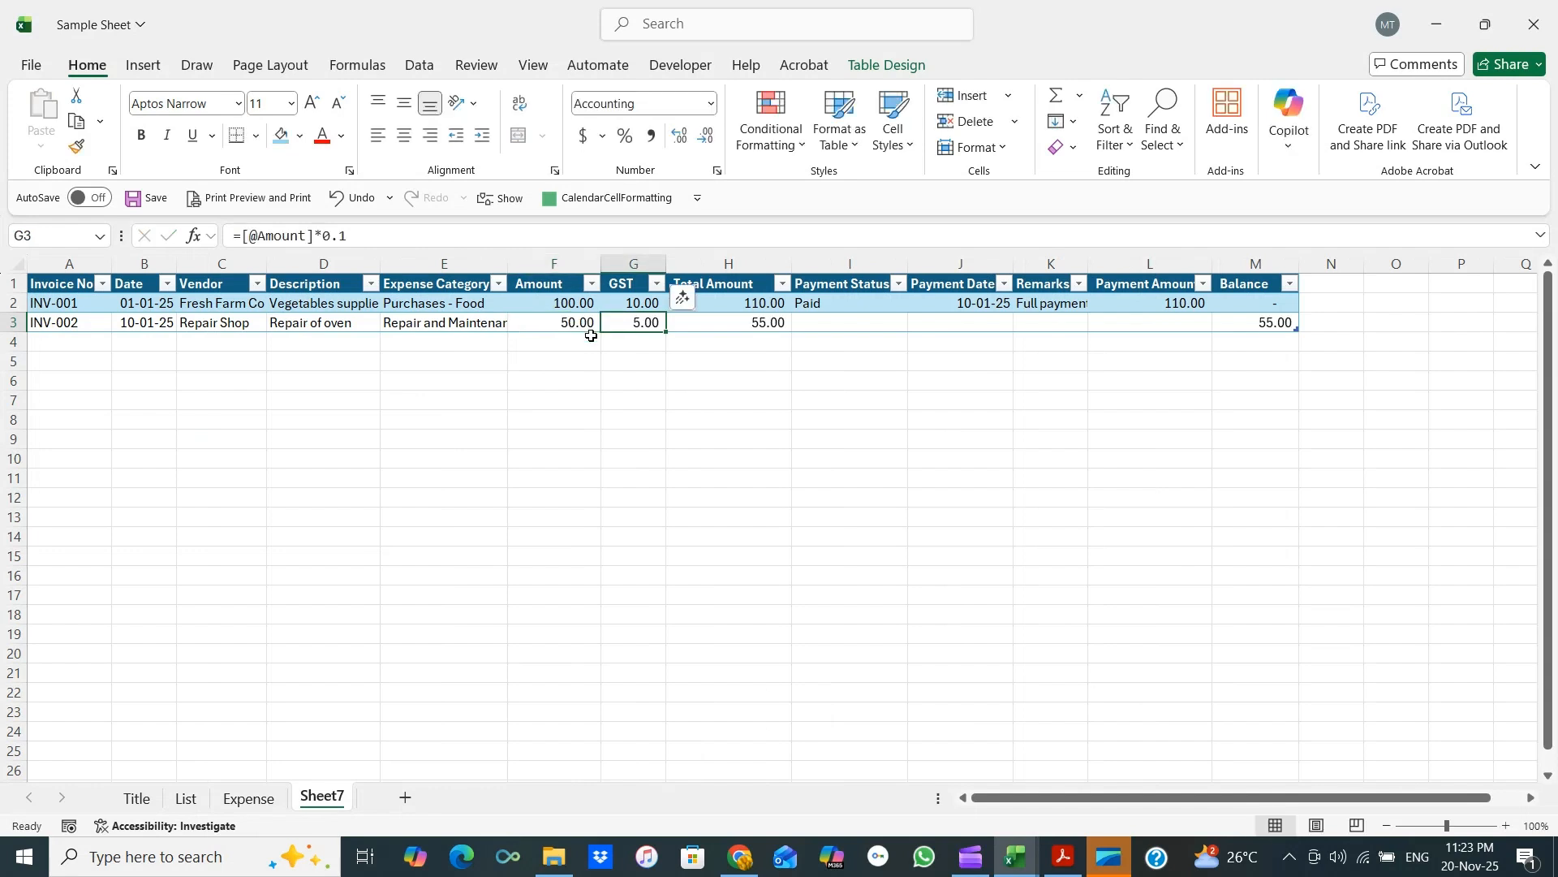
left_click(652, 303)
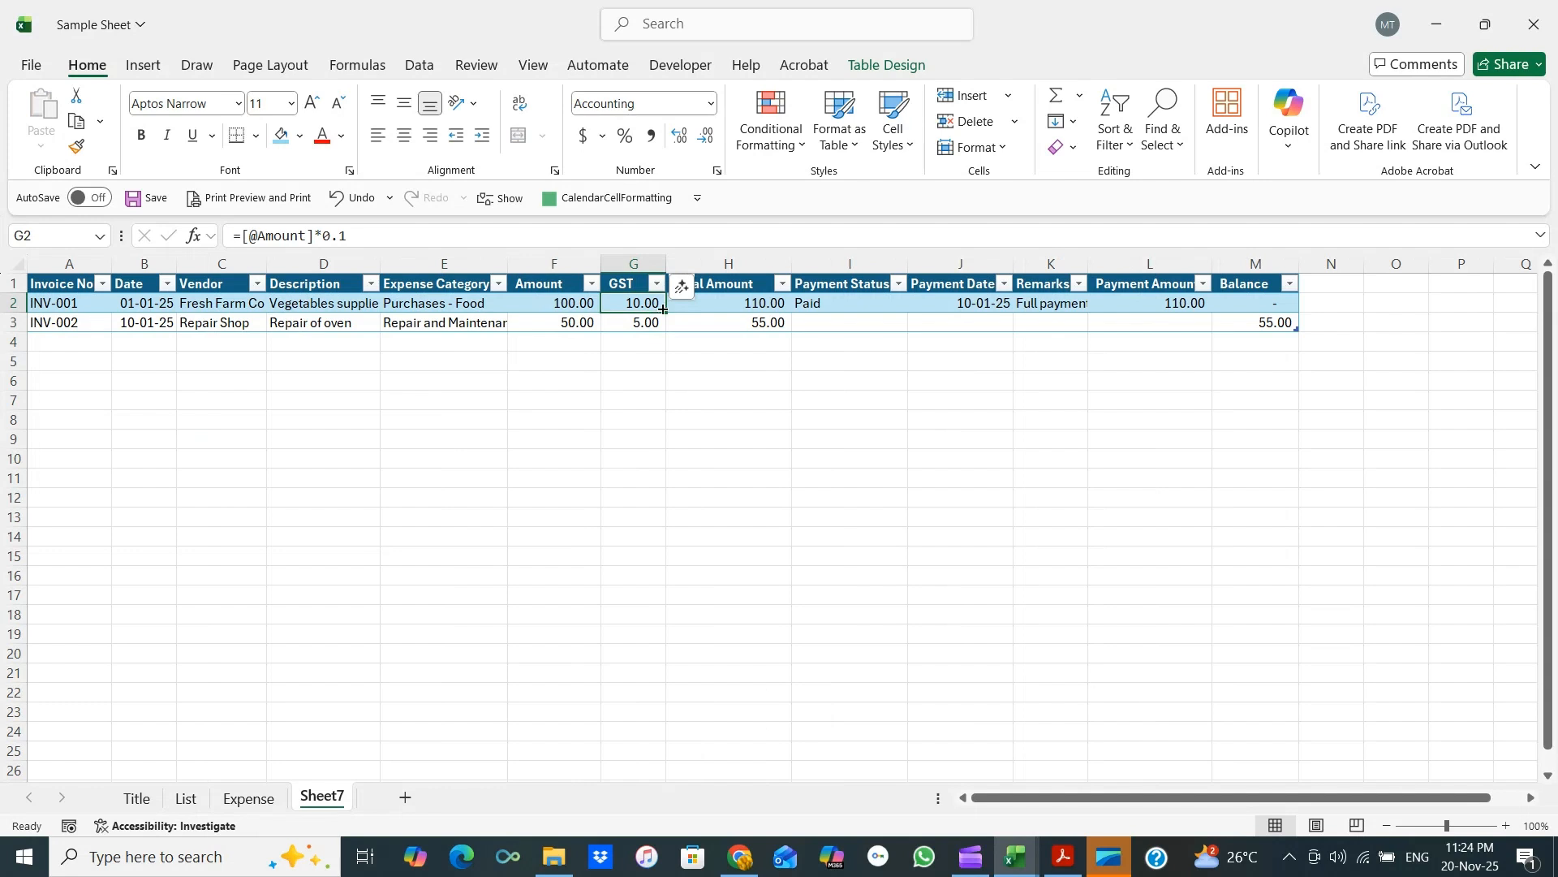
left_click(748, 323)
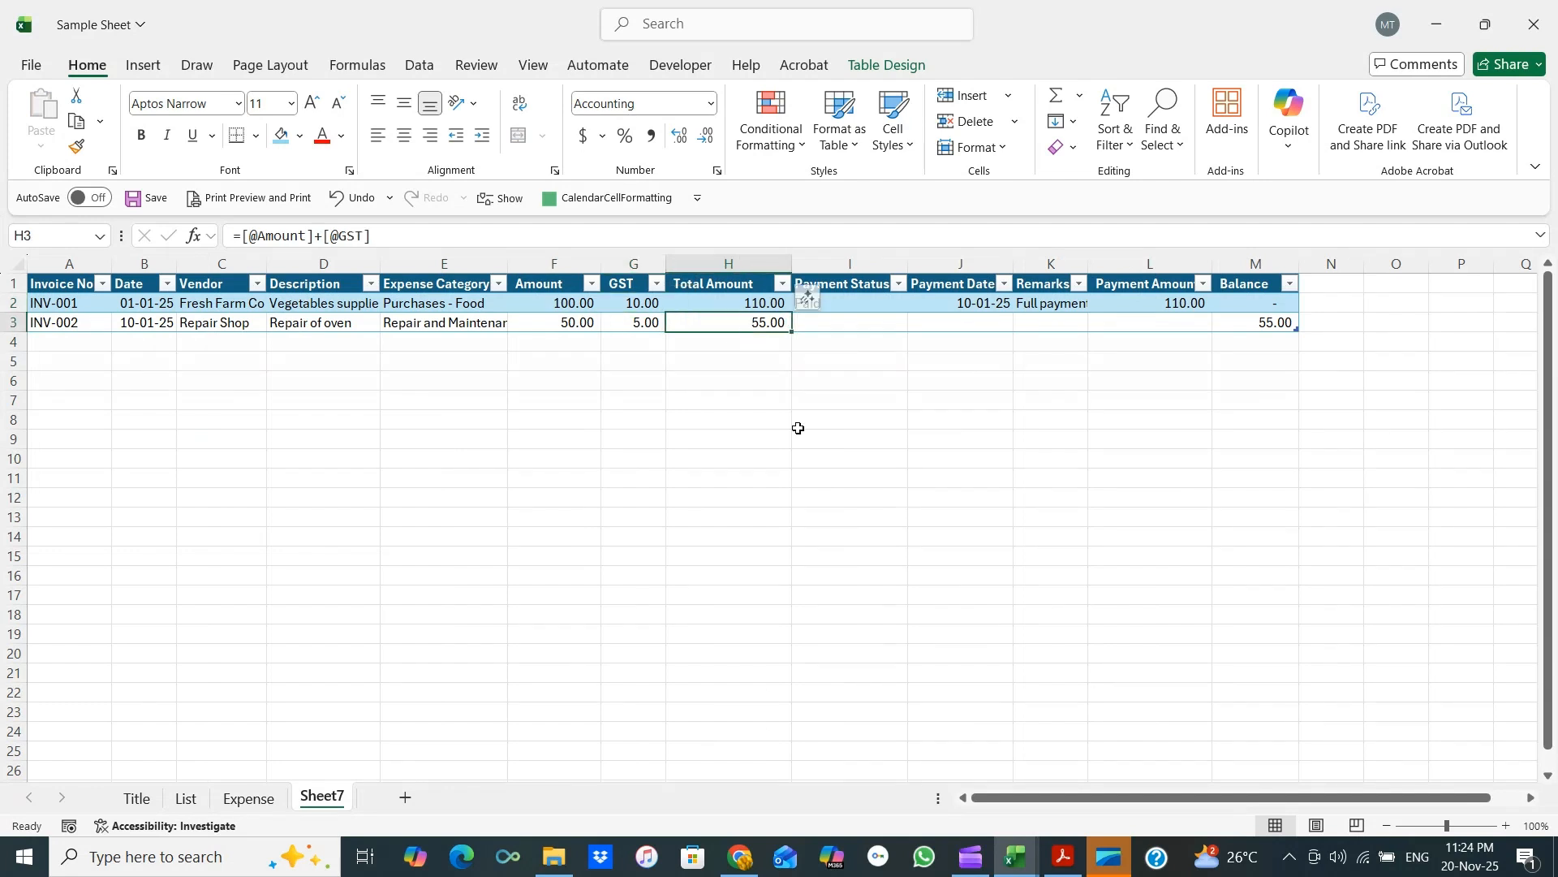
Set the payment status in I3 to Unpaid, leave the payment date, remarks and payment amount blank, and check the balance formula.
left_click(827, 327)
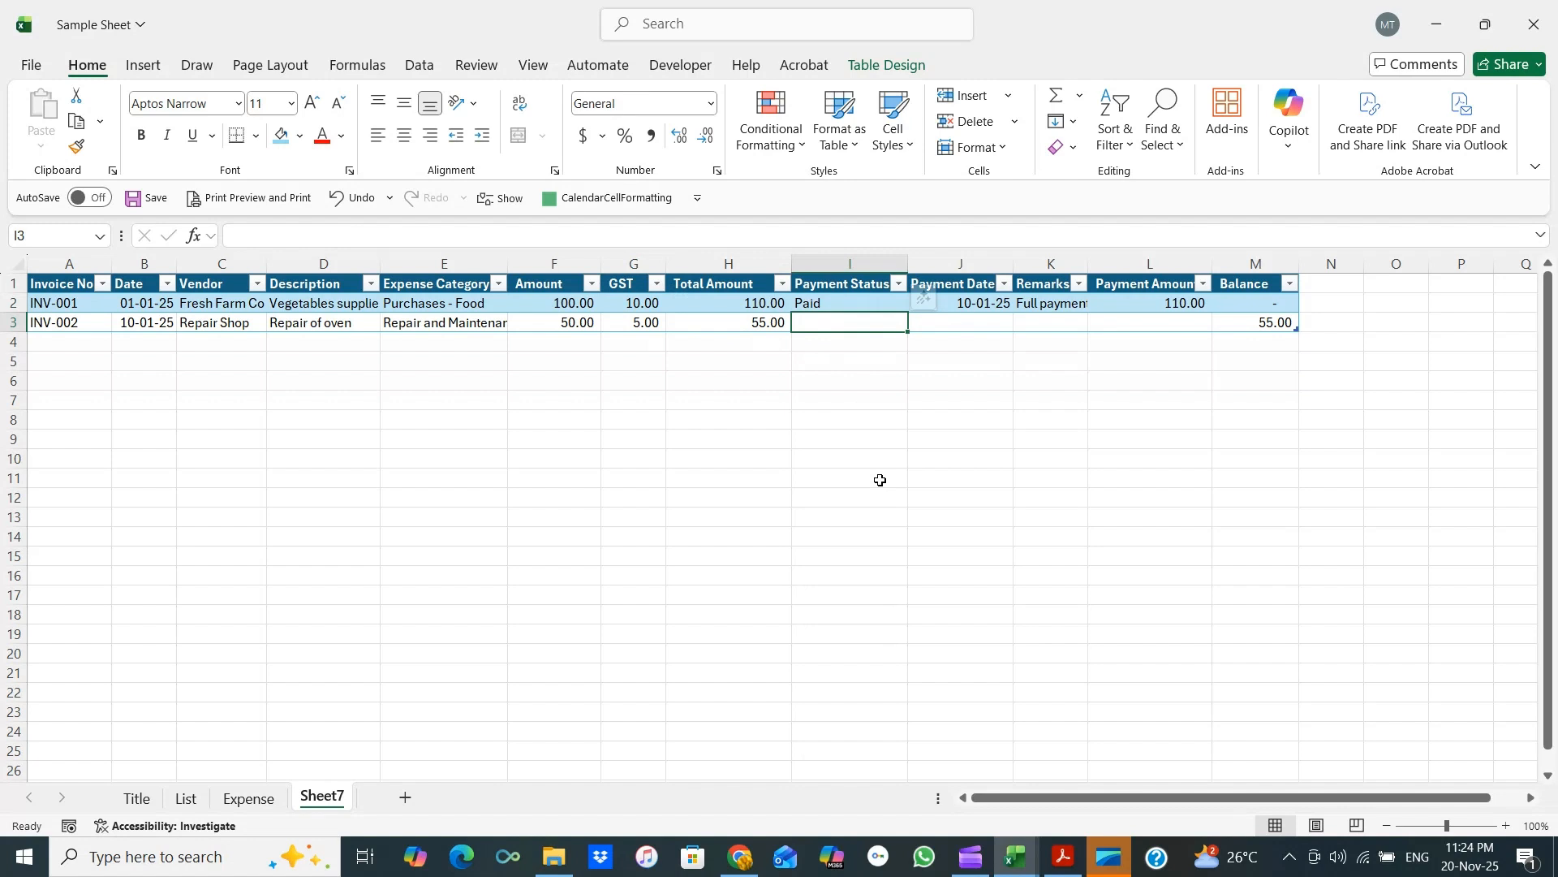
type("Unpaid")
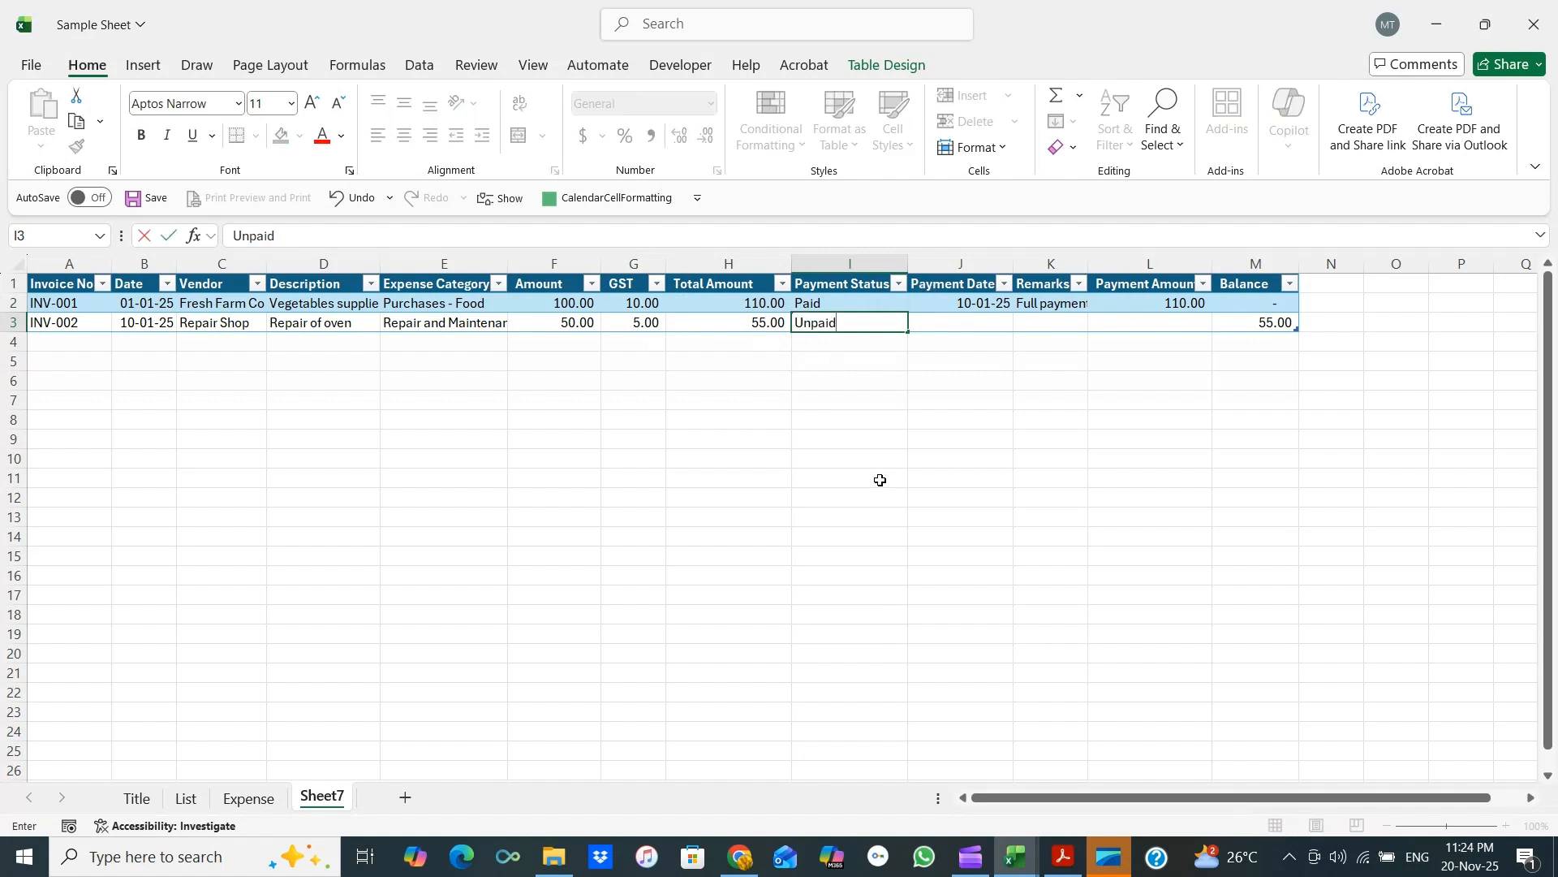
key("Tab")
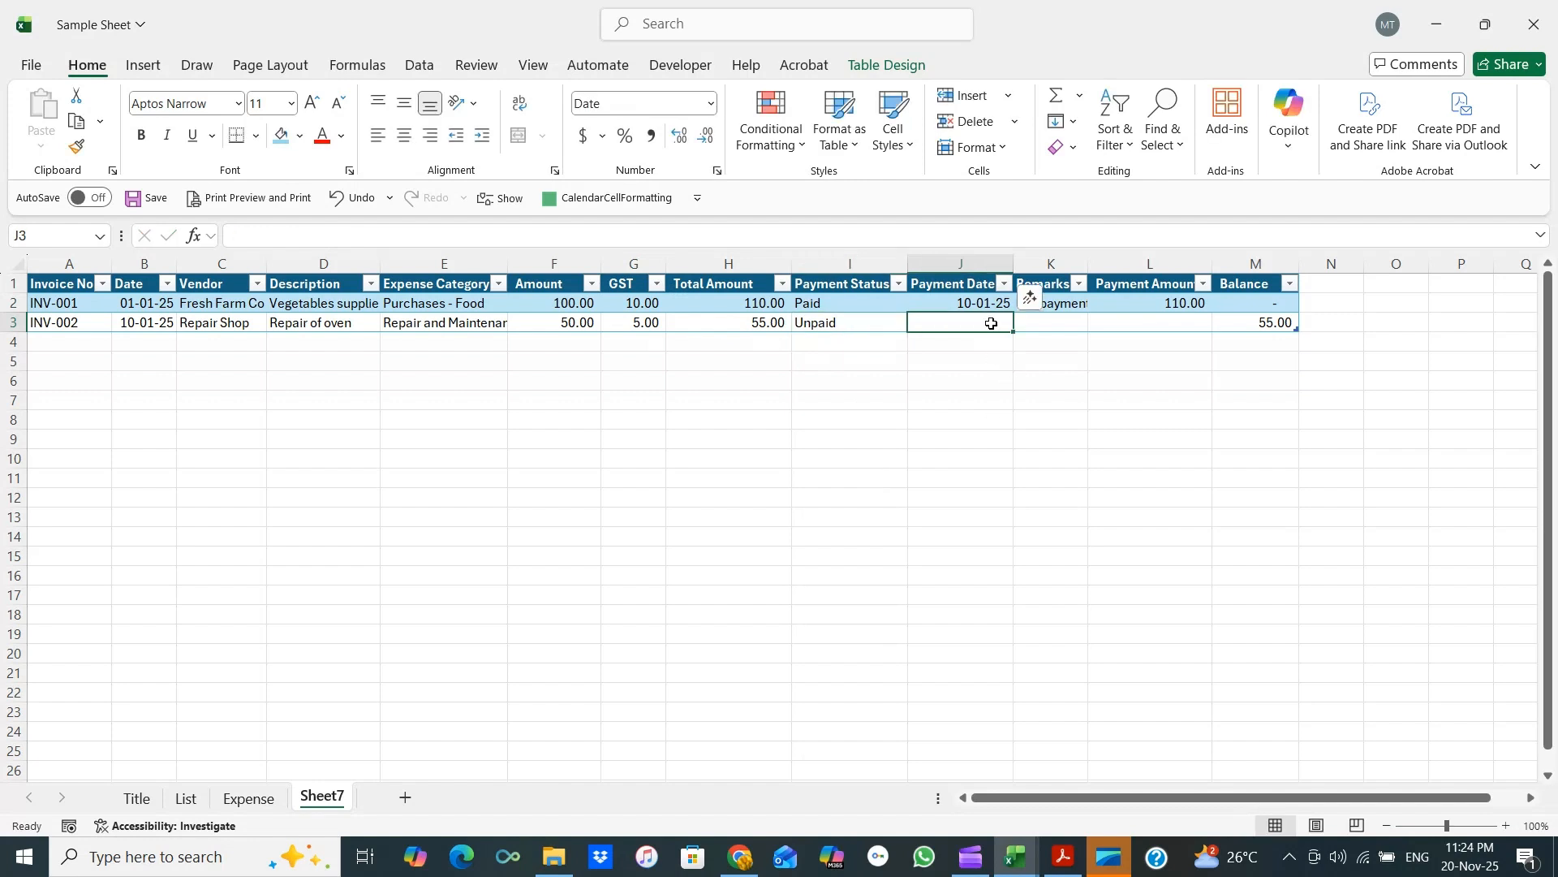
left_click(1055, 324)
left_click(1149, 323)
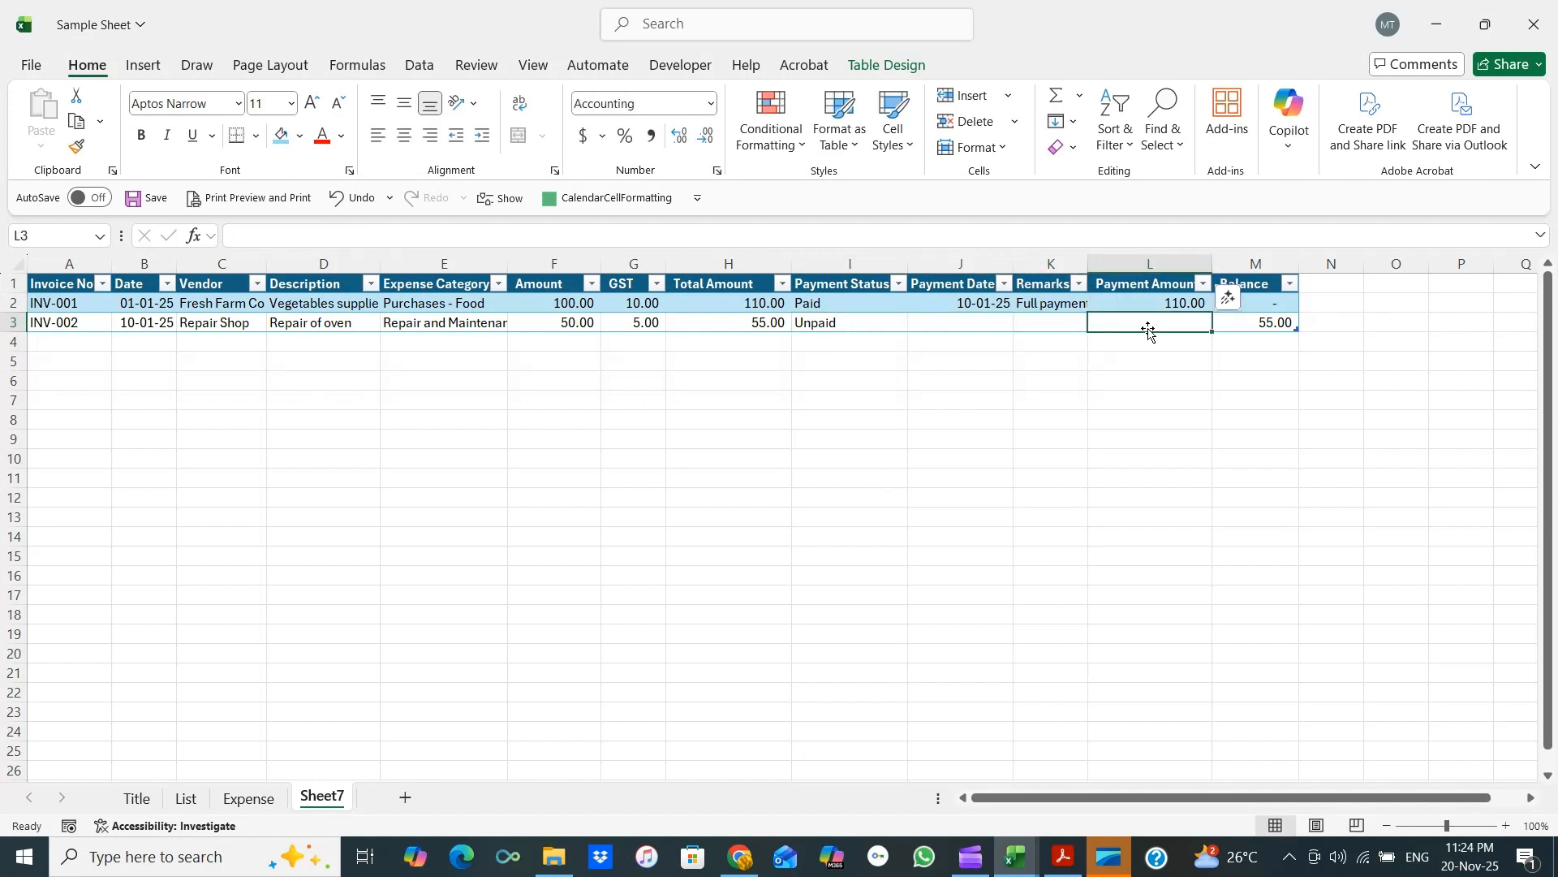
left_click(1252, 325)
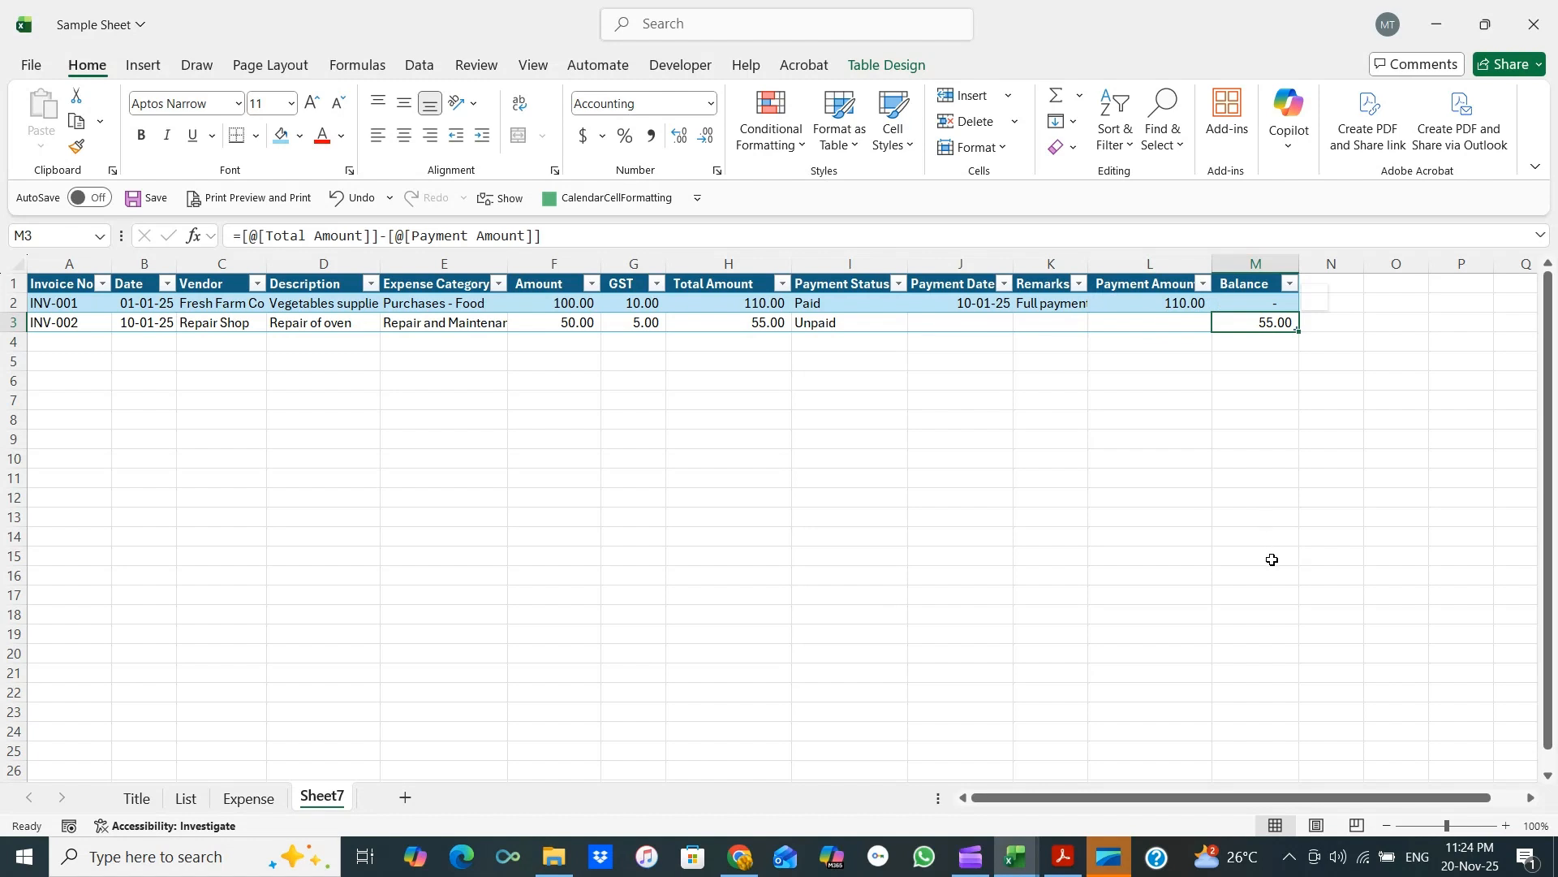
left_click(1282, 345)
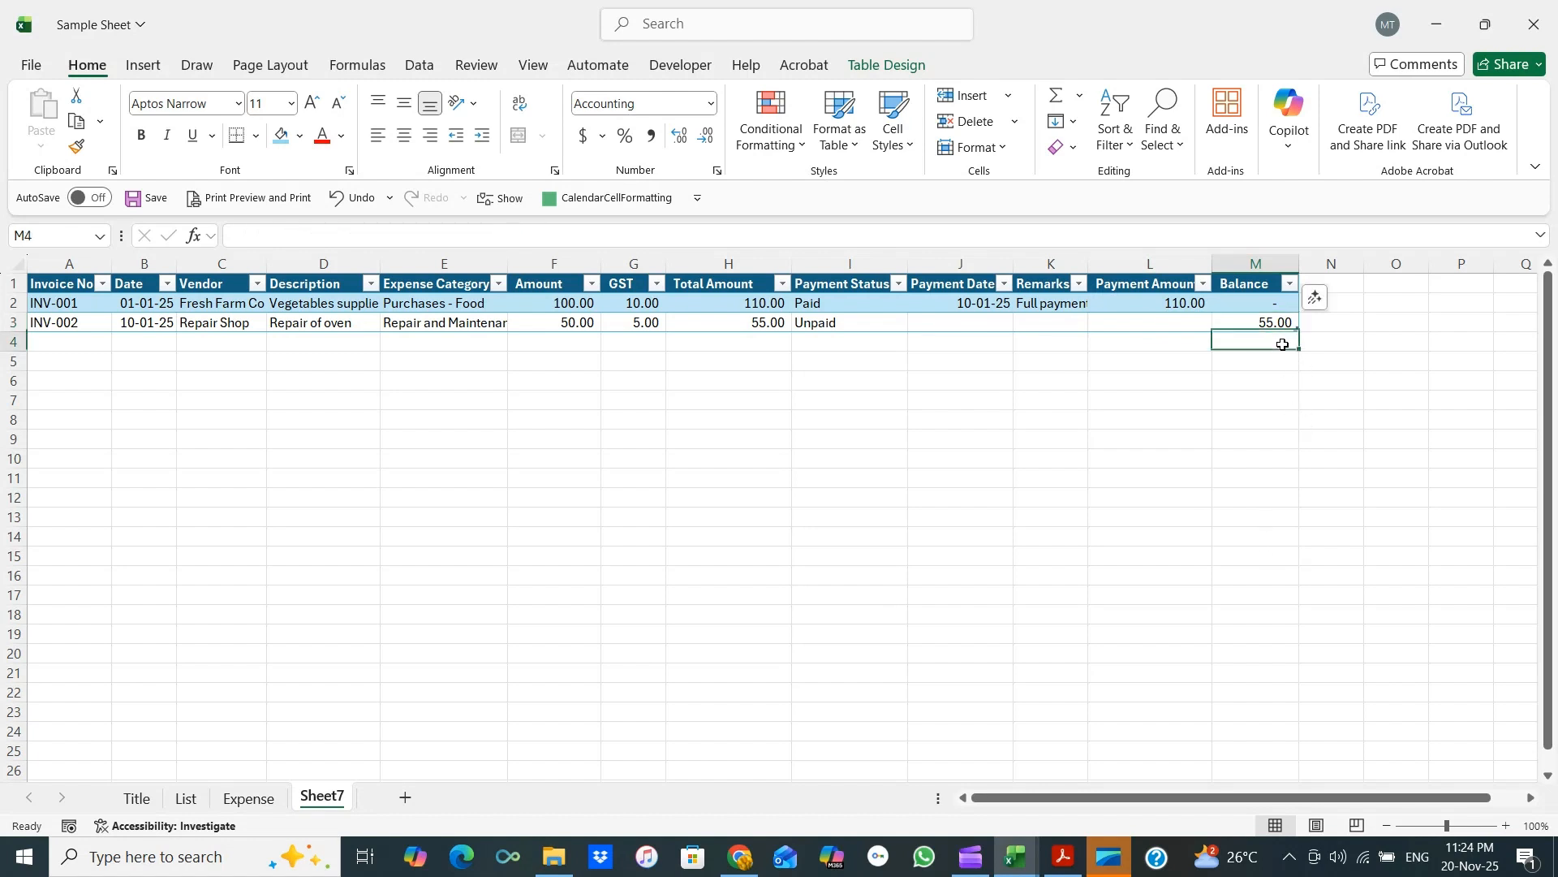
Start a third invoice in row 4 with invoice number INV-003 and date 15/1/2025.
left_click(78, 341)
type("INV")
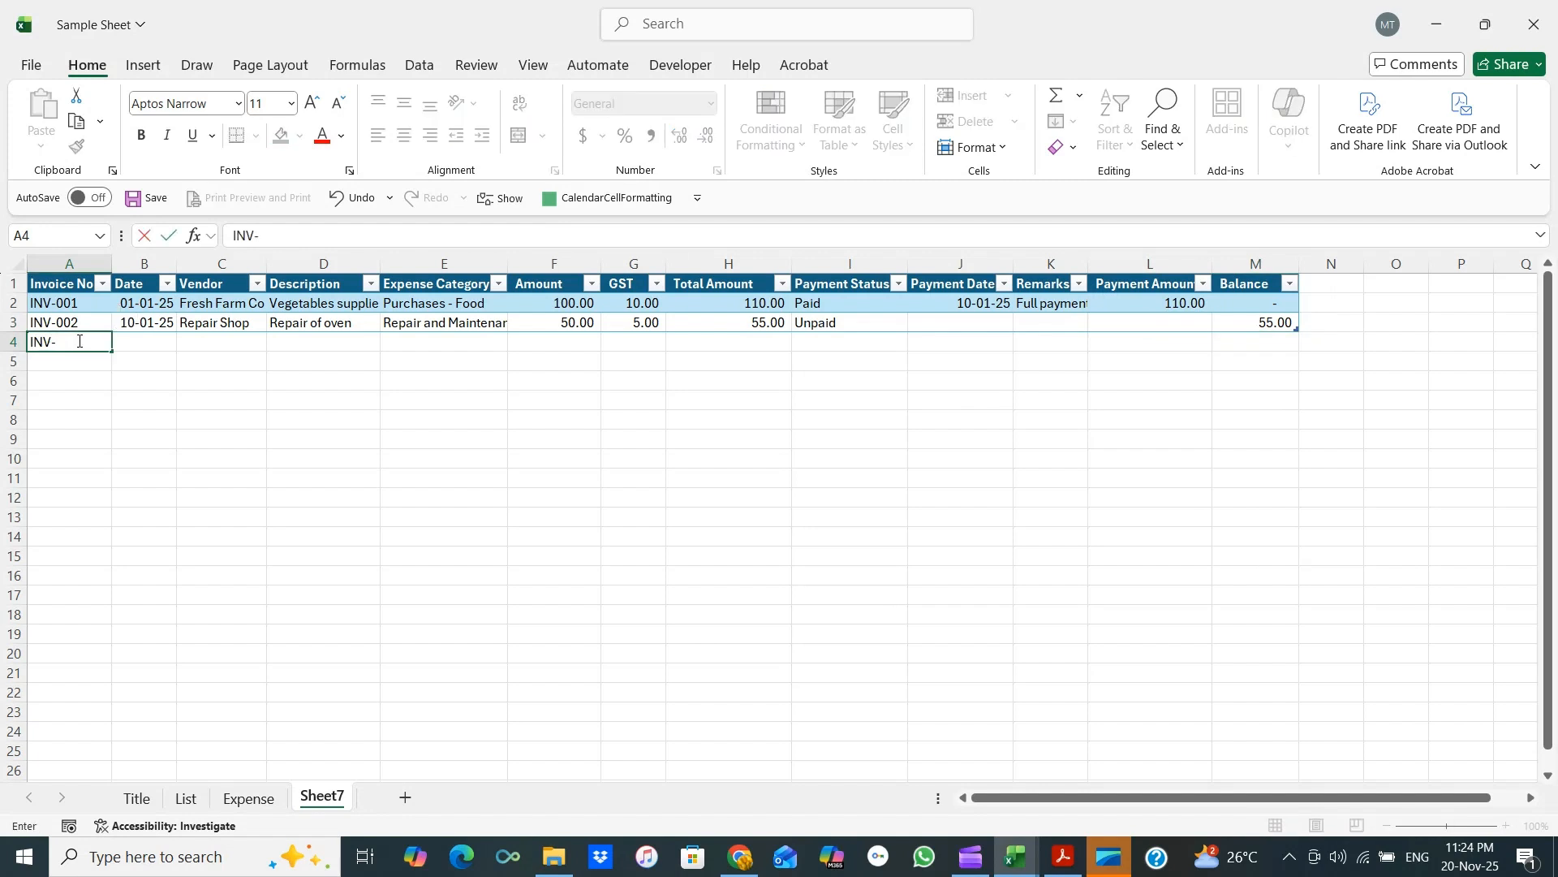
type("-003")
key("Tab")
type("15/1")
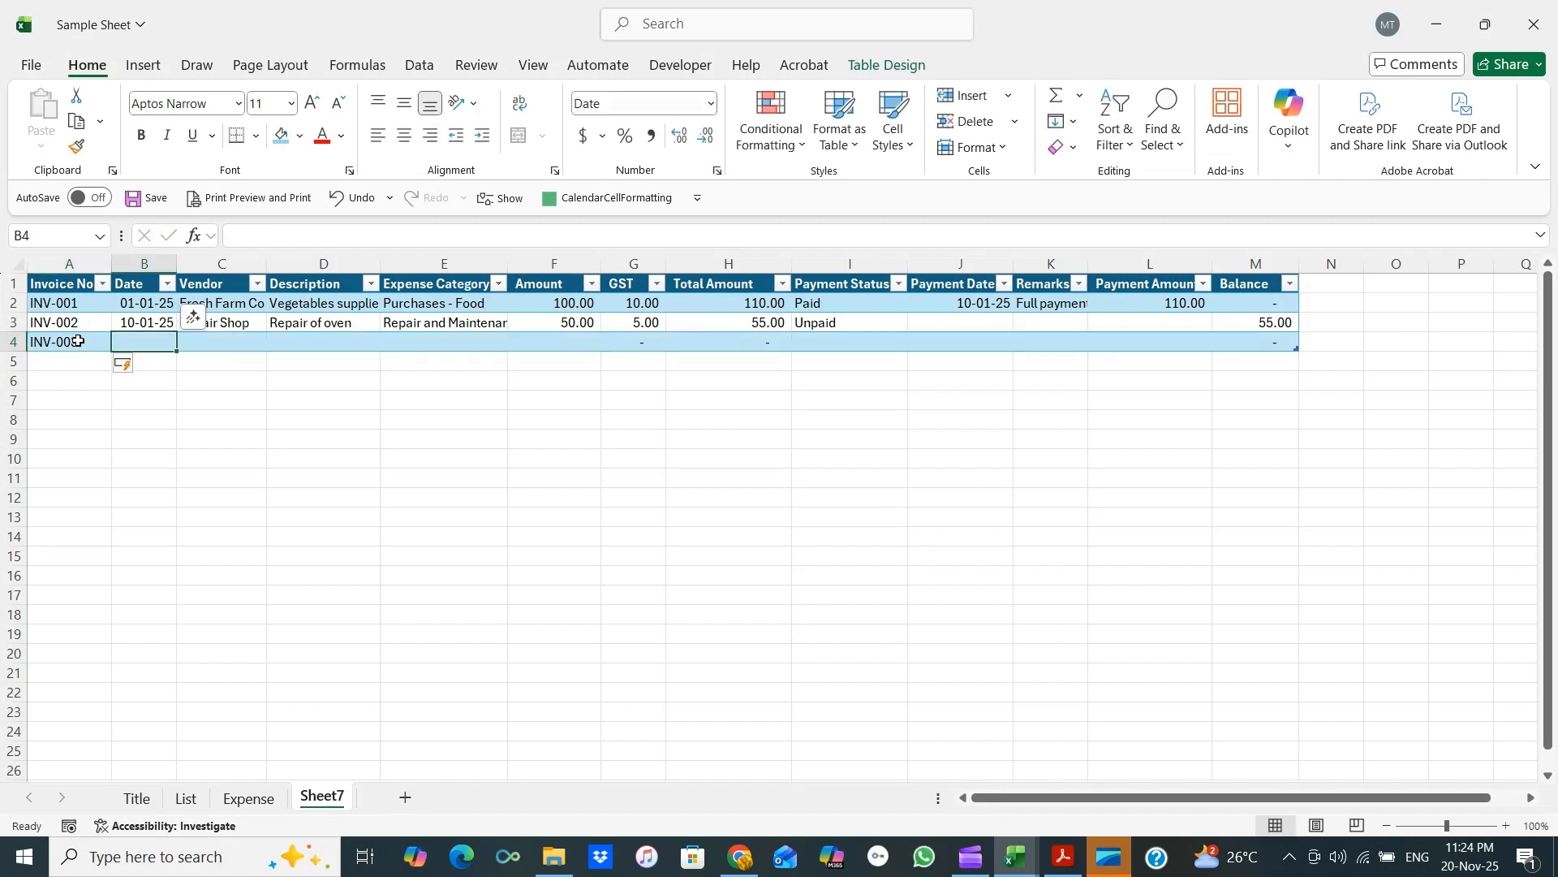
type("/2025")
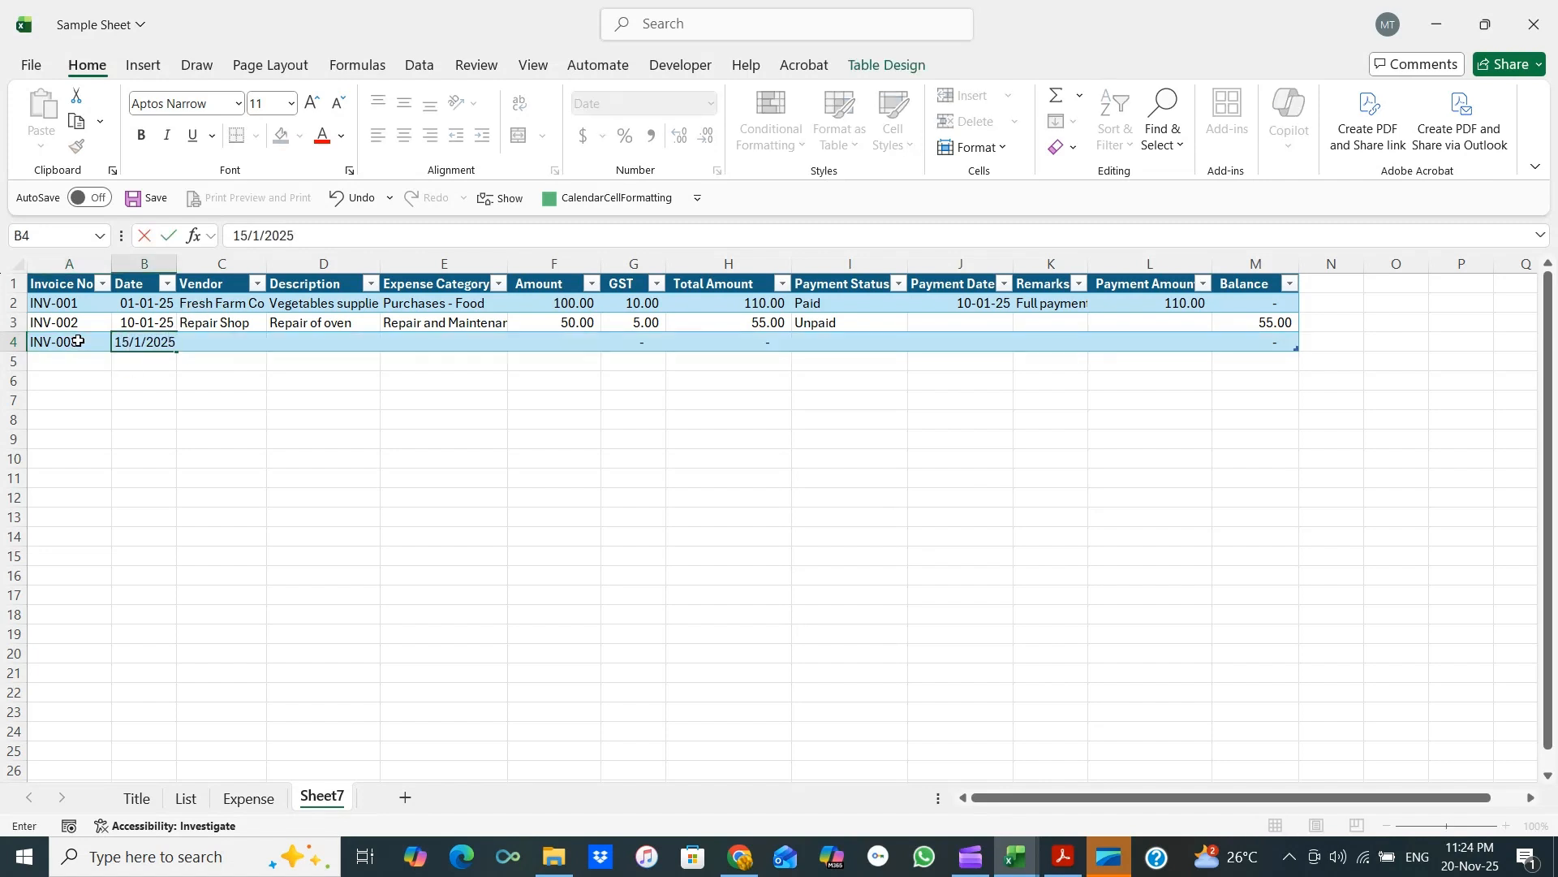
key("Tab")
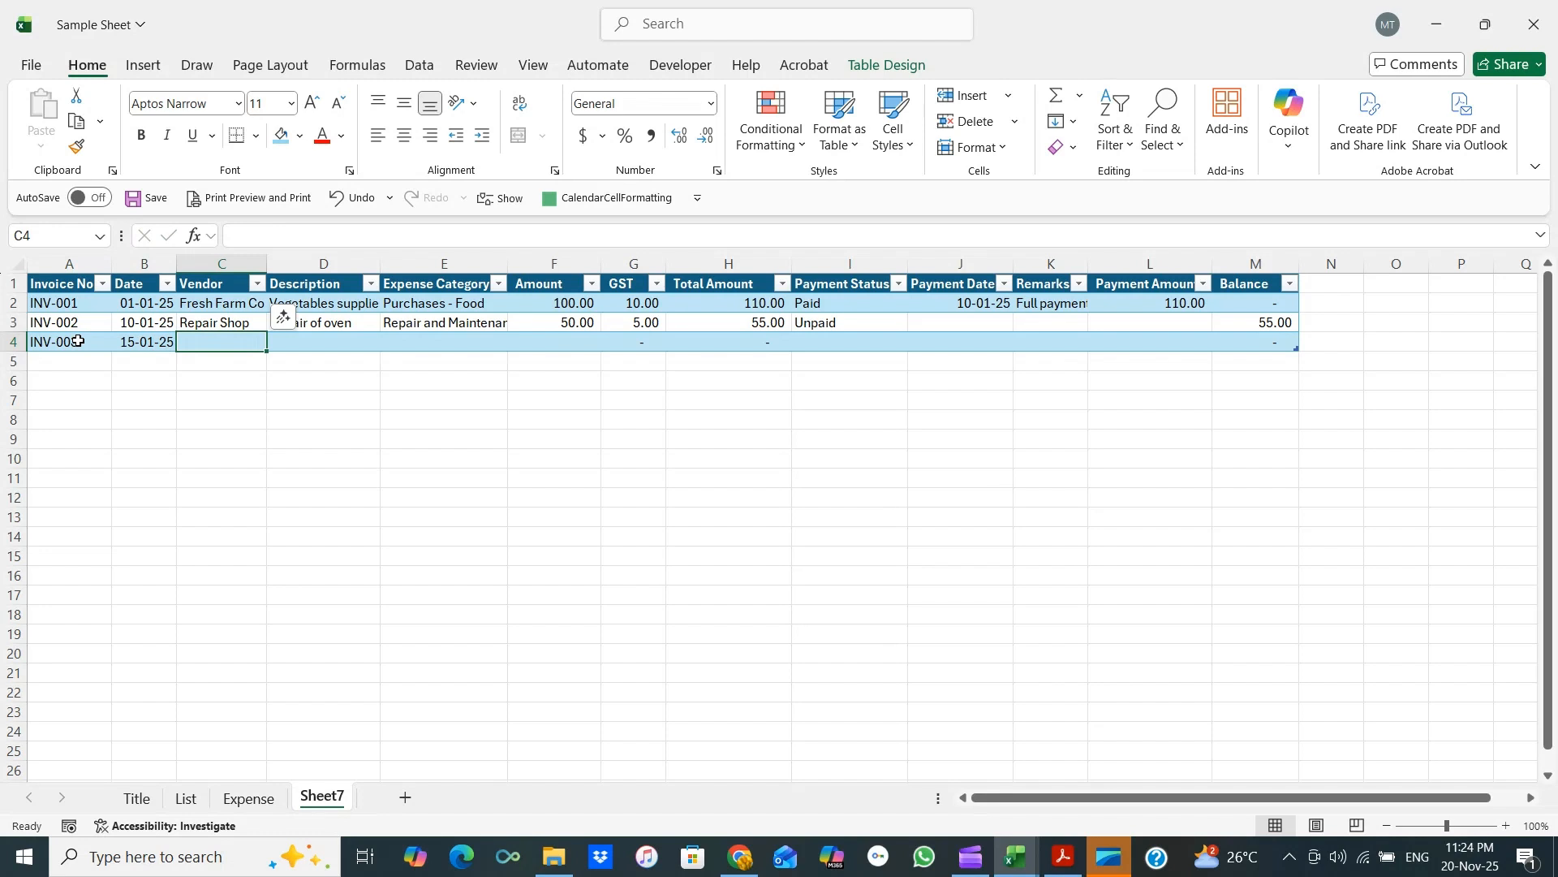
Enter Cleaner Co as the vendor in C4 and Cleaning Services as the description in D4.
type("Cle")
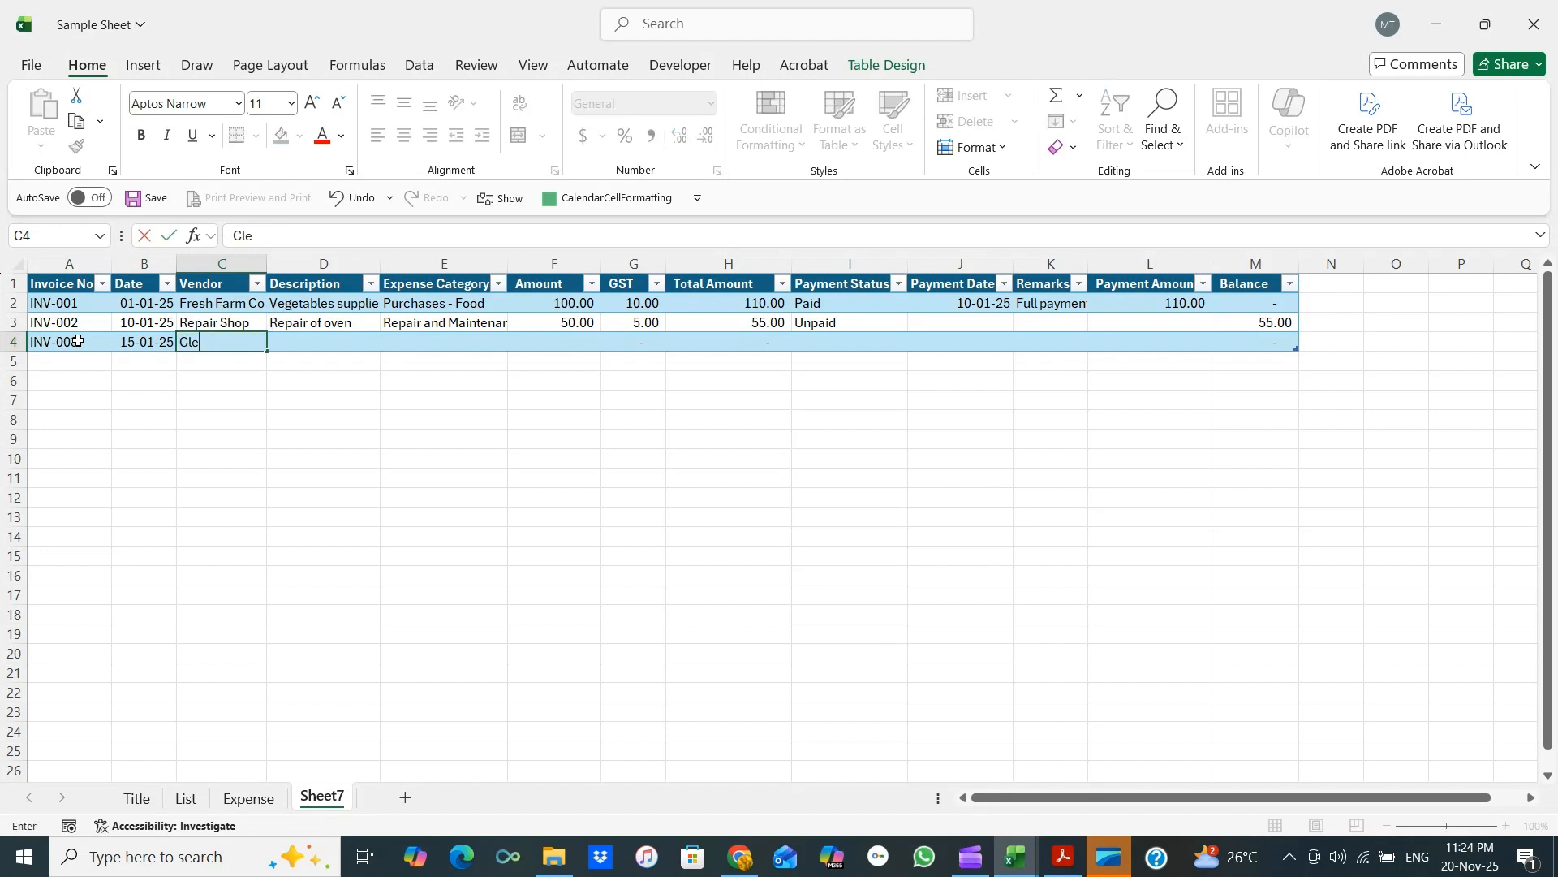
type("aner Co")
key("Tab")
type("Cleaning Ser")
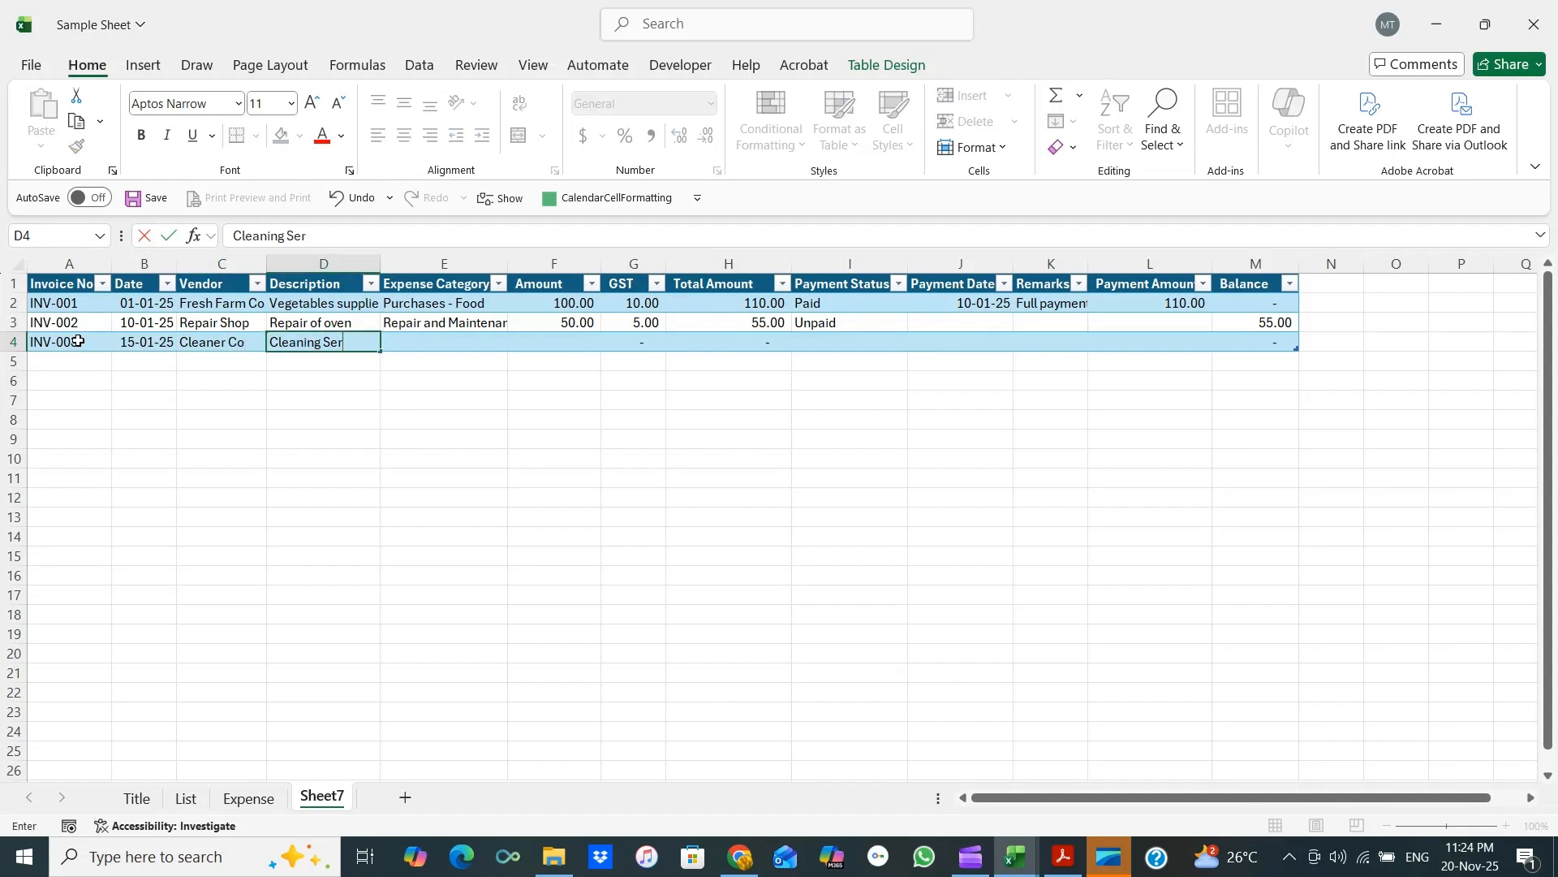
type("vices")
key("Tab")
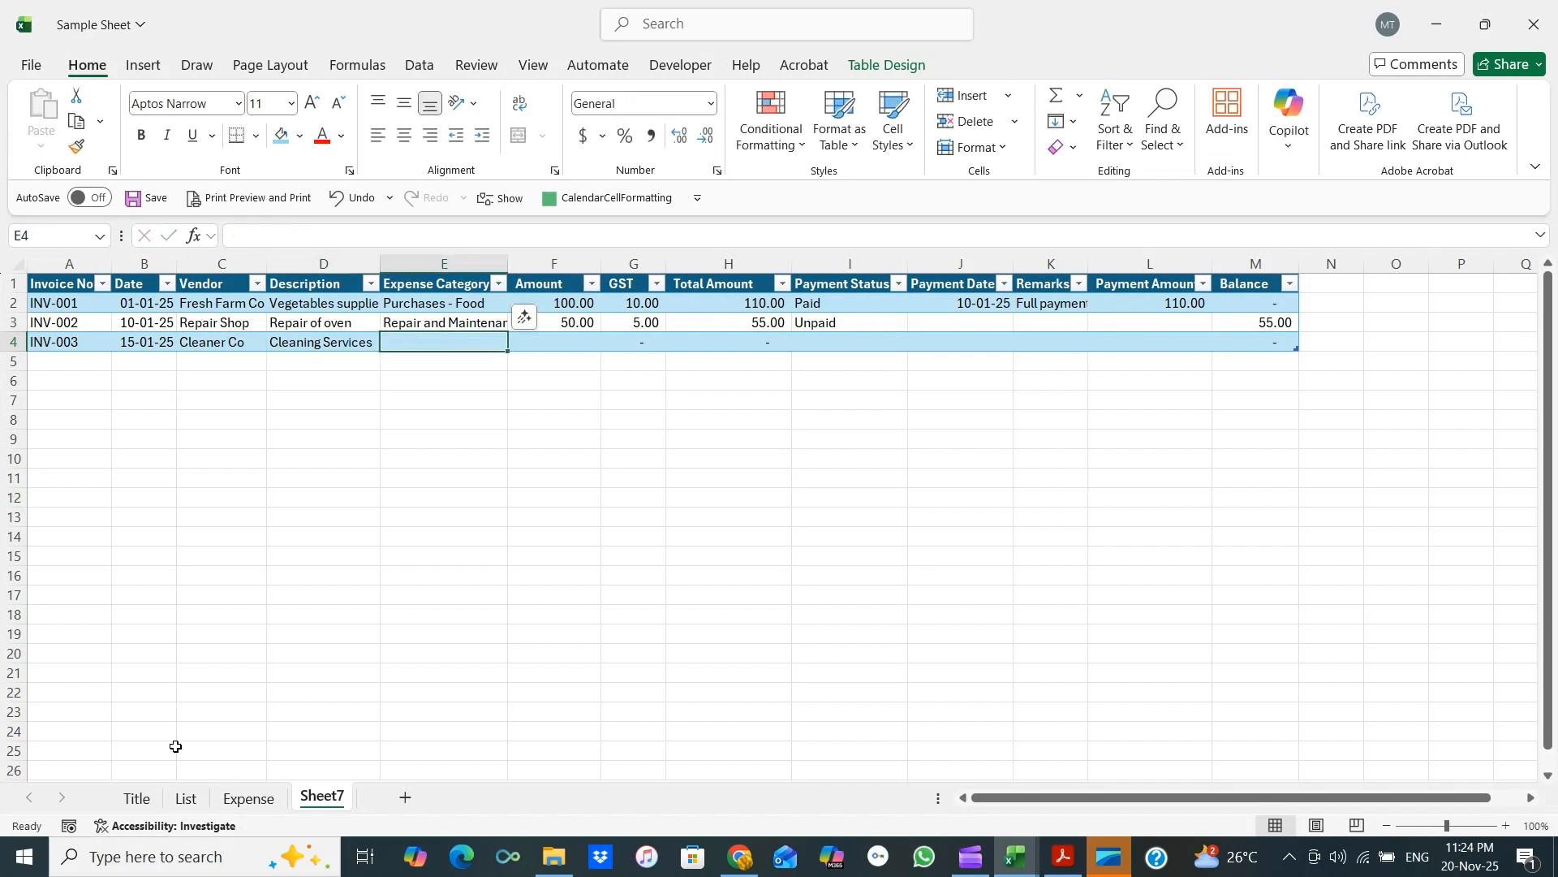
Copy the category Cleaning from the List sheet into the Expense Category cell E4 on Sheet7.
left_click(186, 798)
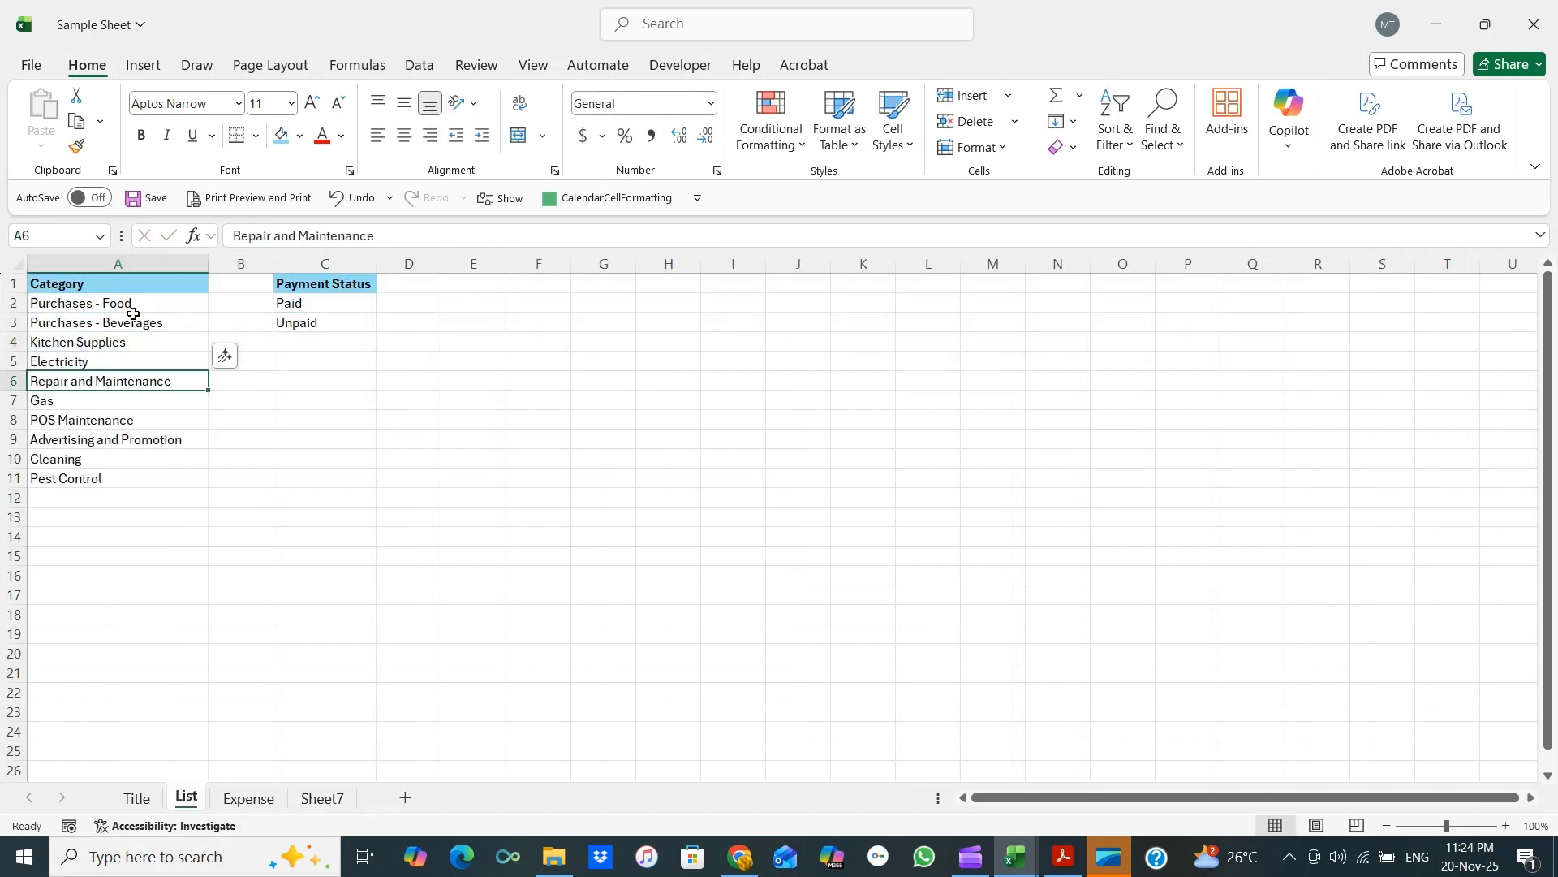
left_click(139, 456)
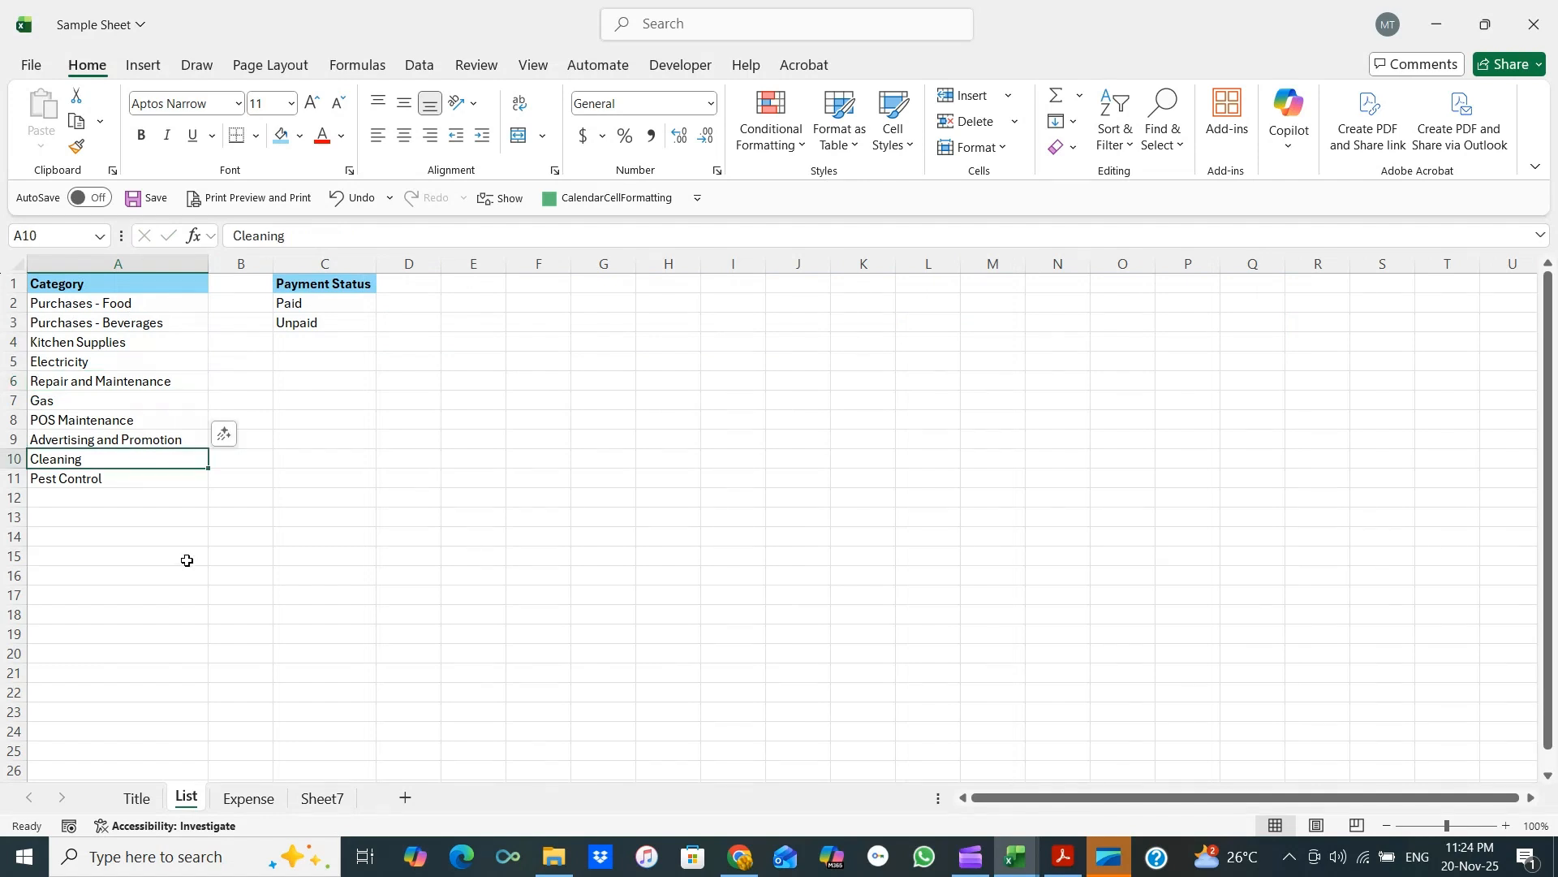
key("ctrl+c")
left_click(322, 798)
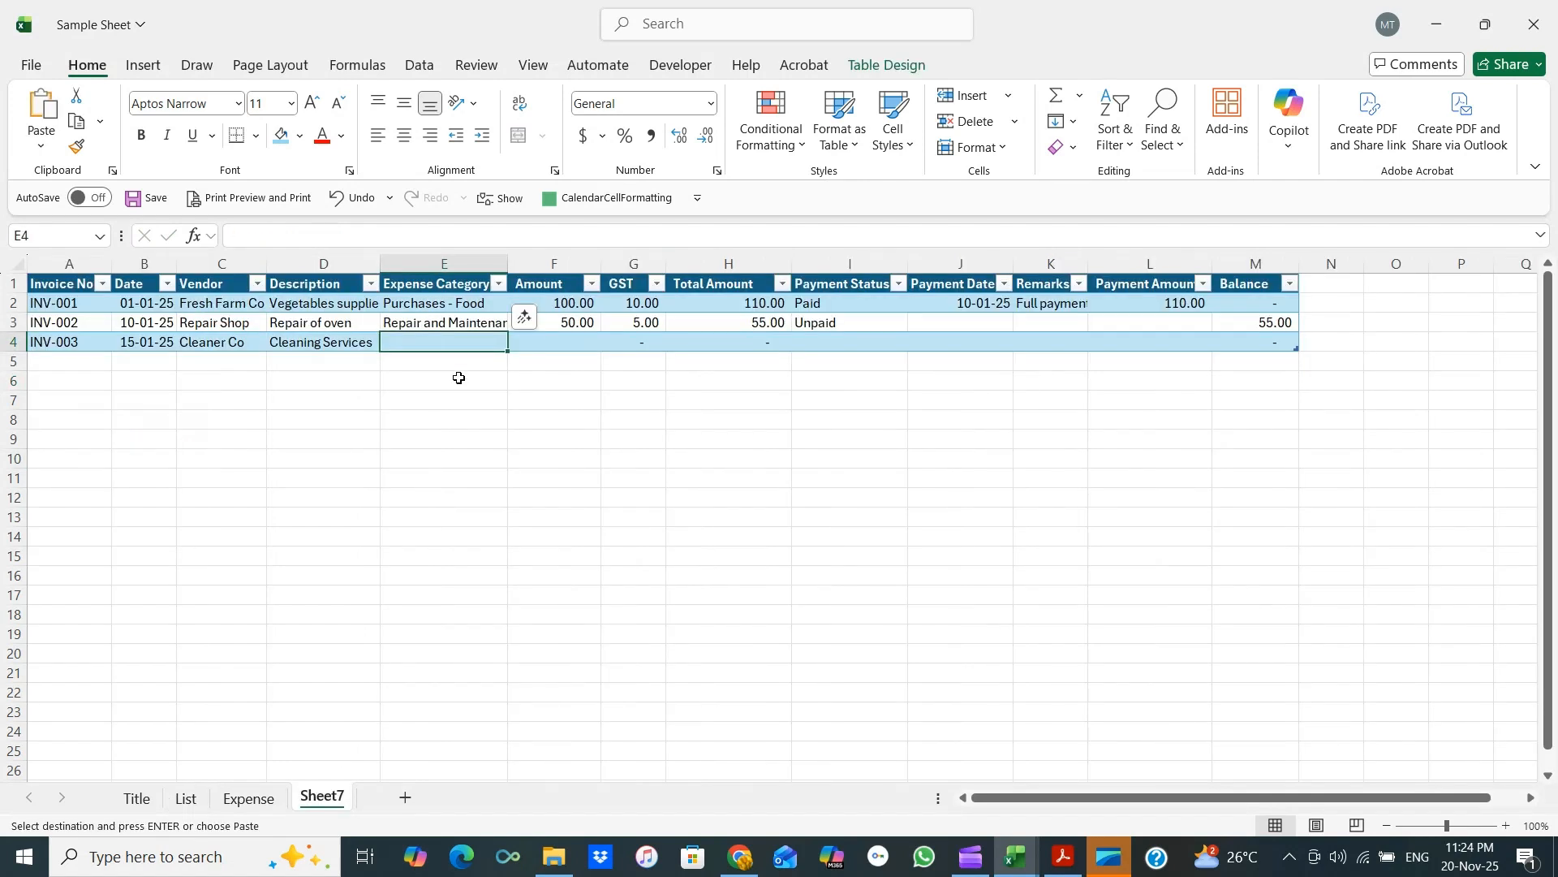
key("ctrl+v")
Enter 20 as the amount in F4 and set the payment status in I4 to Paid.
left_click(545, 337)
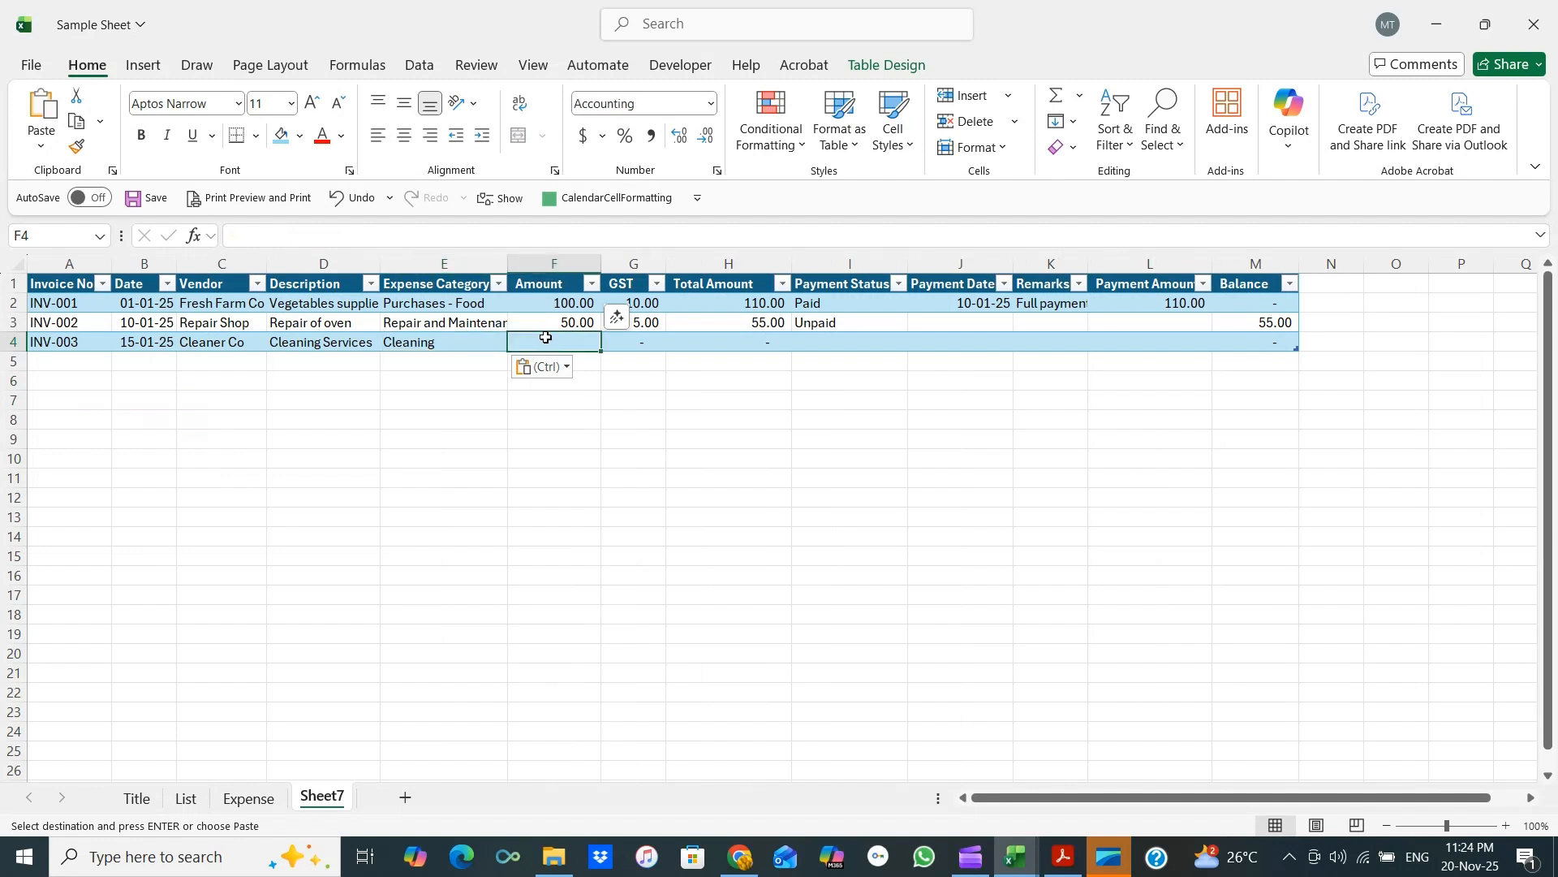
type("20")
key("Tab")
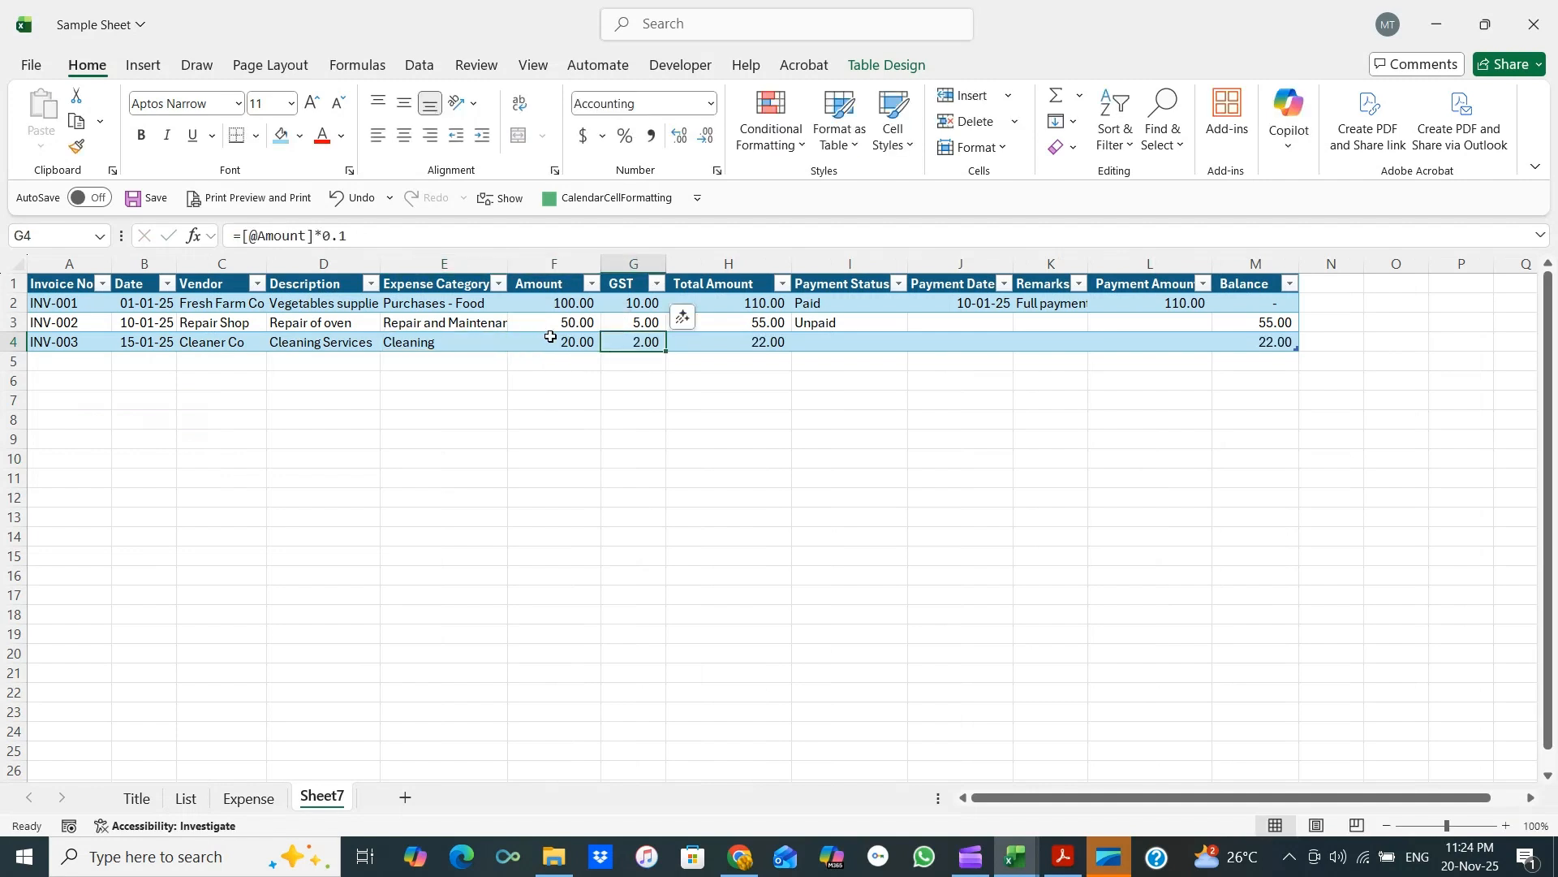
left_click(814, 347)
type("Paid")
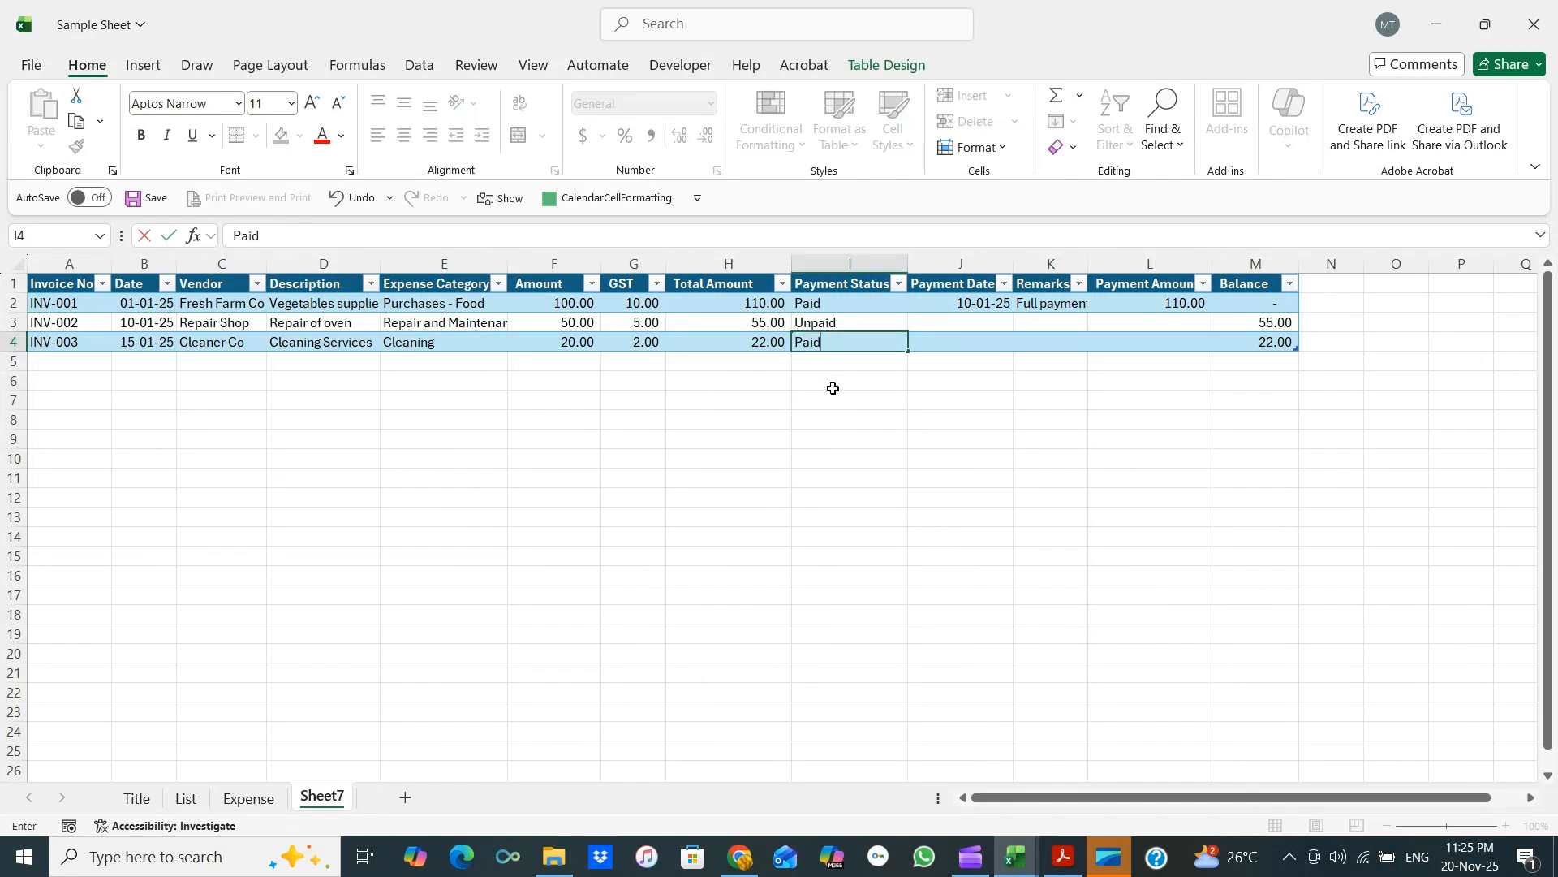
key("Tab")
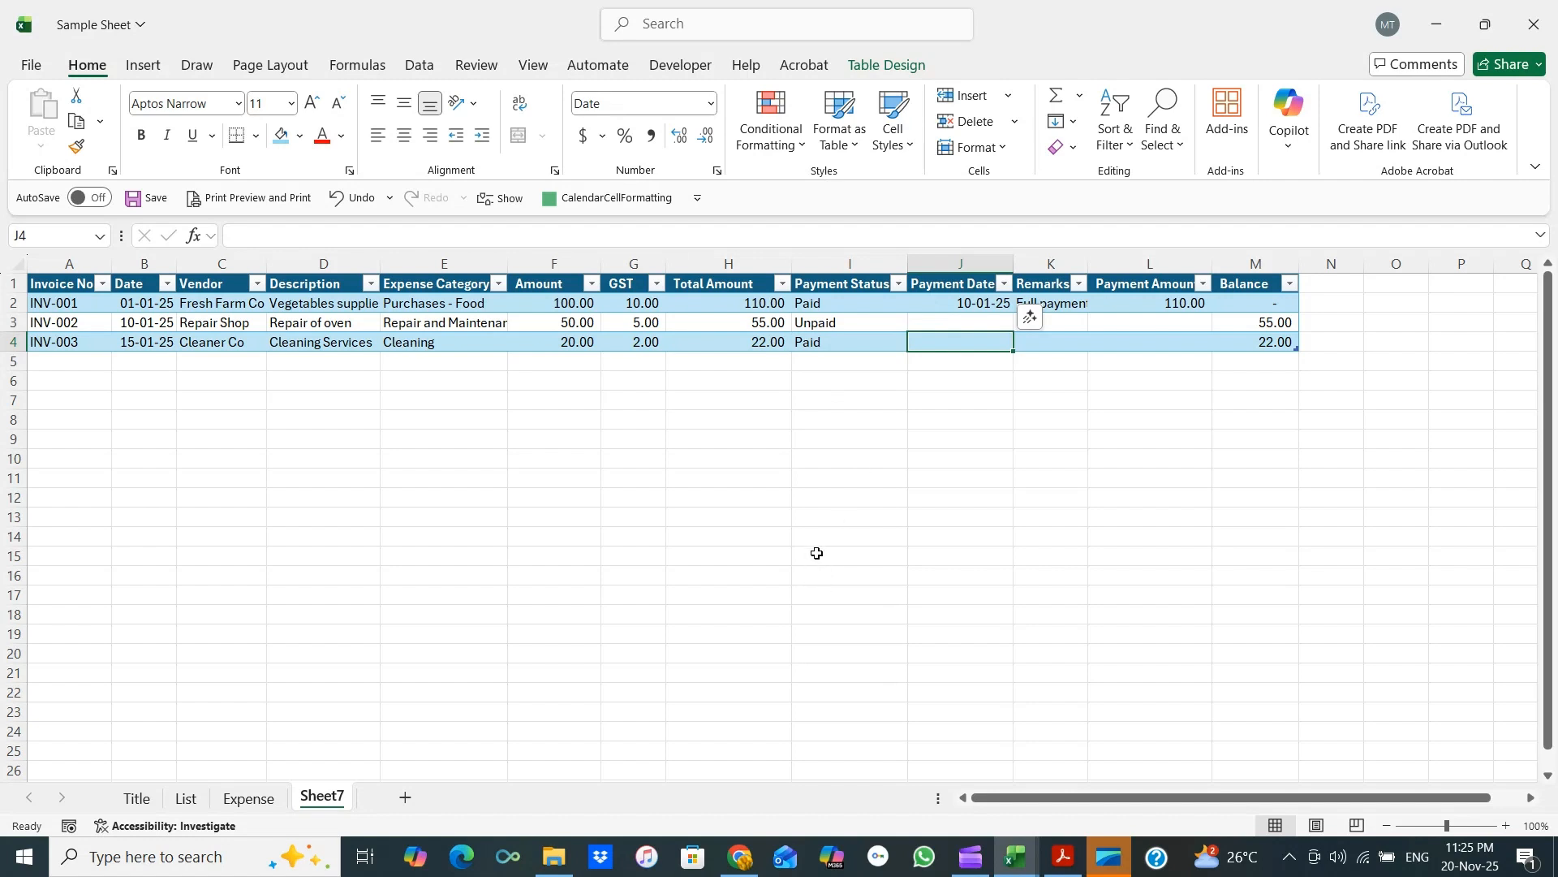
Record the first payment for INV-003 with payment date 15/1/2025, remarks Partial payment and payment amount 11.
type("15/1/202")
type("5")
key("Tab")
type("Partial payment")
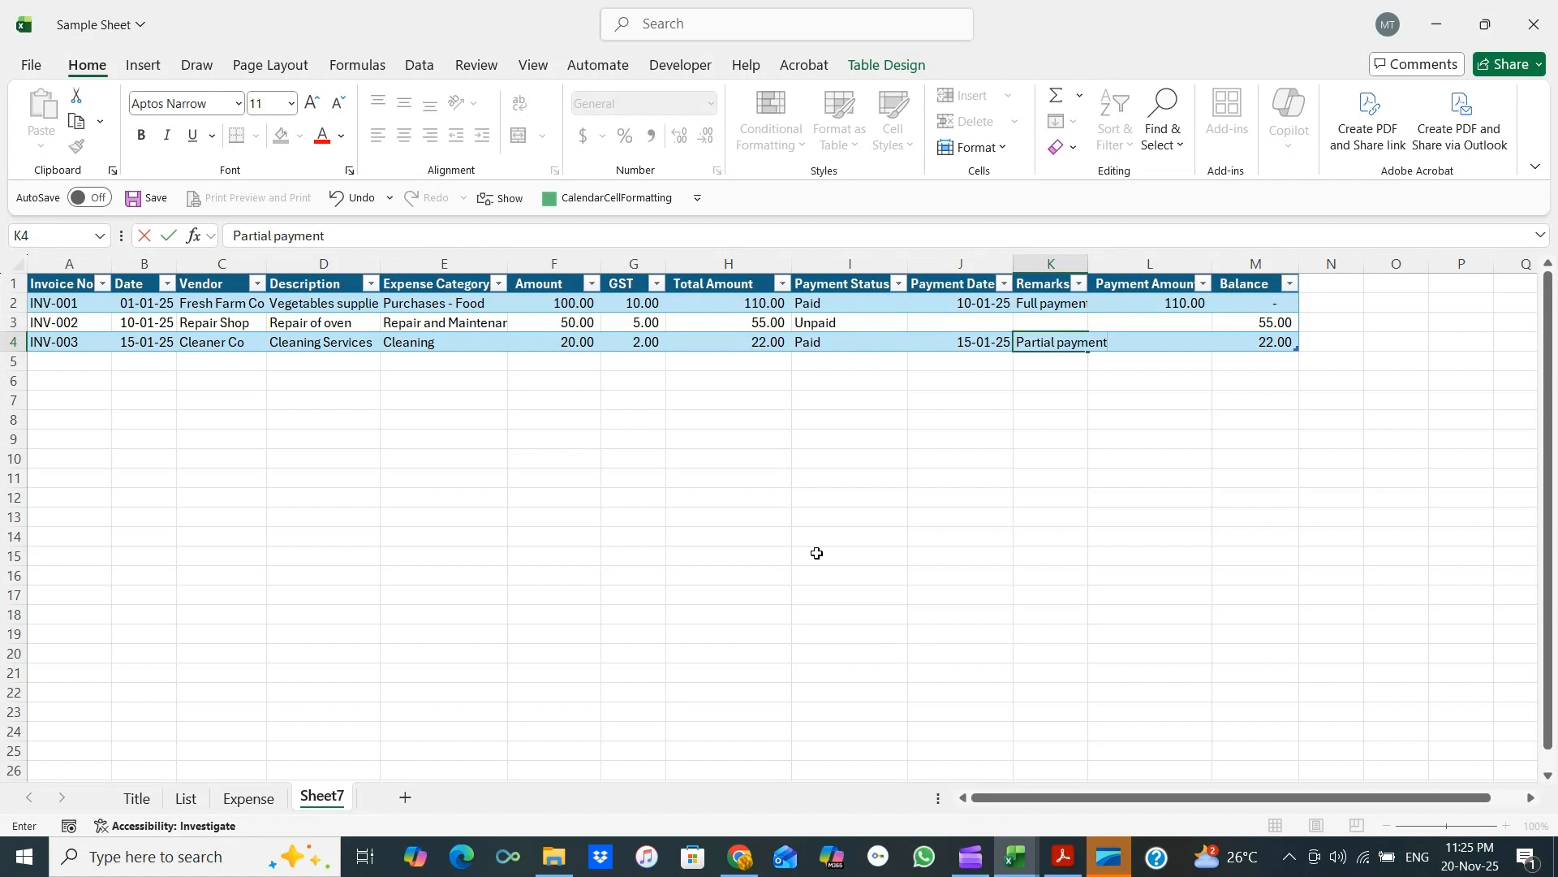
key("Tab")
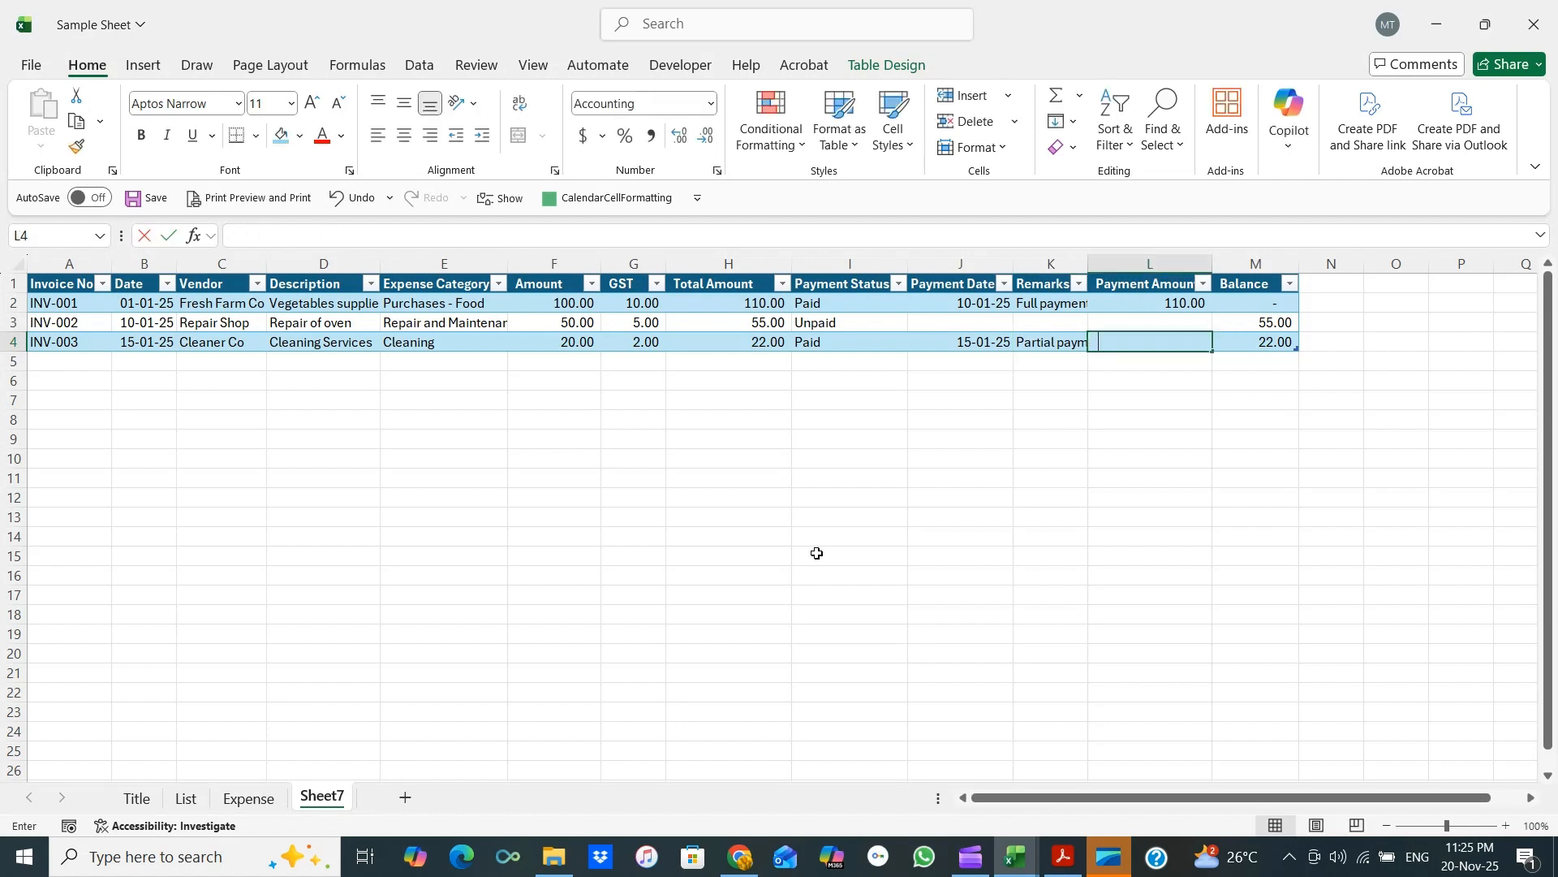
type("11")
key("Tab")
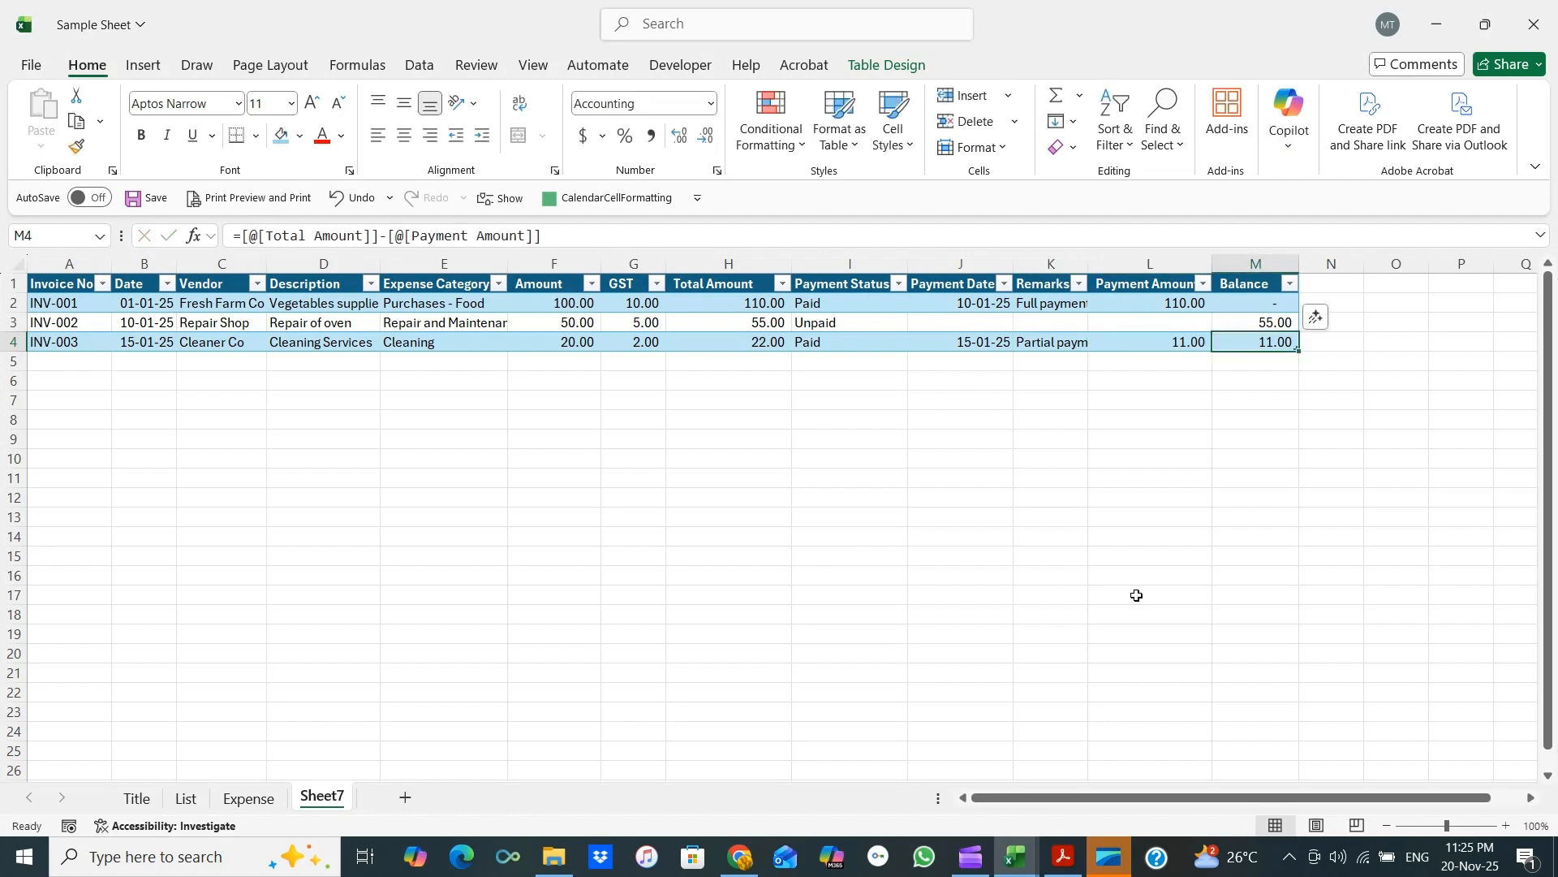
Insert three new columns between Payment Amount and Balance in the invoice table.
left_click_drag(1136, 797, 1167, 803)
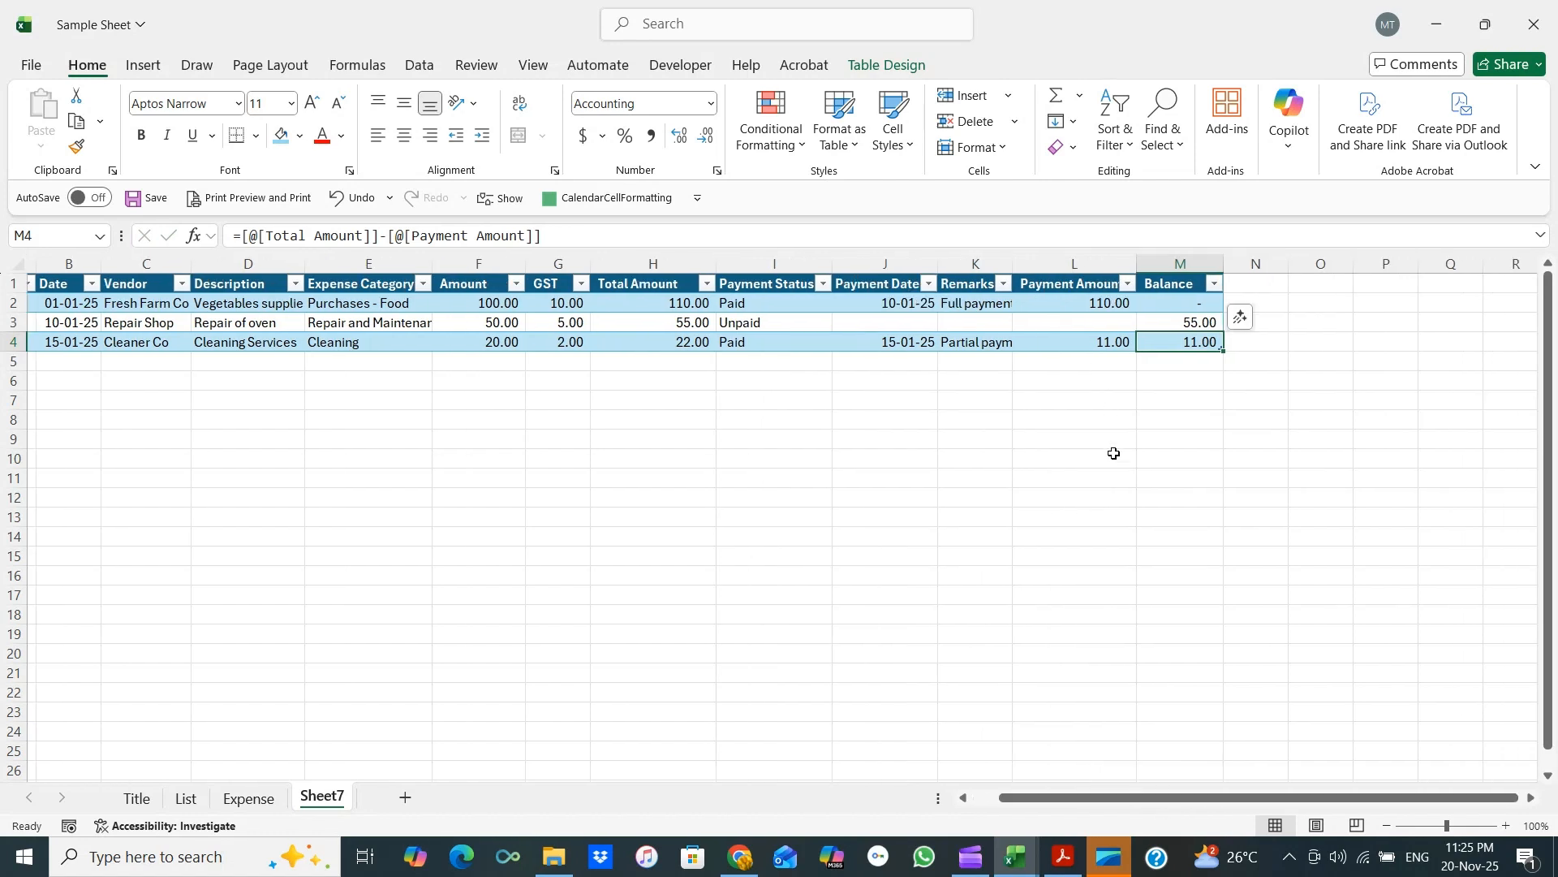
left_click_drag(1180, 258, 1321, 260)
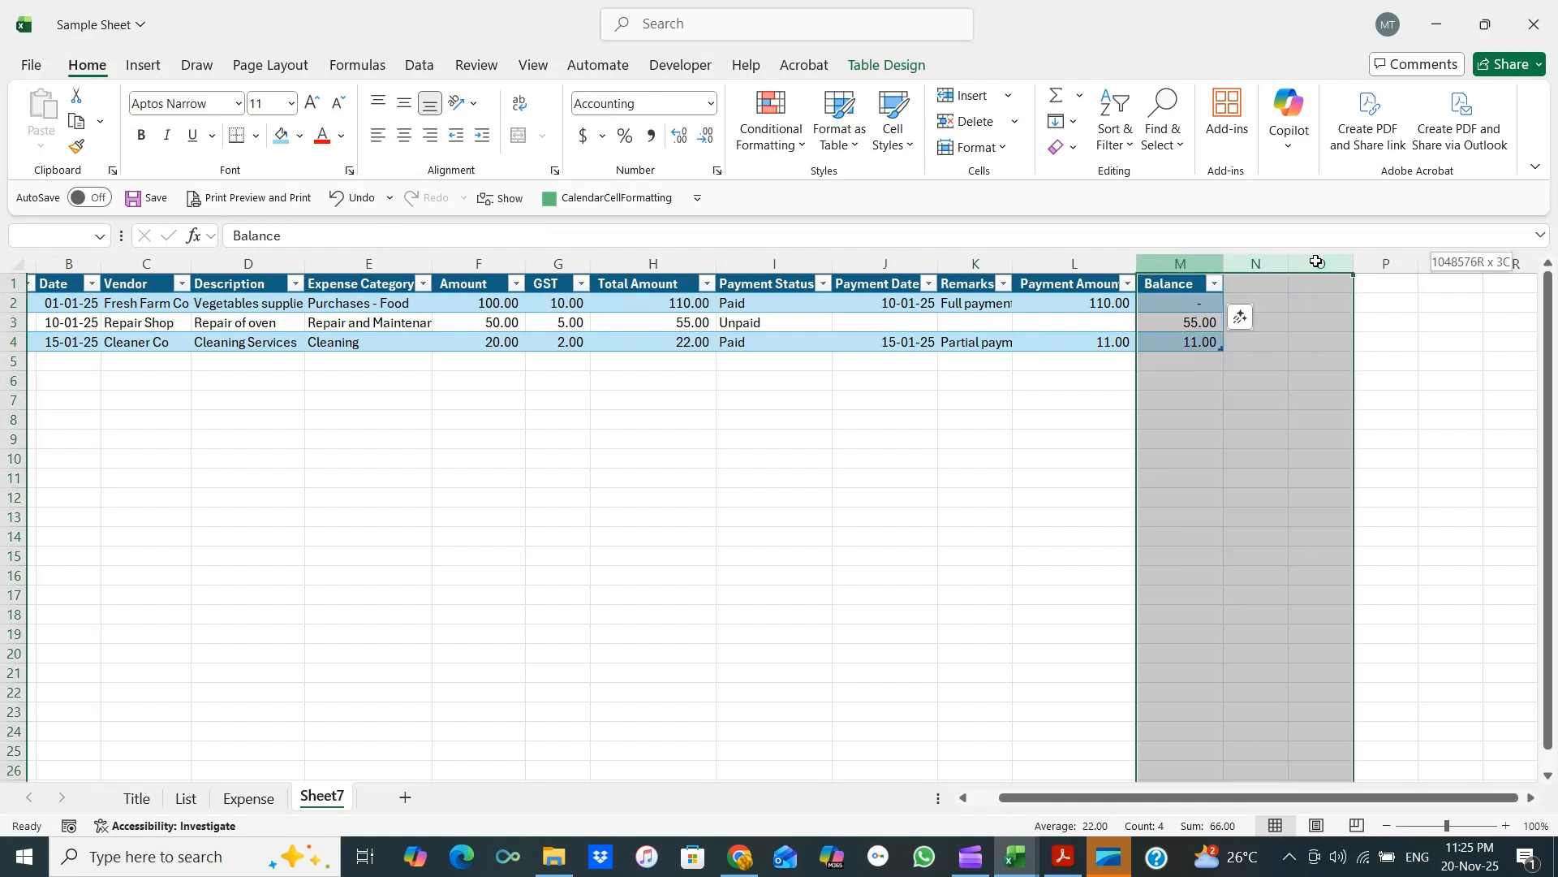
right_click(1191, 258)
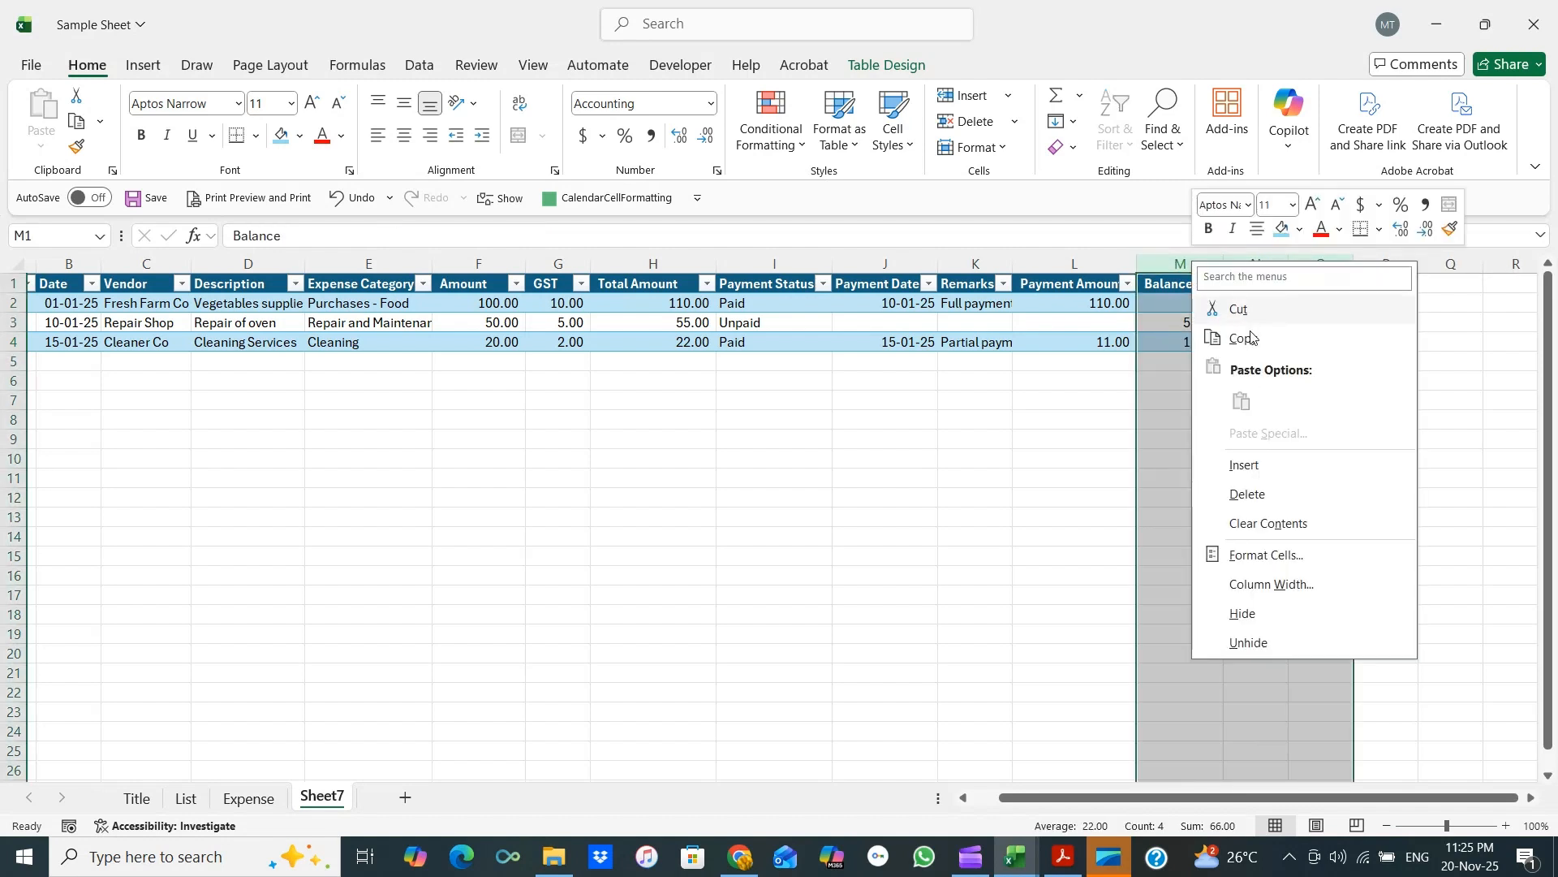
left_click(1280, 463)
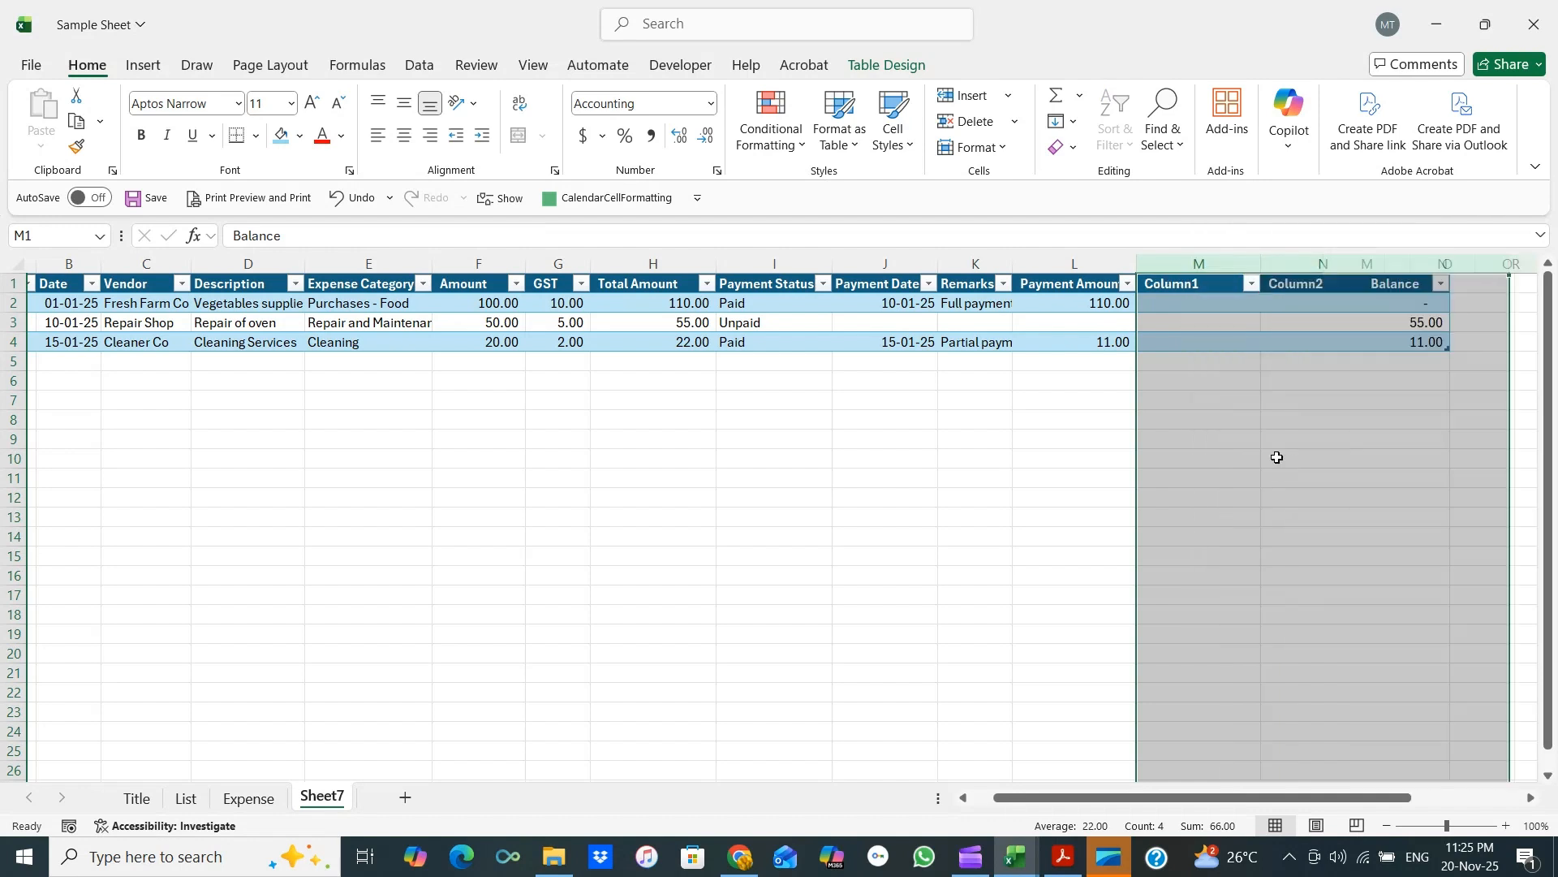
Name the three new column headers in M1:O1 Payment Date 2, Remarks2 and Payment Amount 2.
left_click_drag(1279, 800, 1309, 800)
left_click(1110, 280)
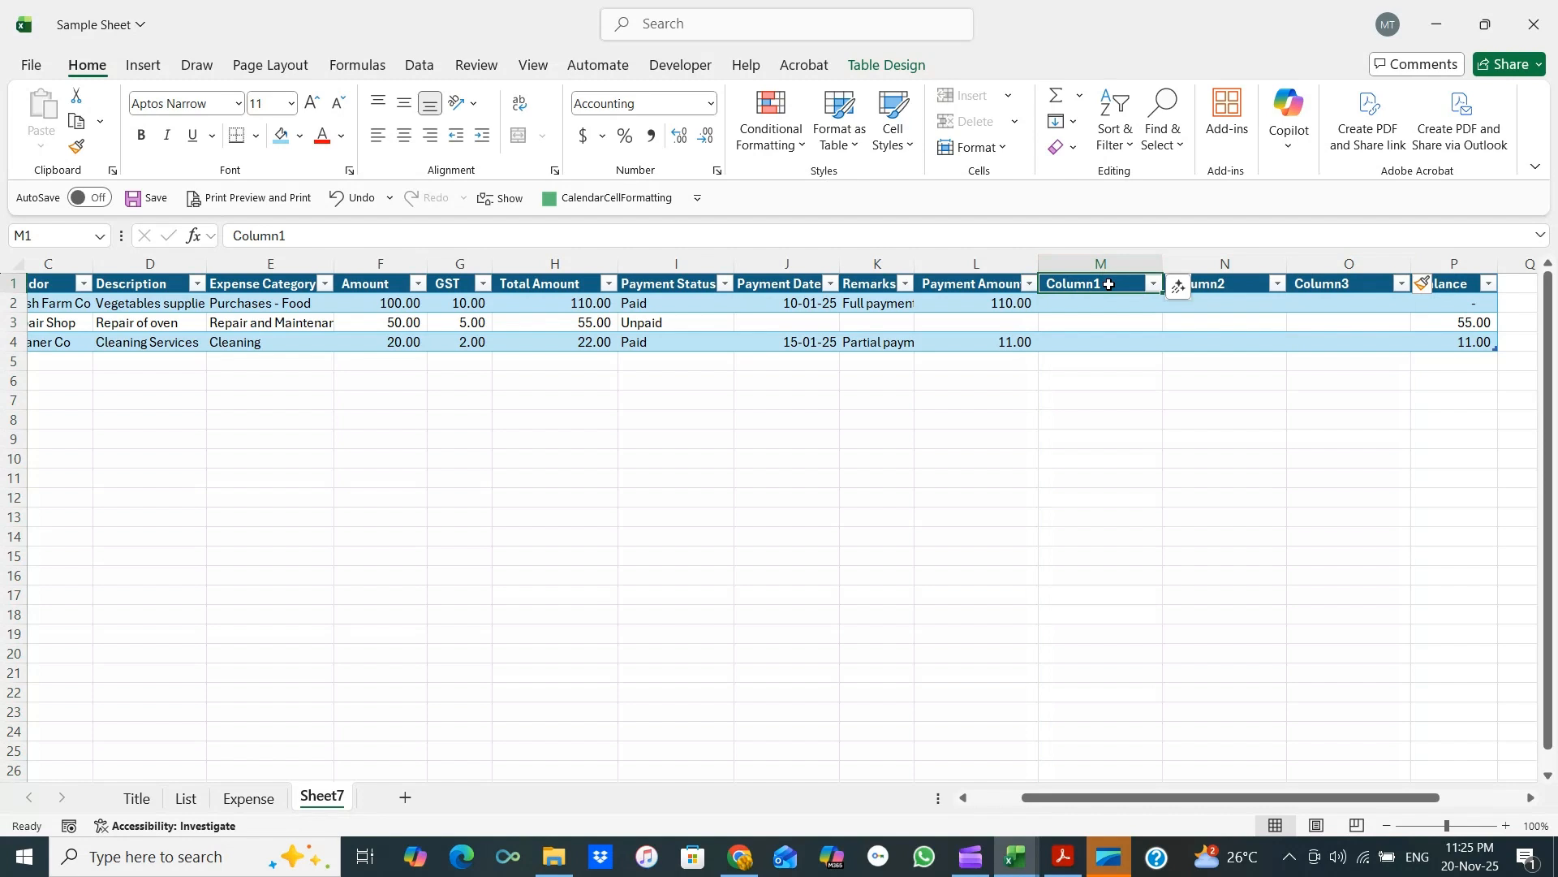
type("Paymen")
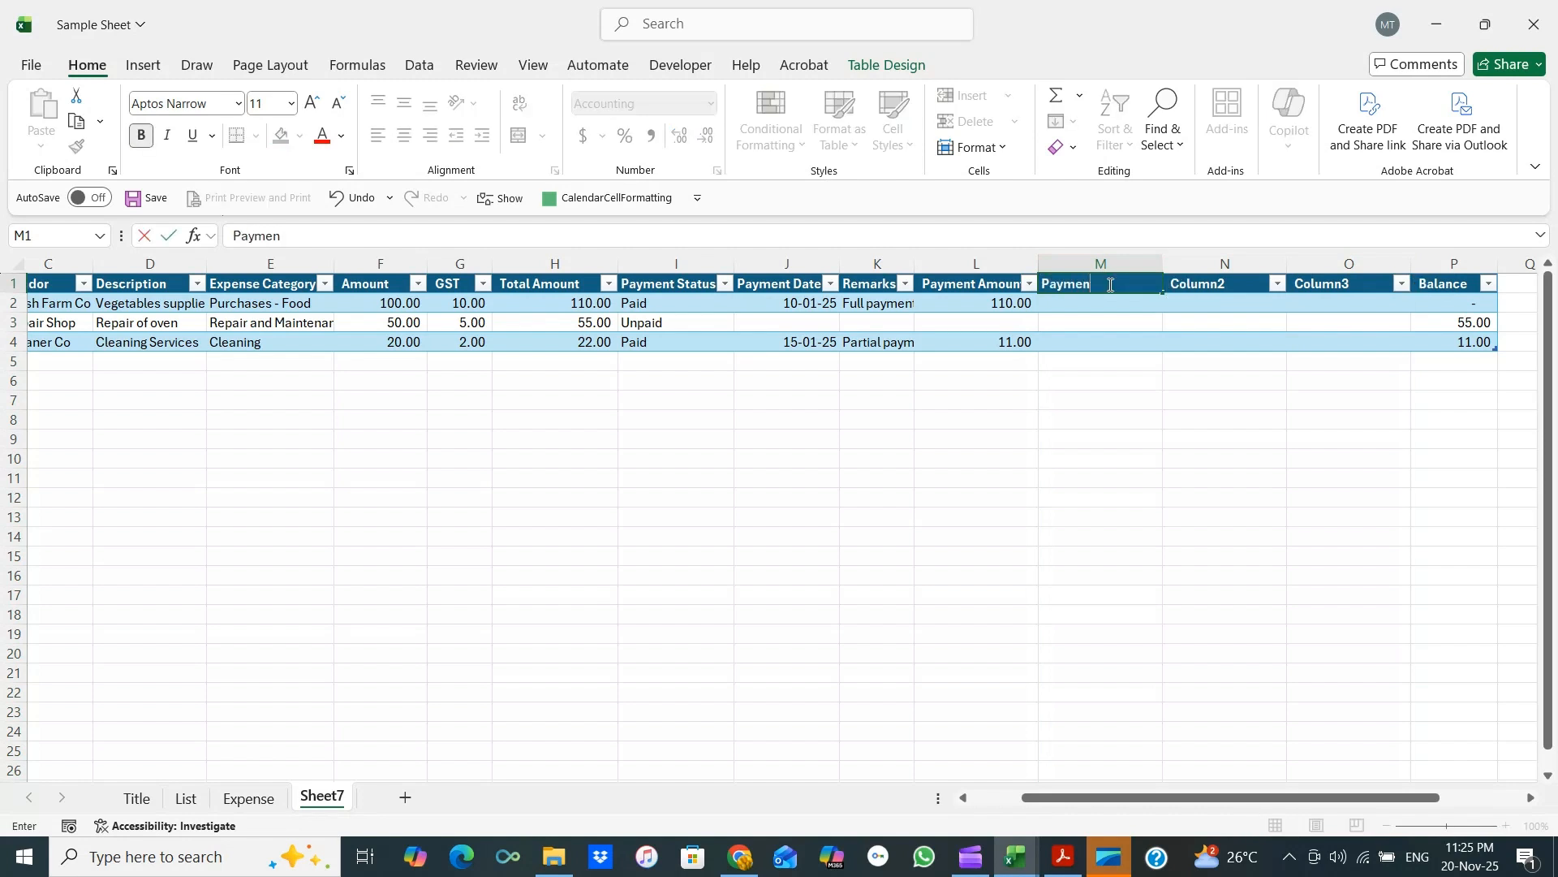
type("t Date 2")
key("Tab")
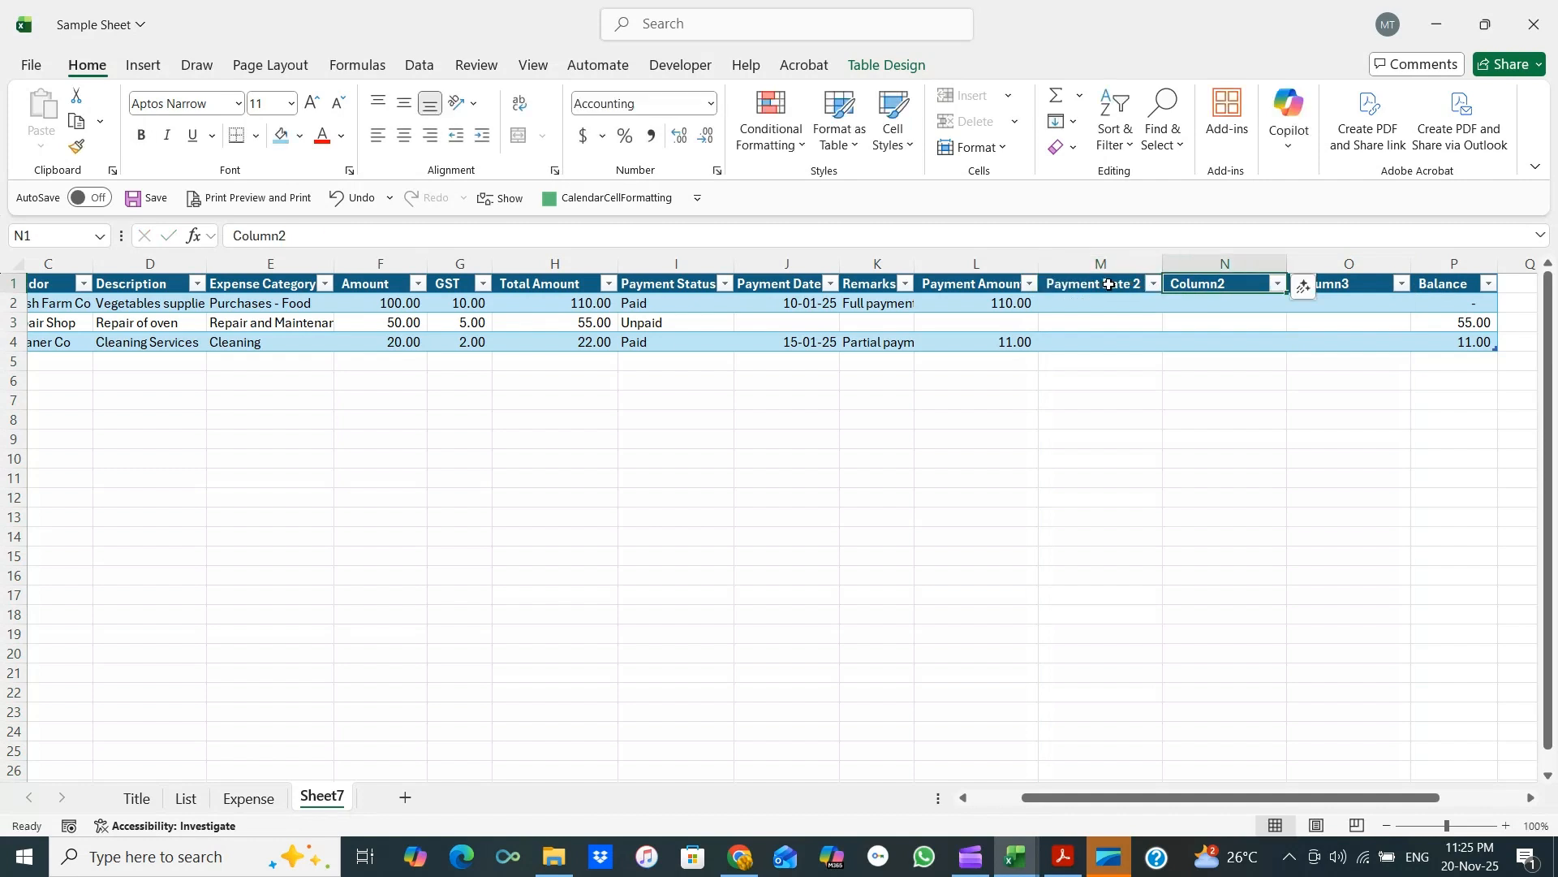
type("Remark")
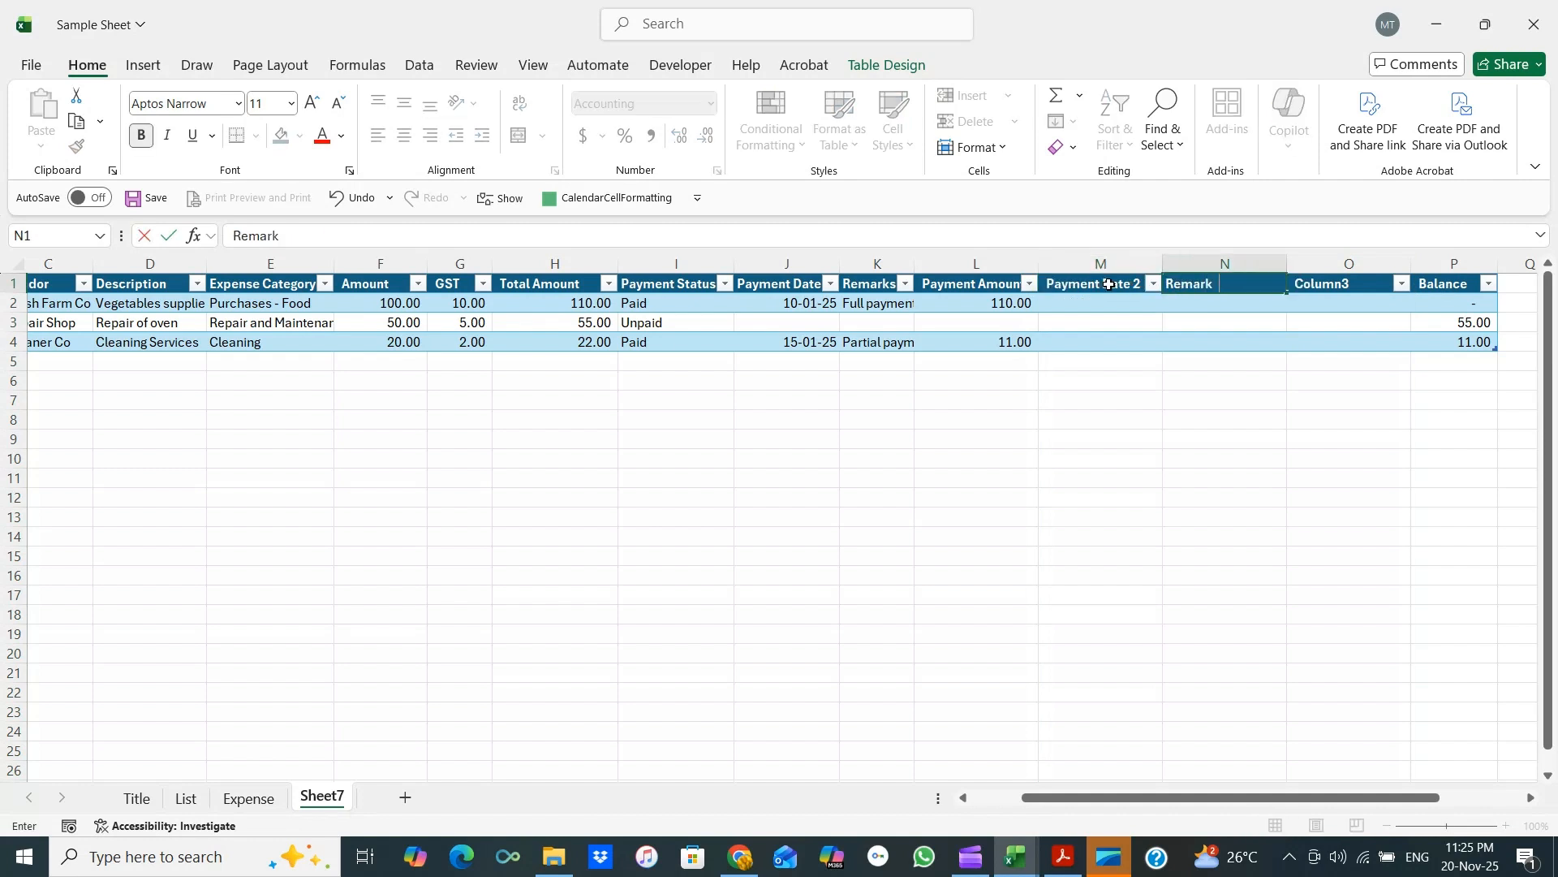
type("s")
key("Tab")
type("Payment A")
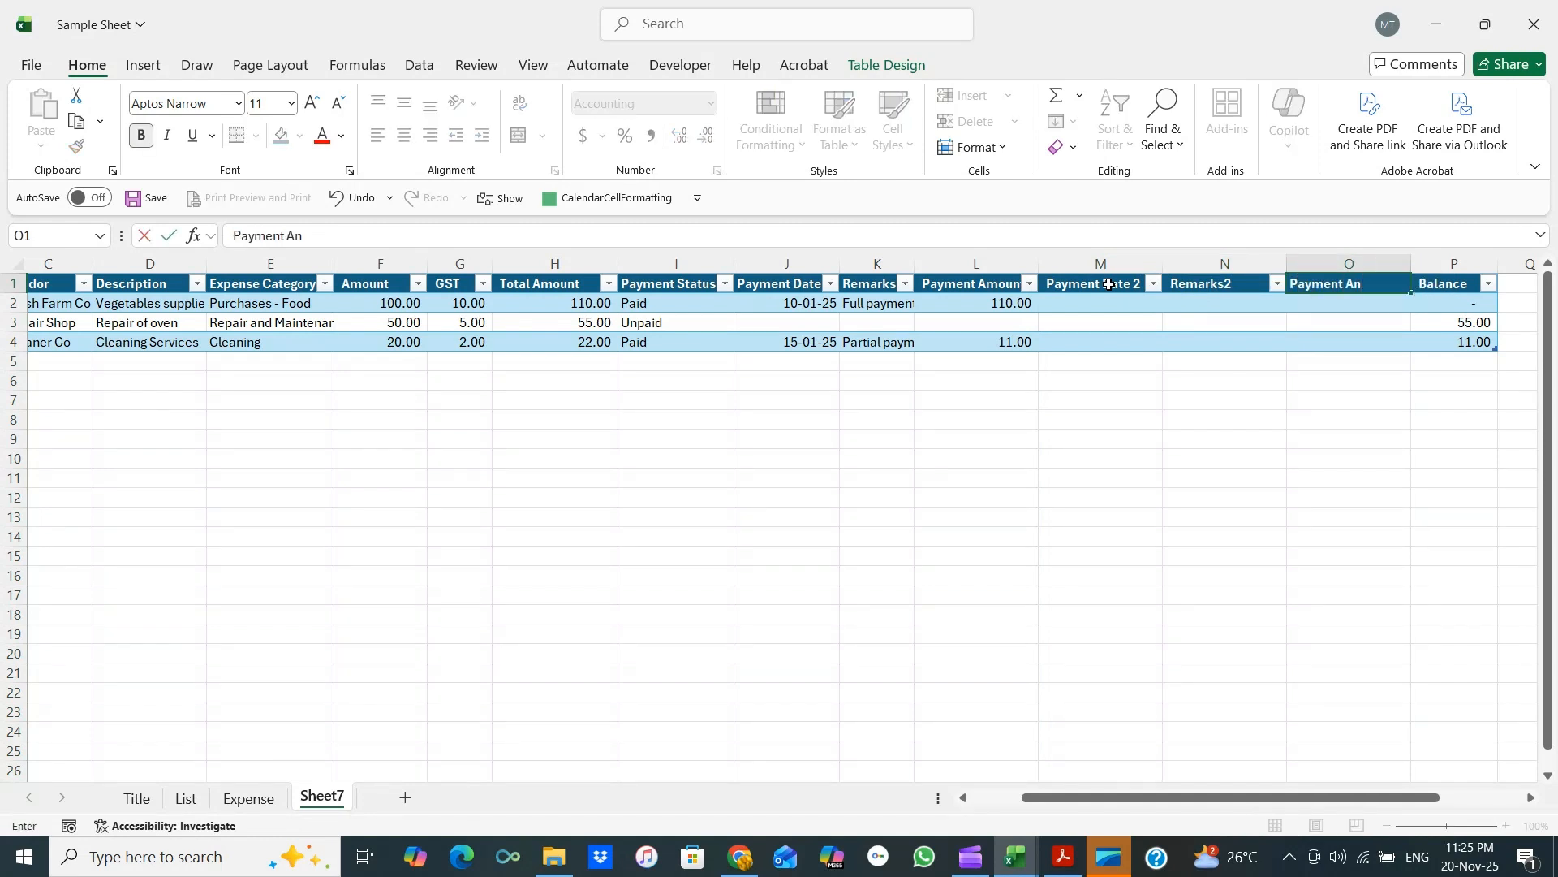
type("mou")
key("Tab")
Record the second payment for INV-003 in M4:O4 with date 20/1/2025, remarks Final payment and amount 11.
left_click(1123, 343)
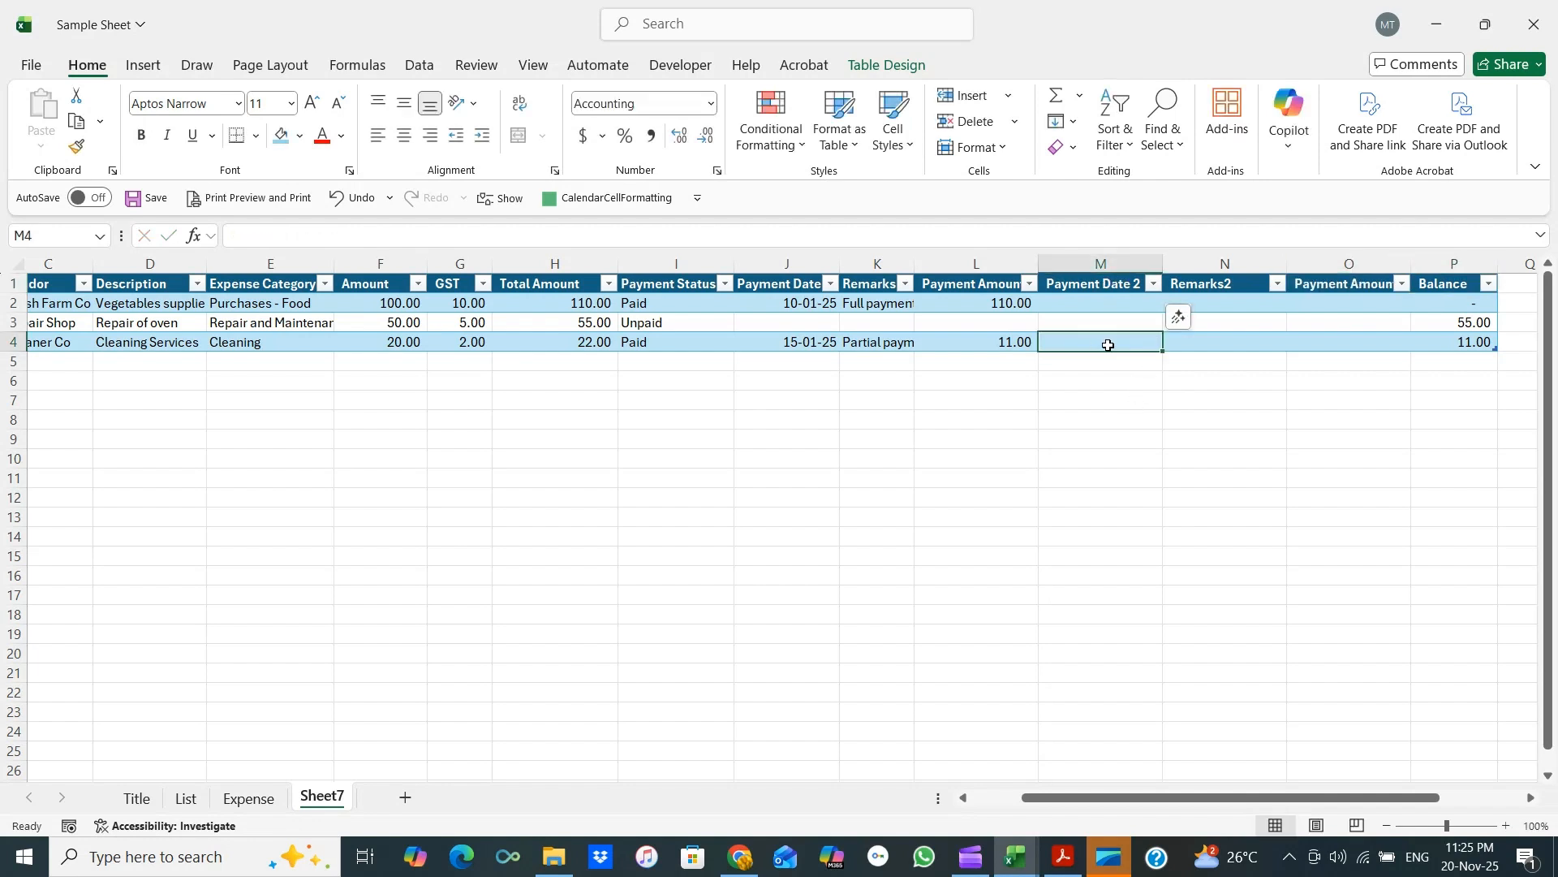
type("20")
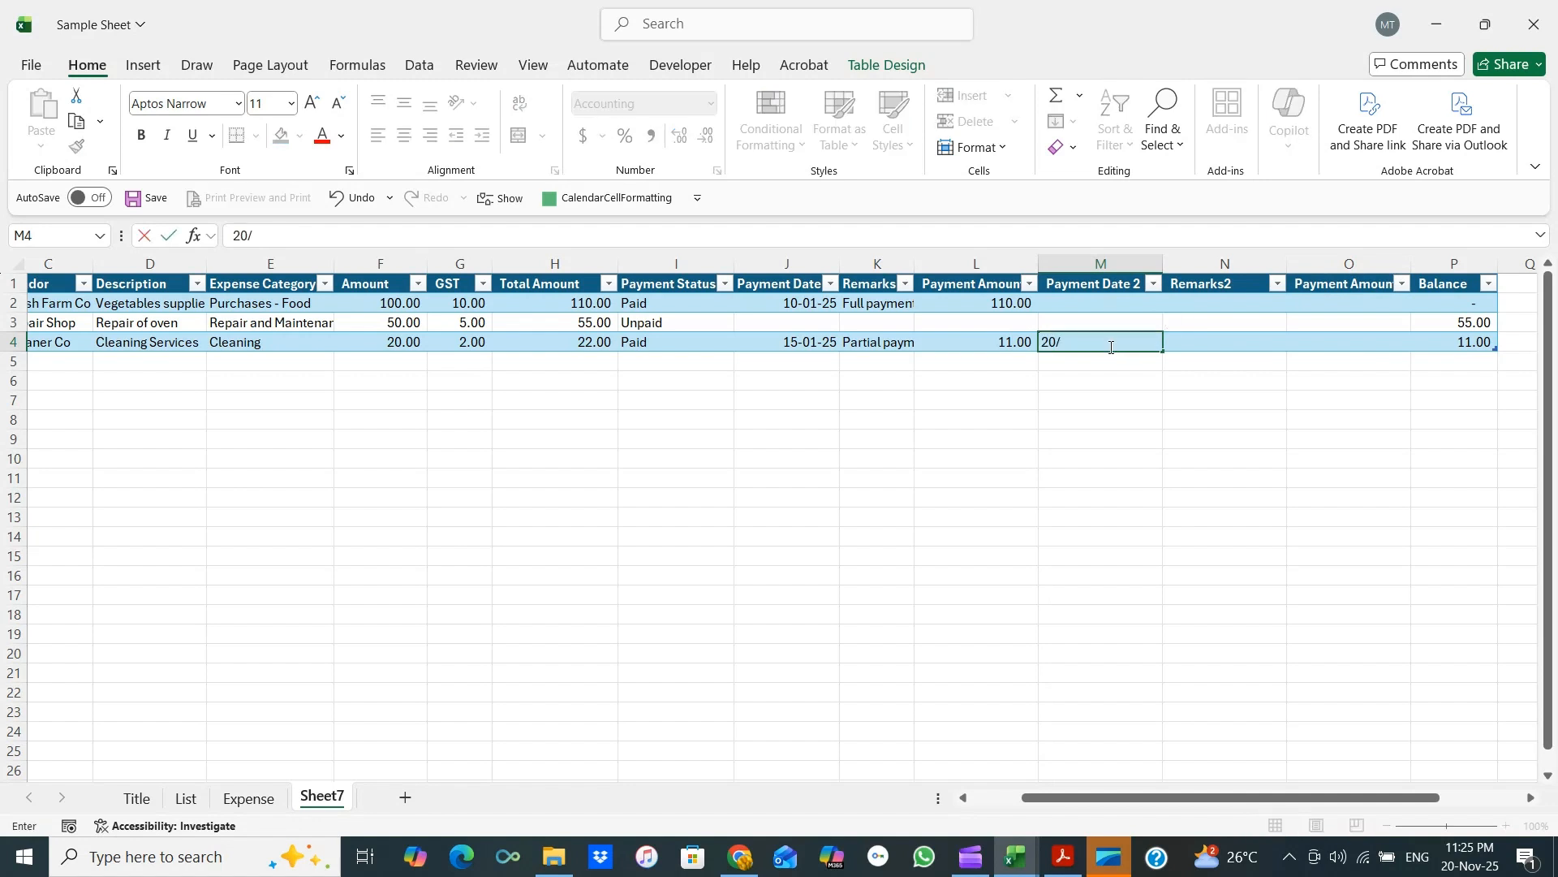
type("/1/2025")
key("Tab")
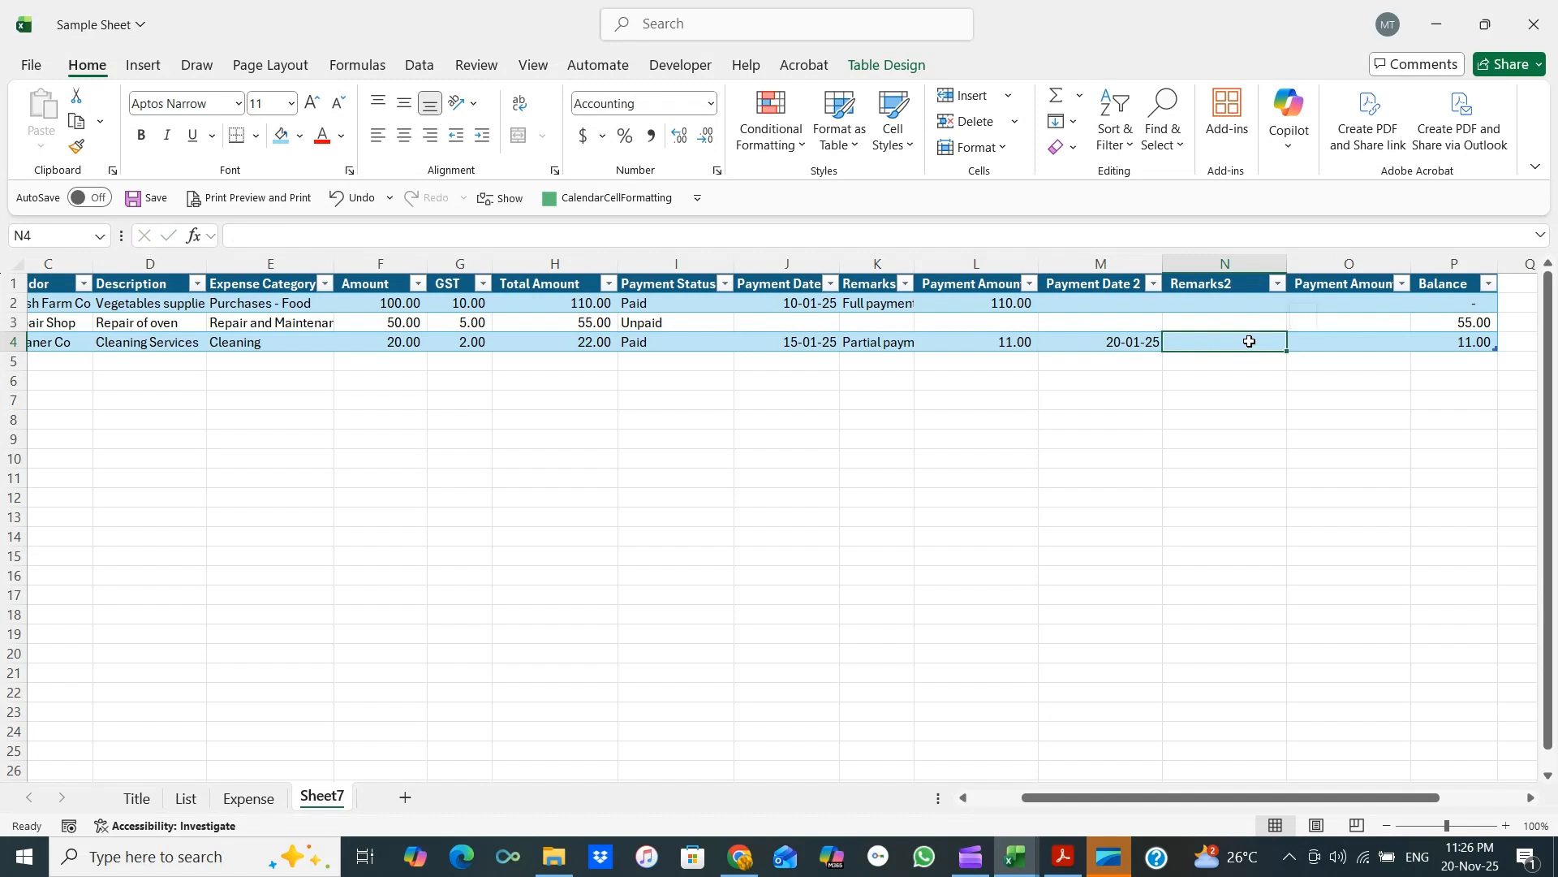
type("Final payment")
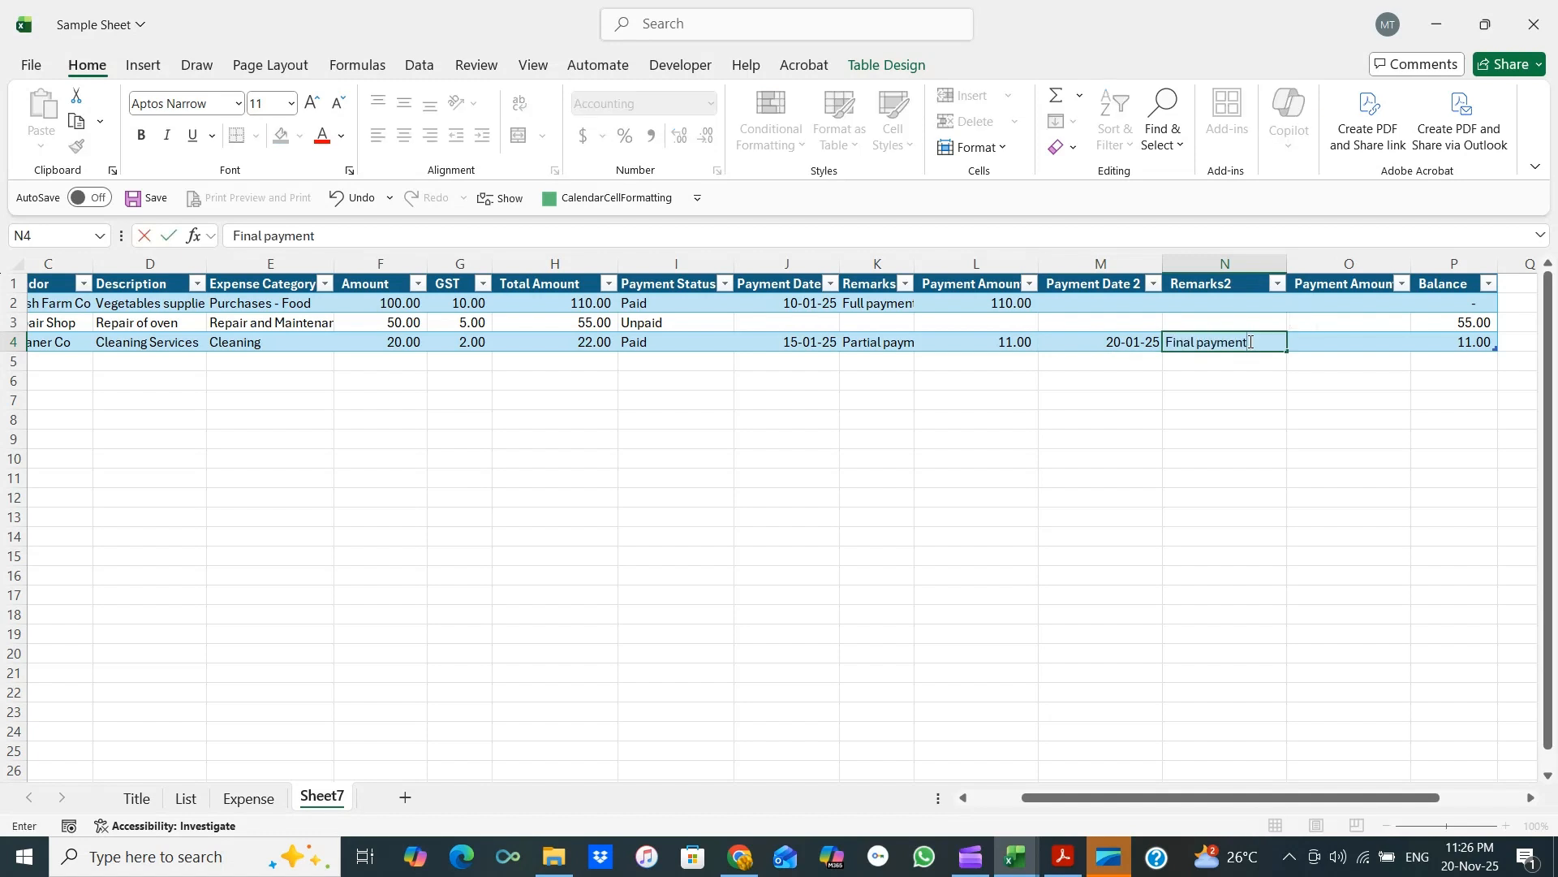
key("Tab")
type("1")
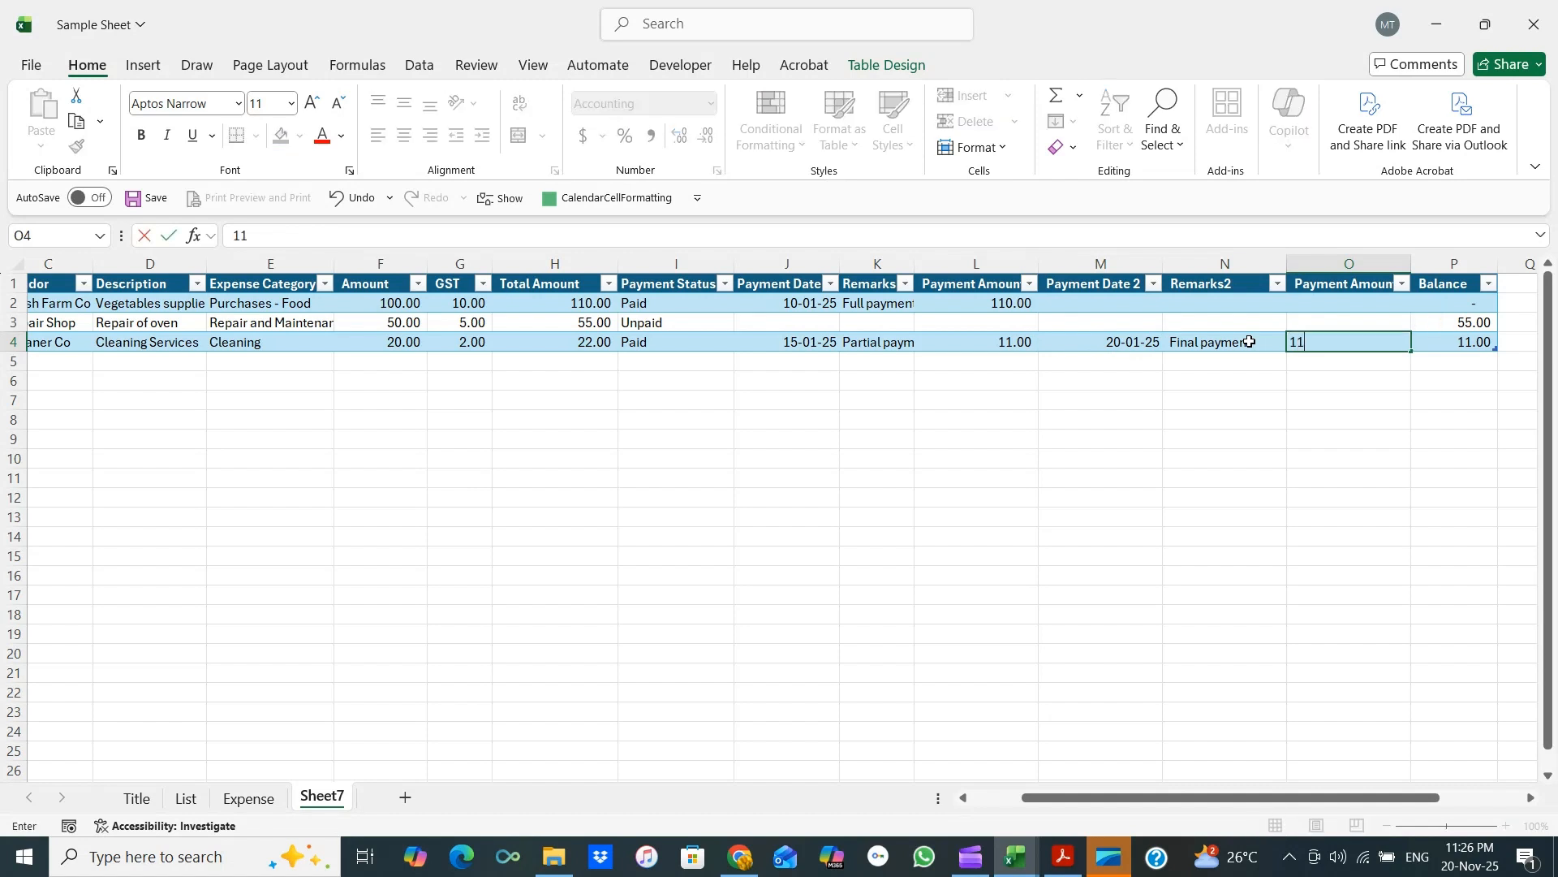
key("Tab")
Extend the Balance formula in P2 so it also subtracts Payment Amount 2 from the total amount.
left_click_drag(1404, 798, 1422, 804)
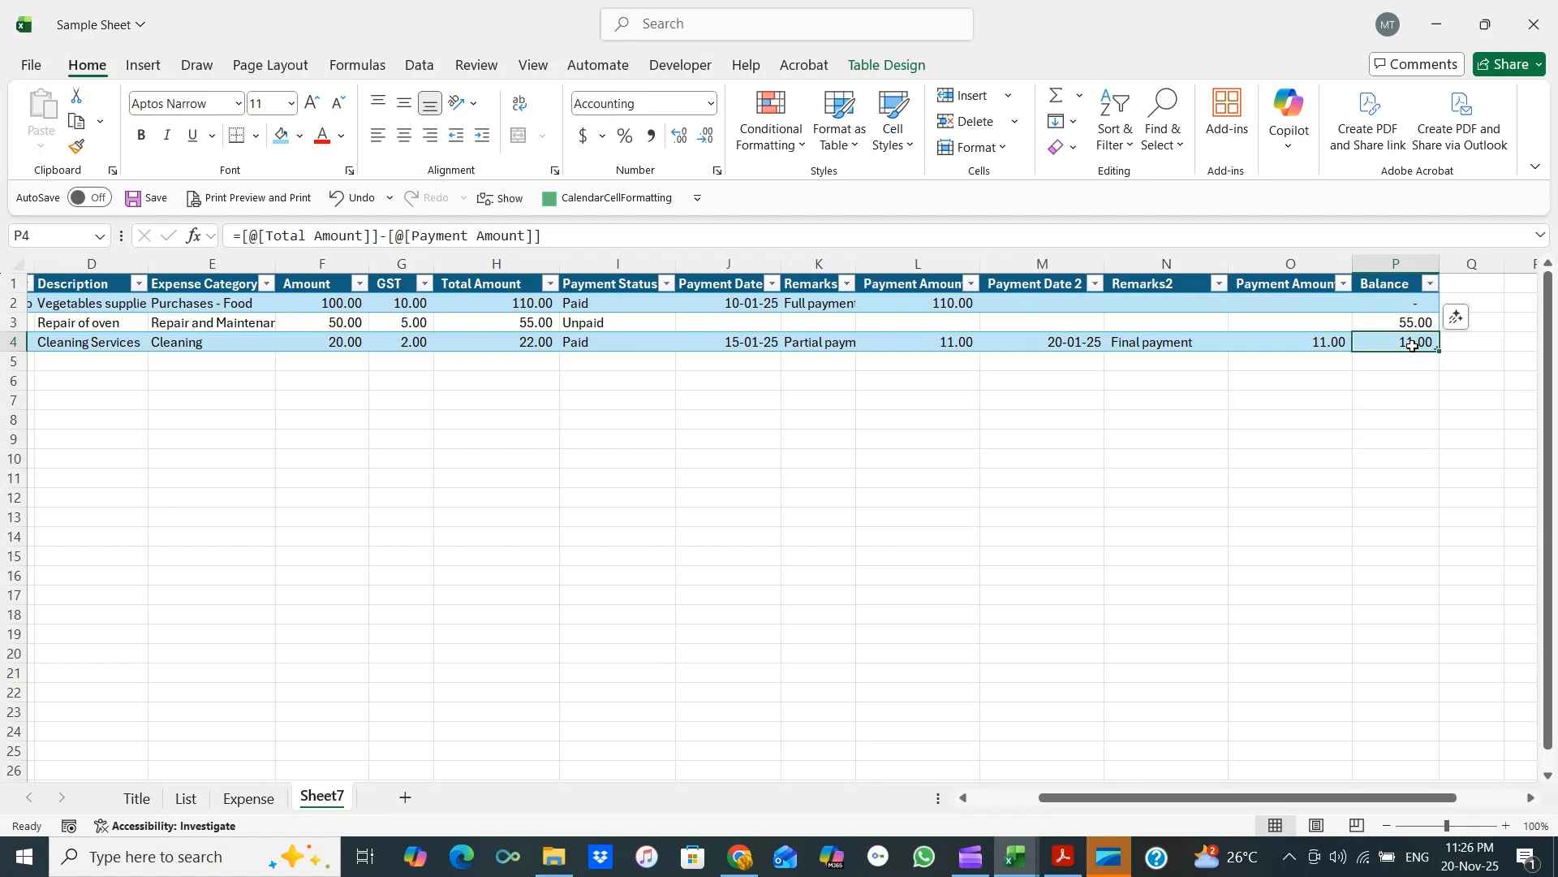
left_click(1416, 300)
left_click(636, 232)
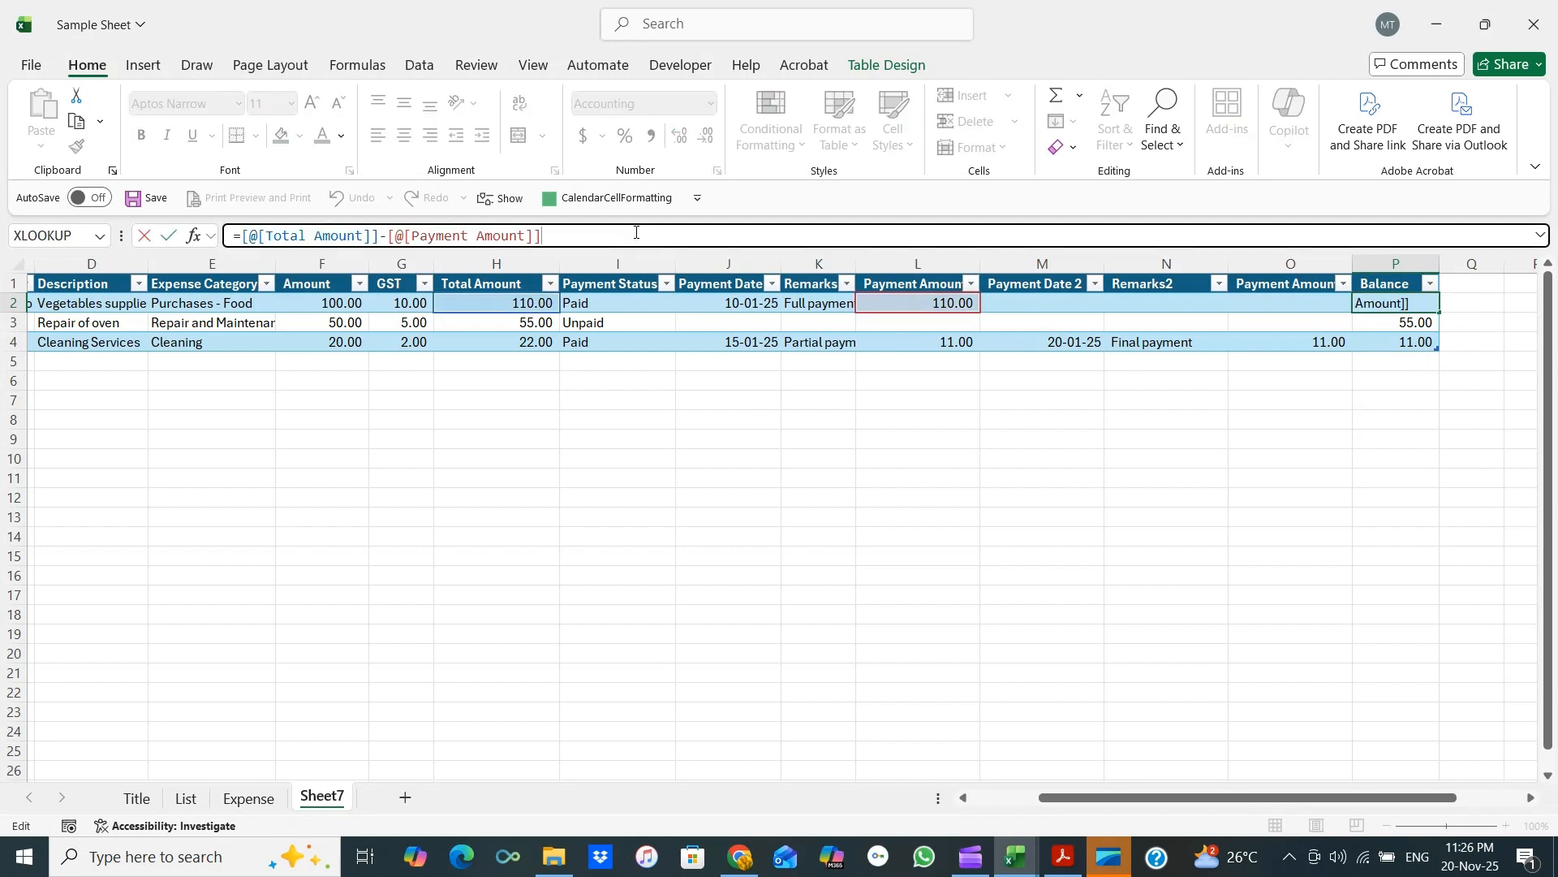
type("-")
left_click(1258, 304)
key("Return")
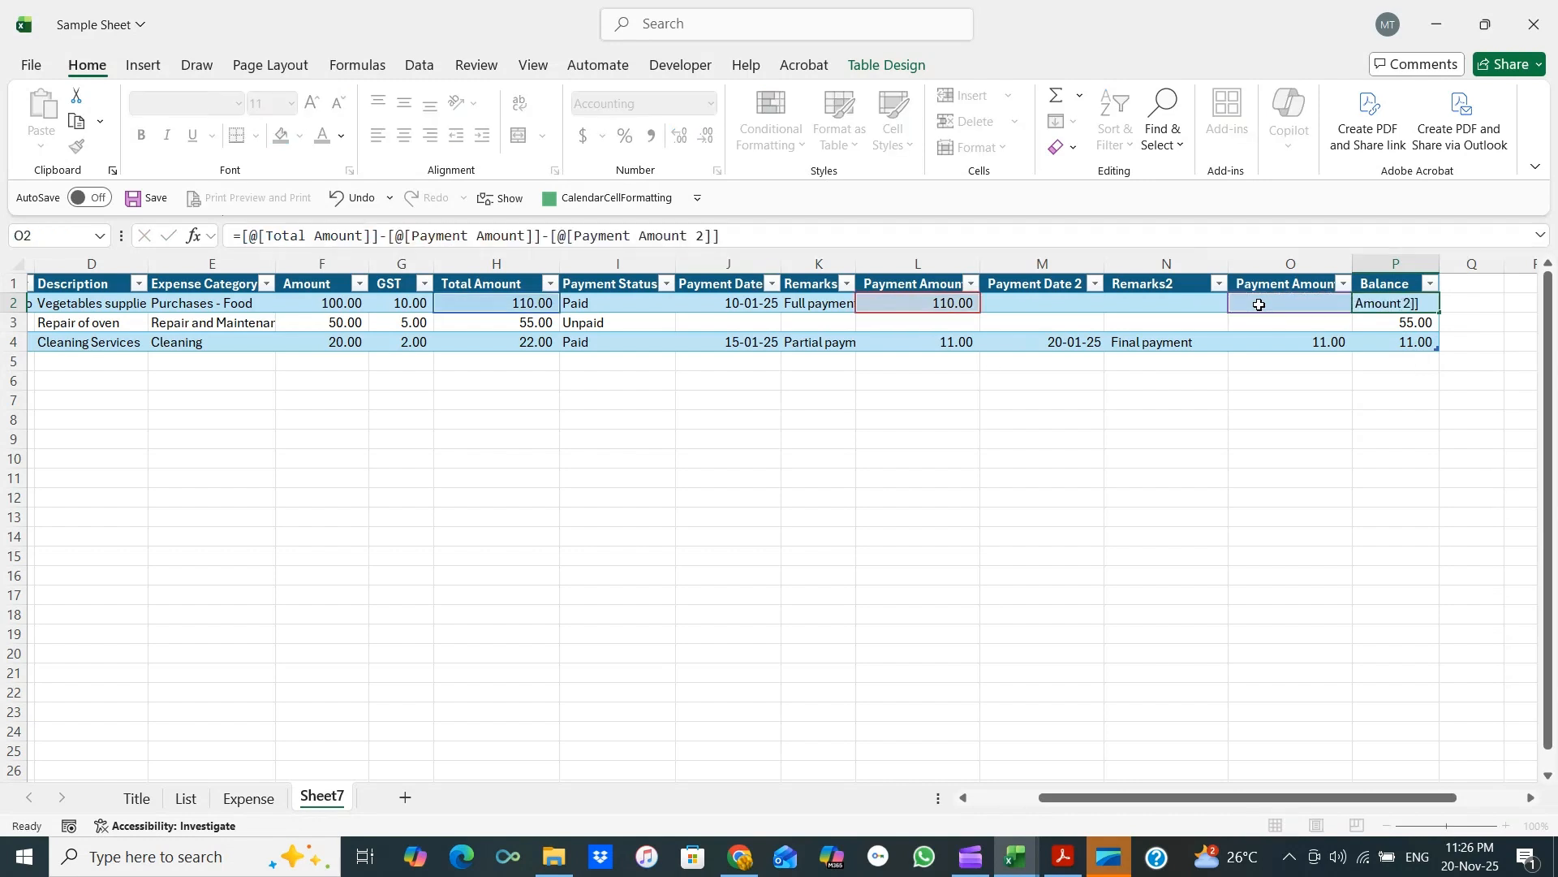
Check the updated balance formula in P2, P3 and P4 and review the invoice rows from the first column.
left_click(1418, 302)
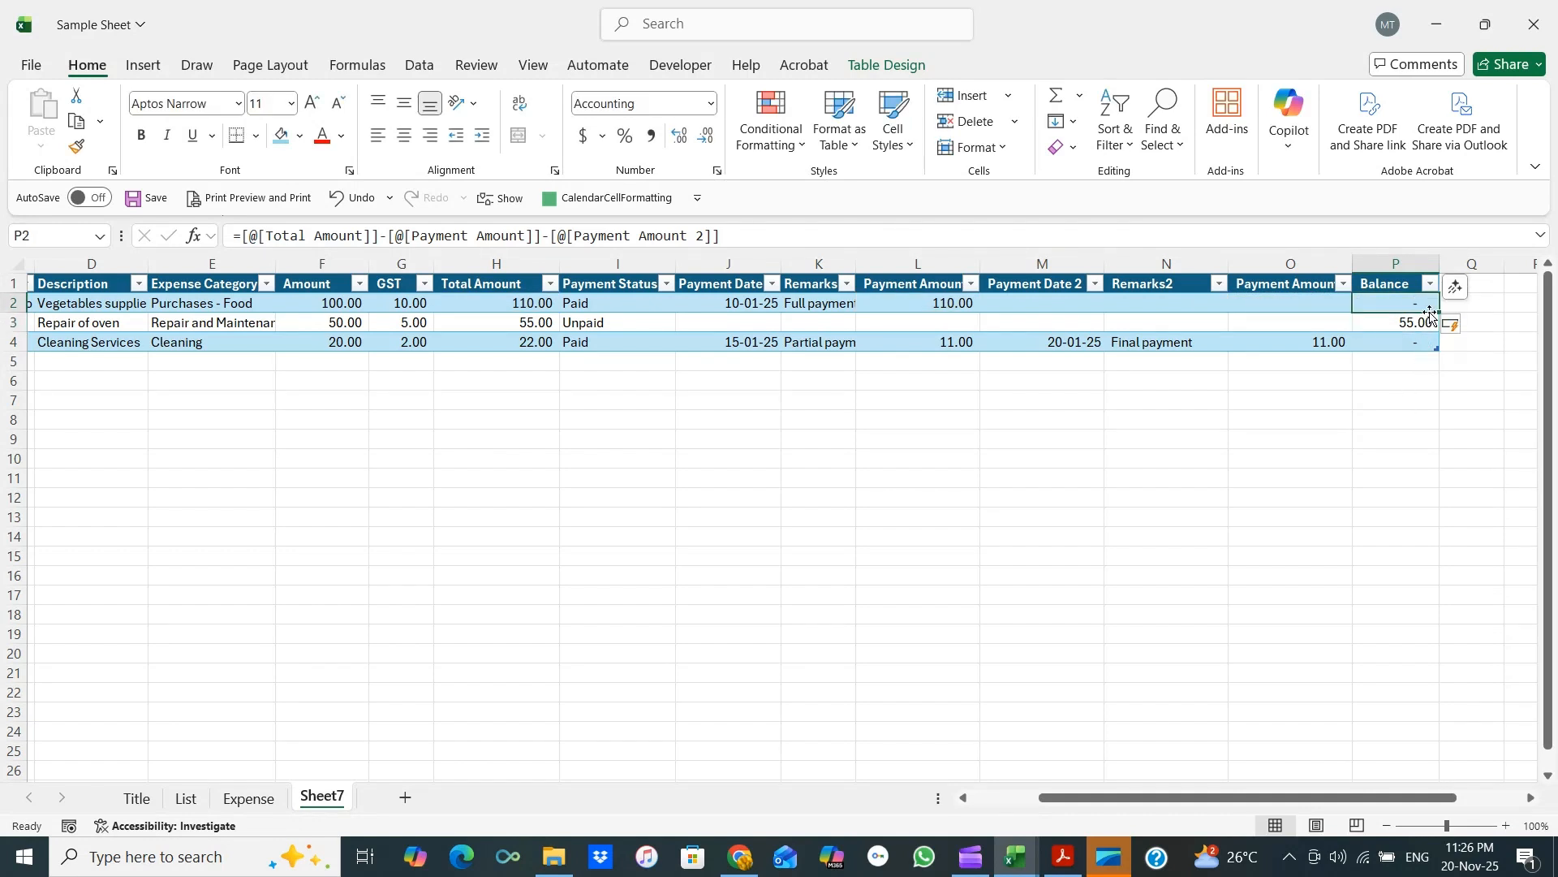
left_click(1435, 324)
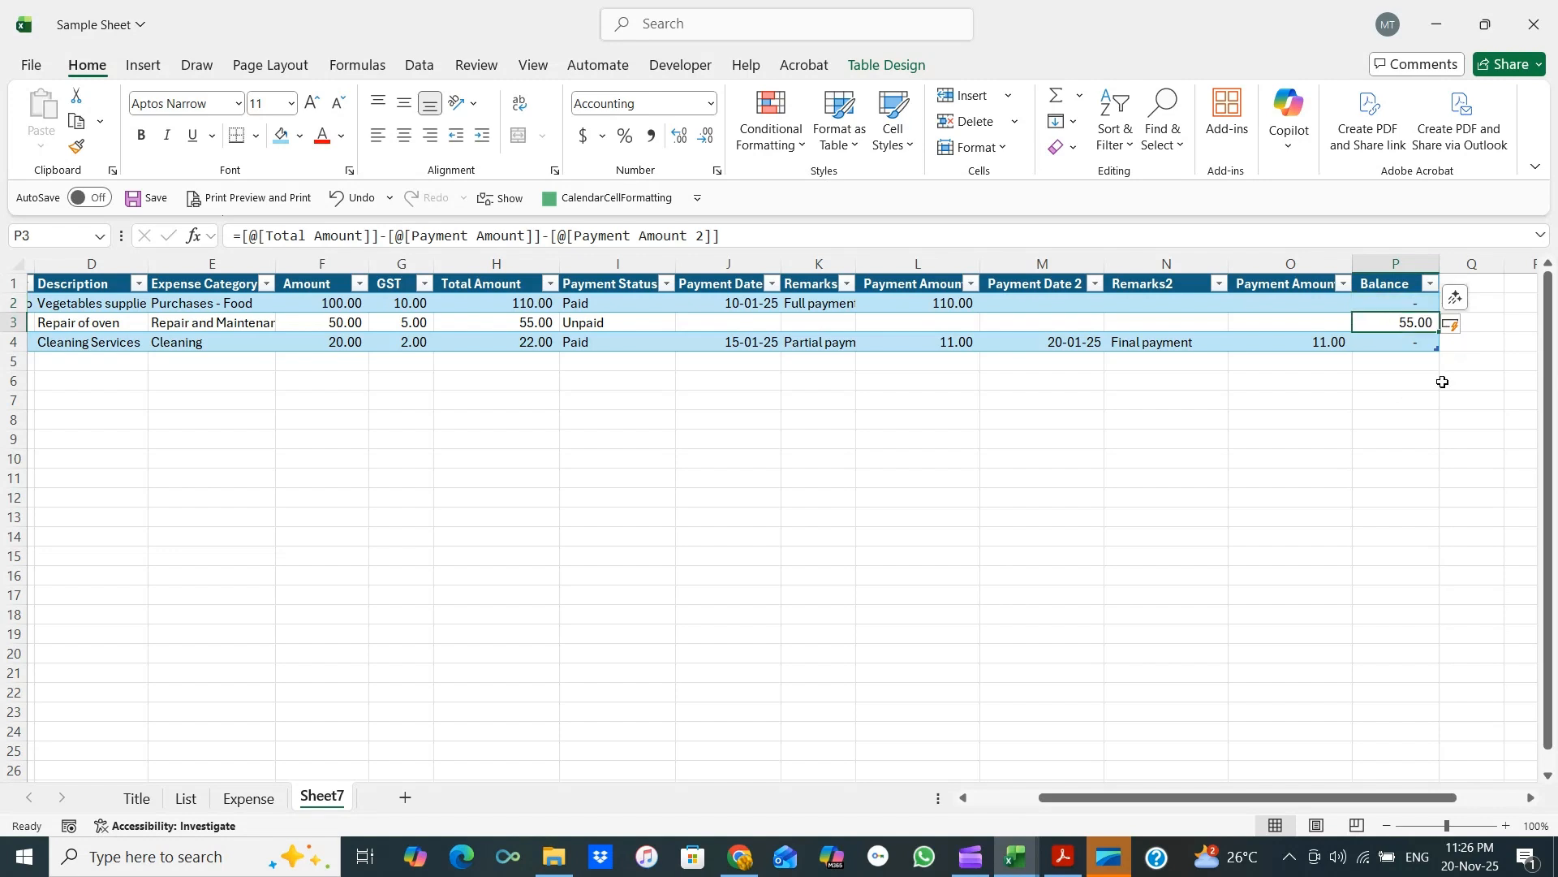
left_click(1414, 339)
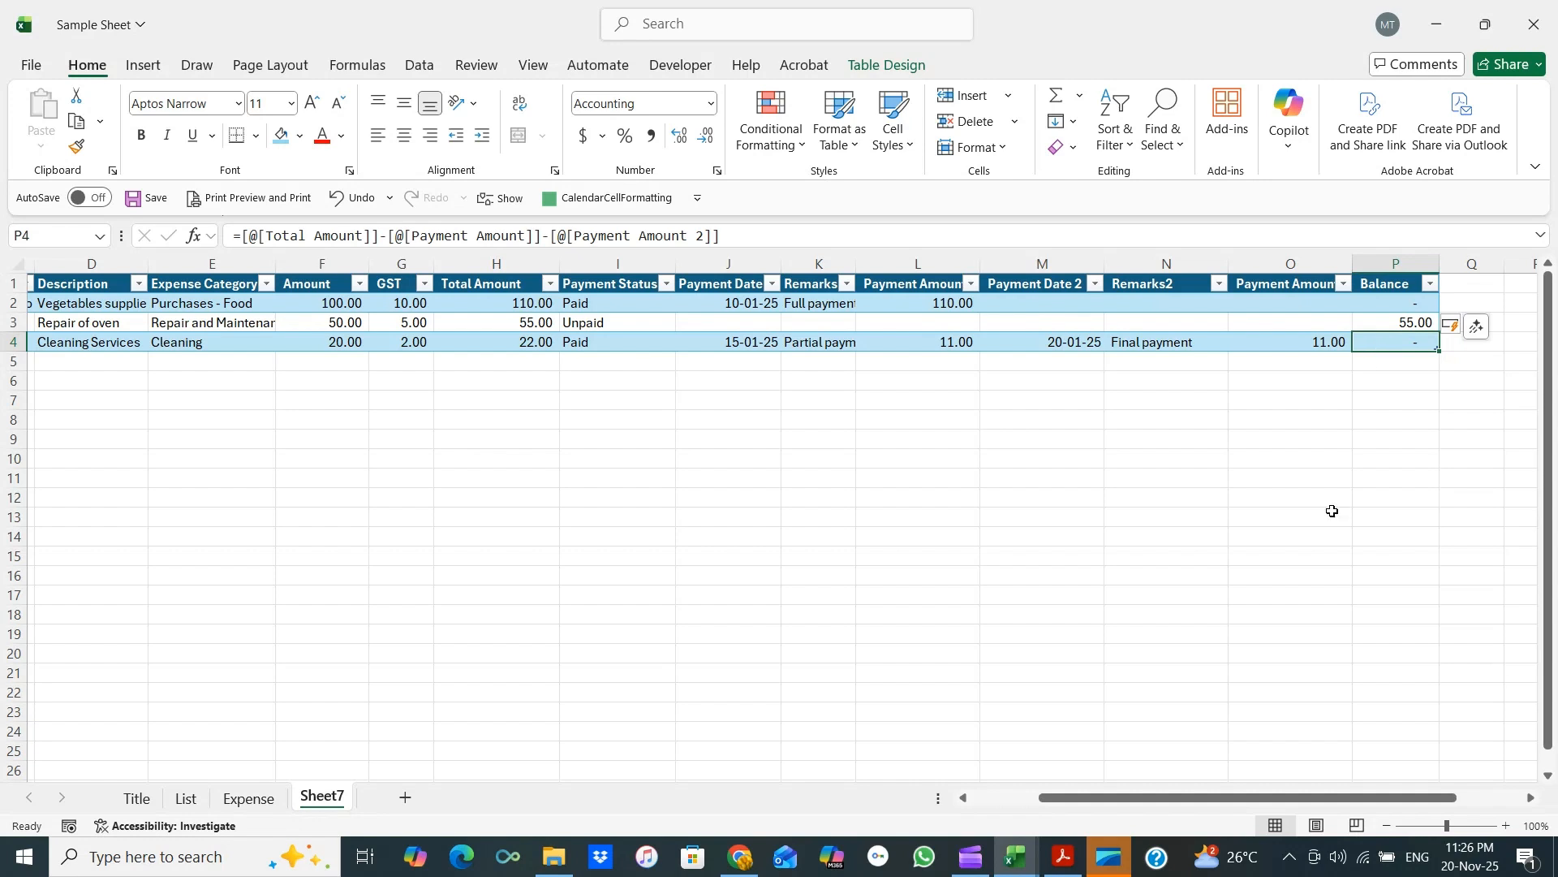
left_click_drag(1239, 806, 1172, 807)
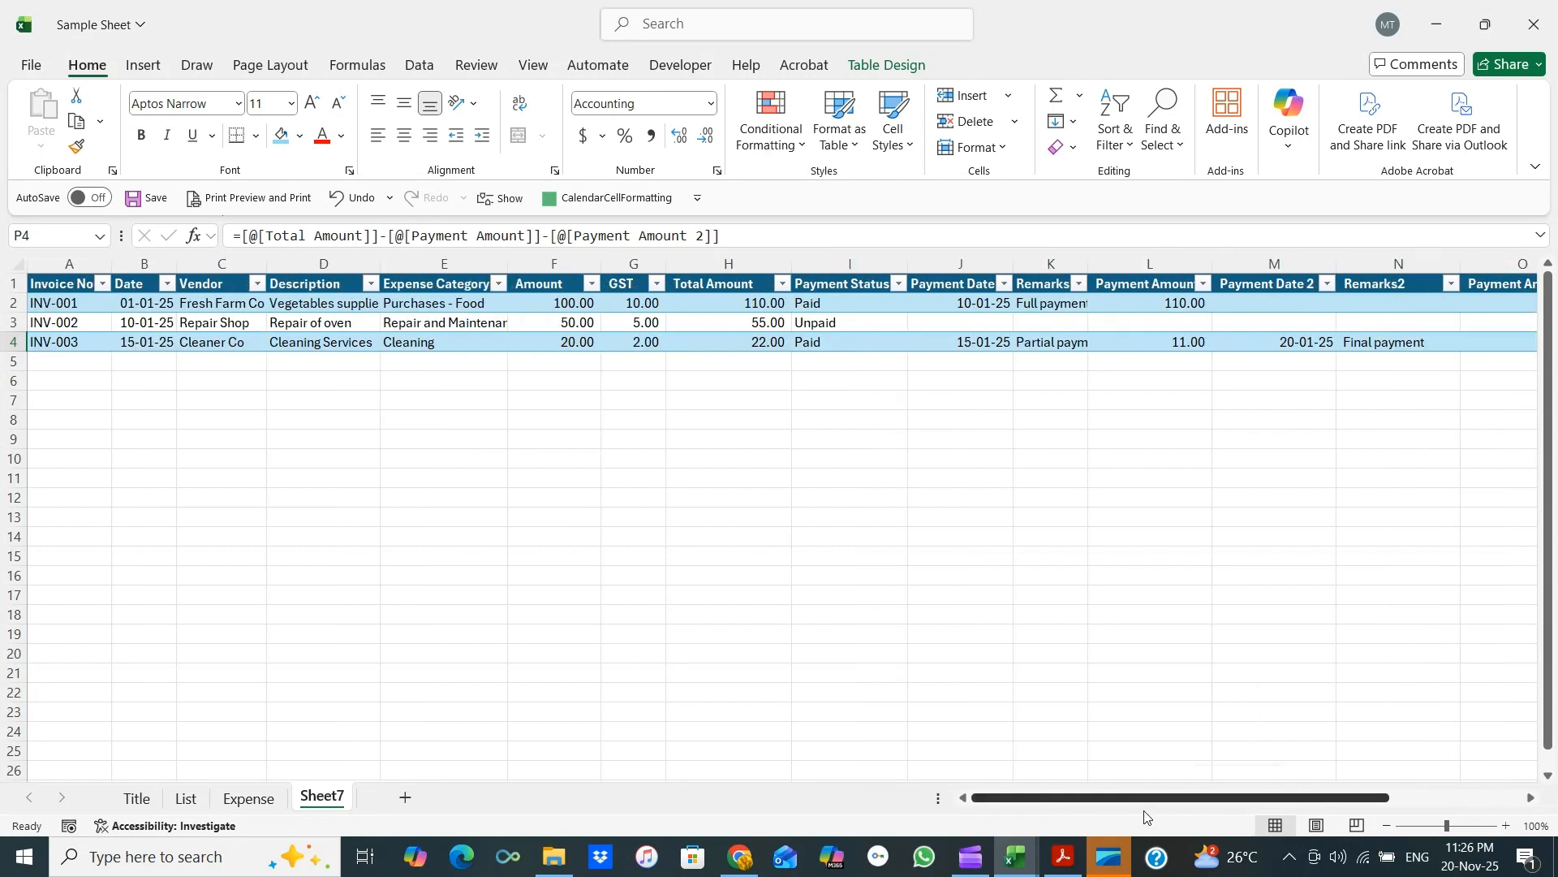
left_click(864, 377)
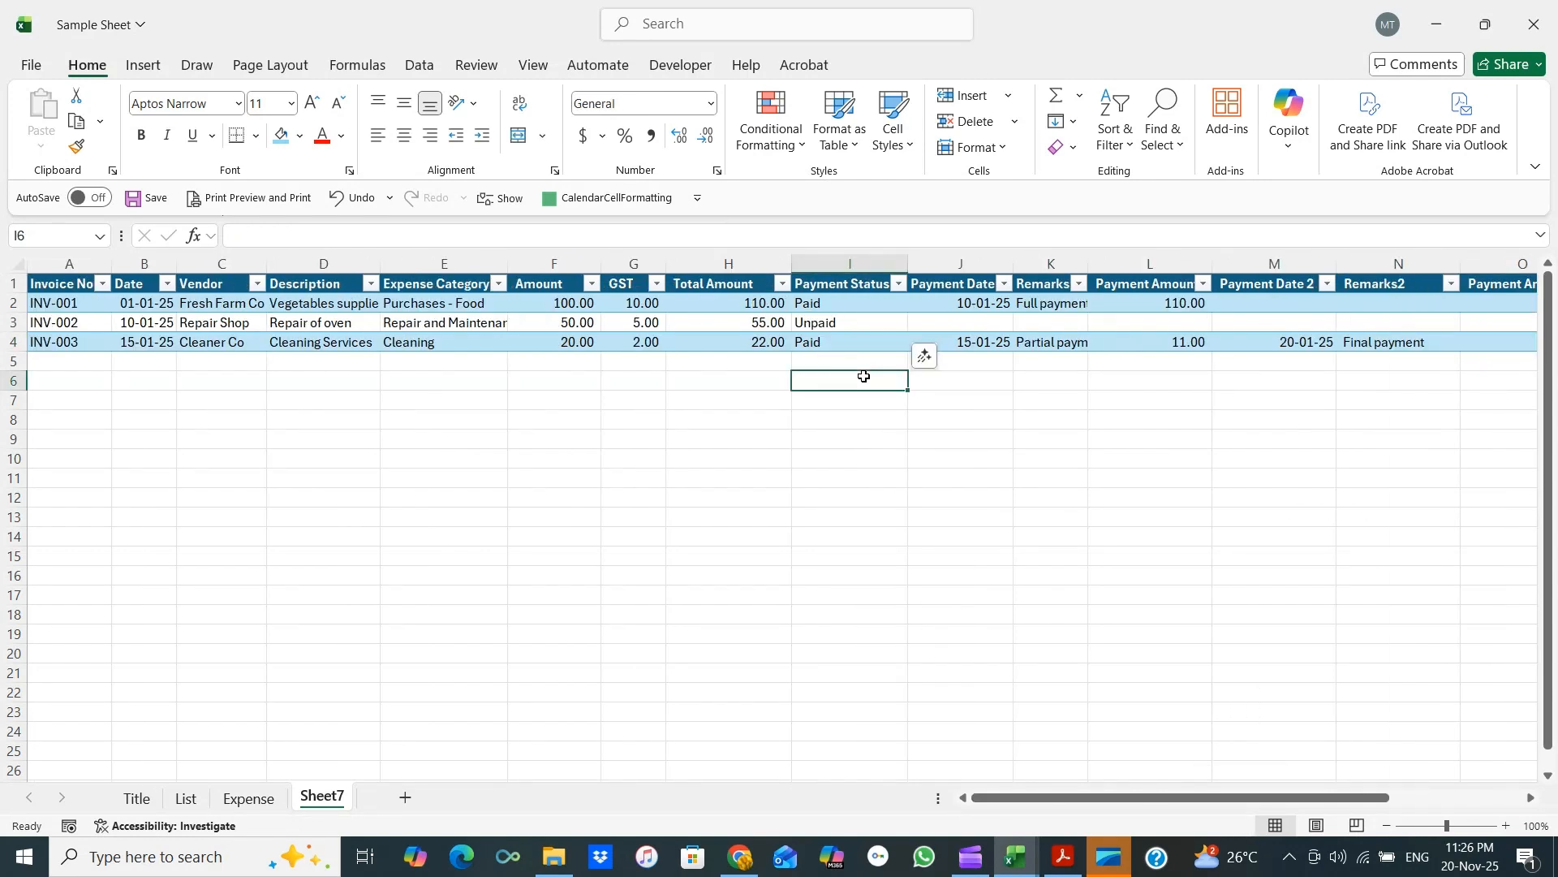